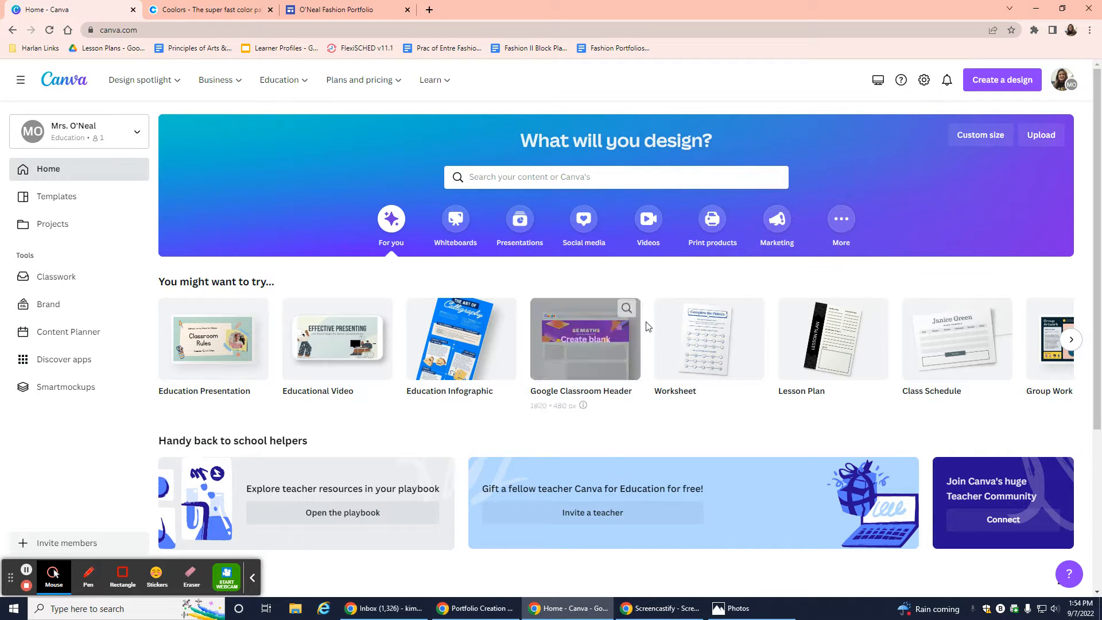
Switch from Canva's home page to the fashion portfolio site in the Google Sites editor.
click(392, 14)
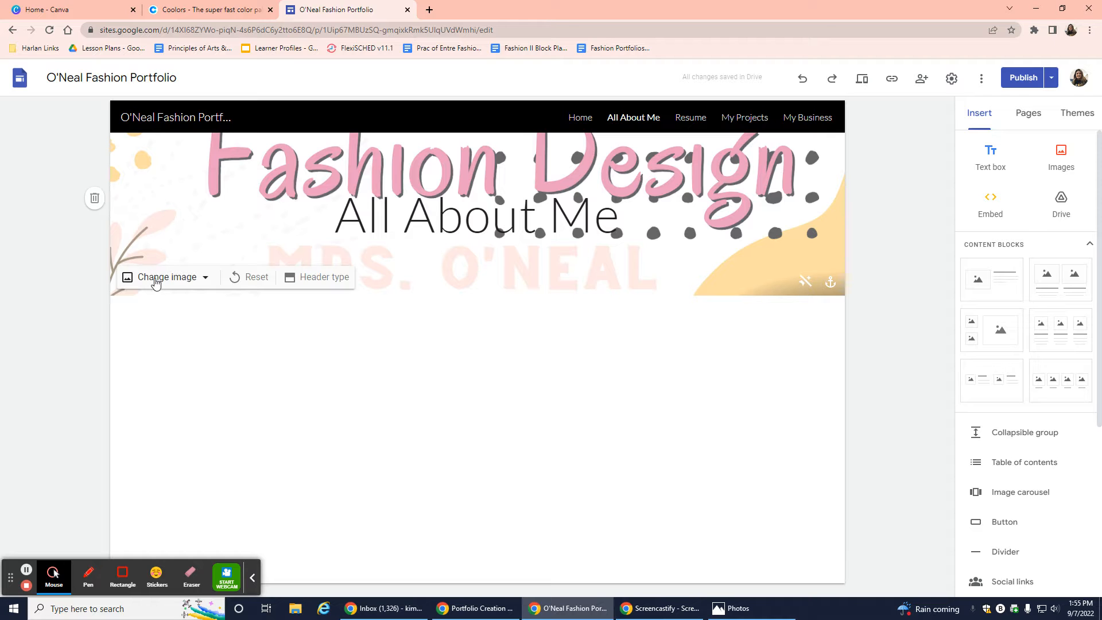
Switch from the portfolio's All About Me page to the Coolors colour palette site.
click(173, 11)
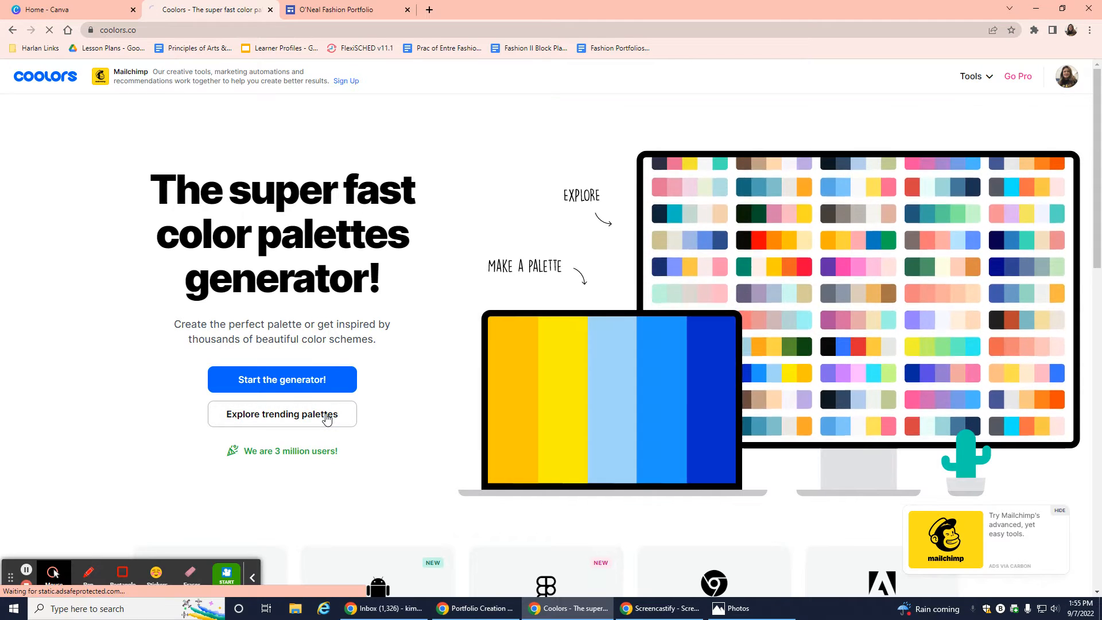
Save the fourth trending sage, cream and tan palette as 'Portfolio', then return to Canva.
click(328, 420)
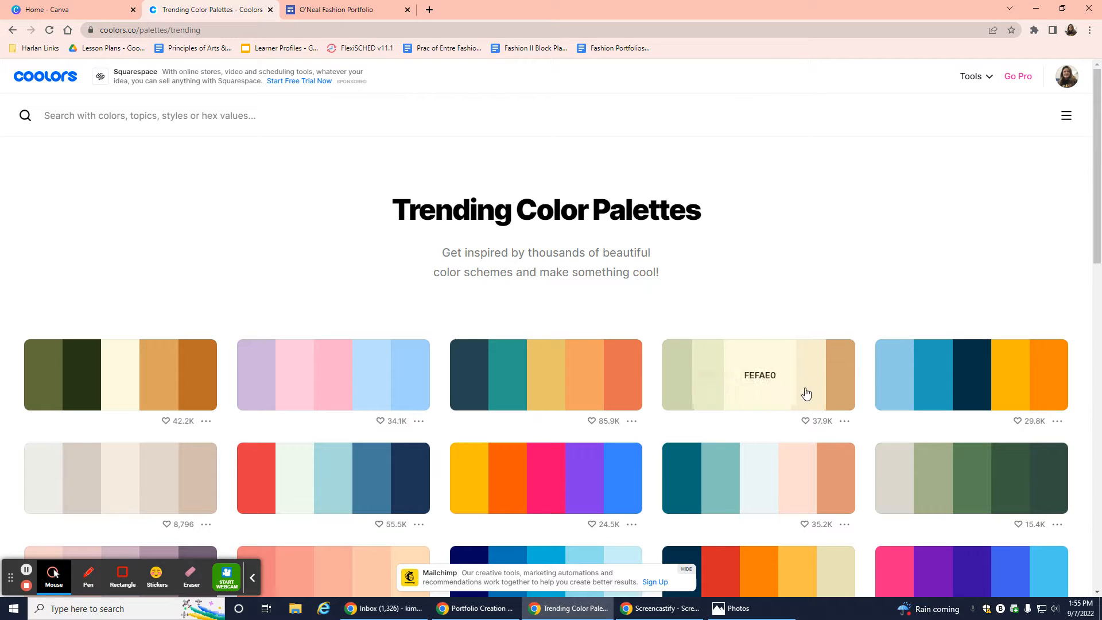
click(845, 423)
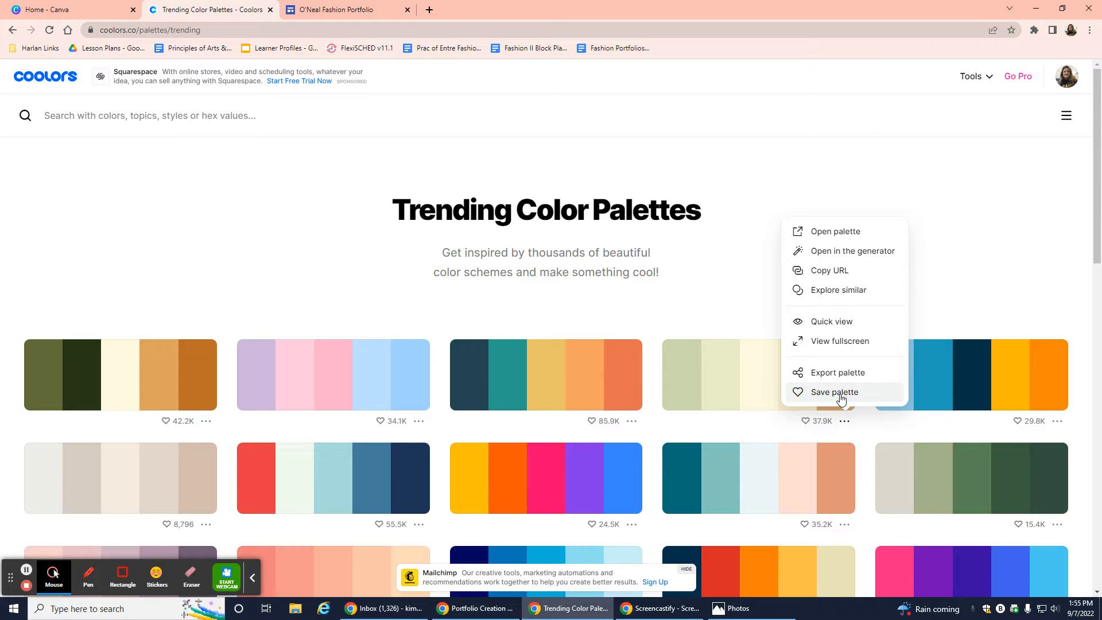
click(840, 394)
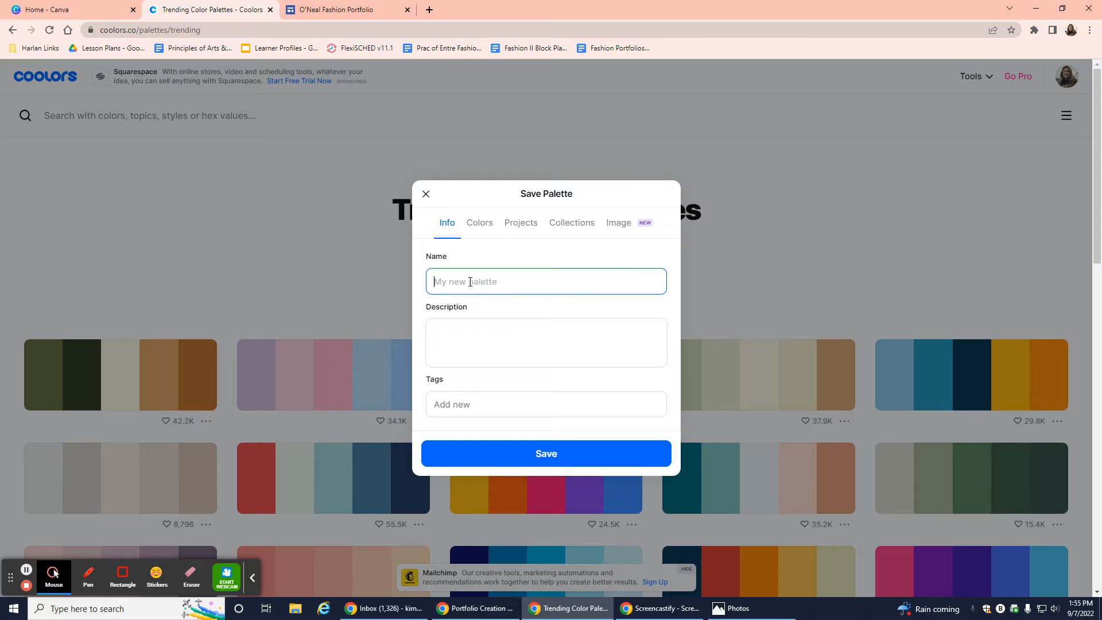
text(Portfolio)
click(533, 459)
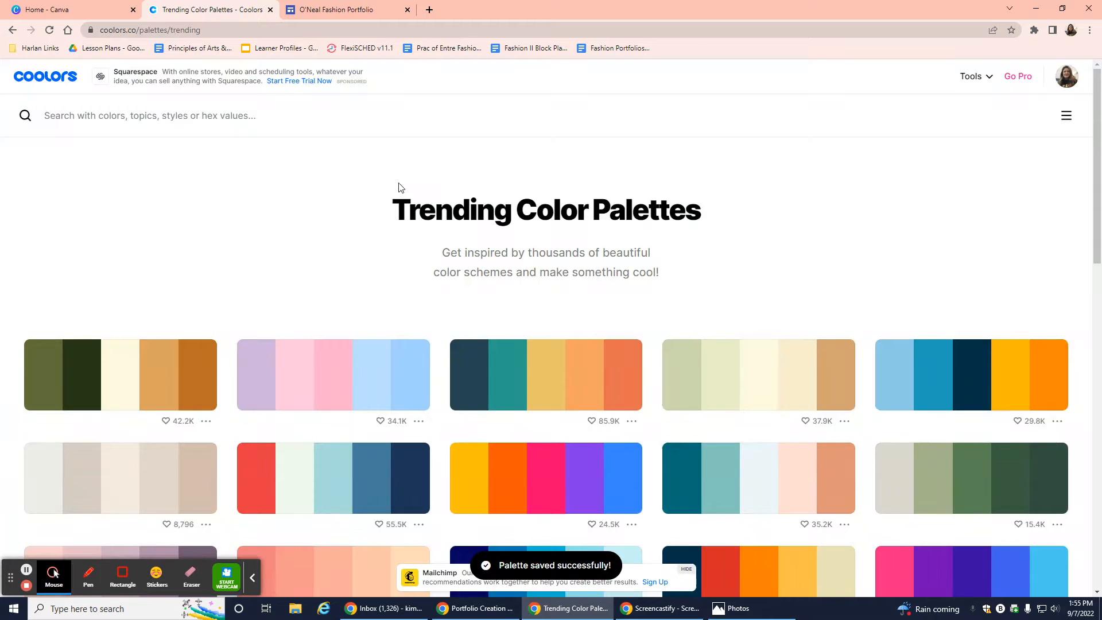
click(87, 8)
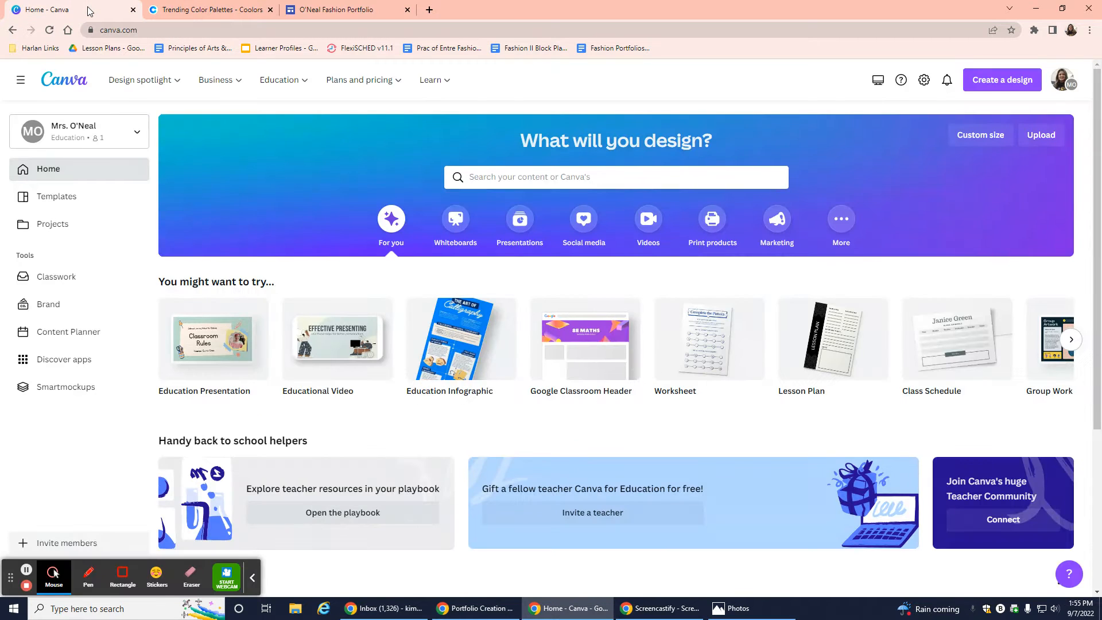
Start a blank banner from the Banner maker page under Design spotlight.
mouse_move(129, 89)
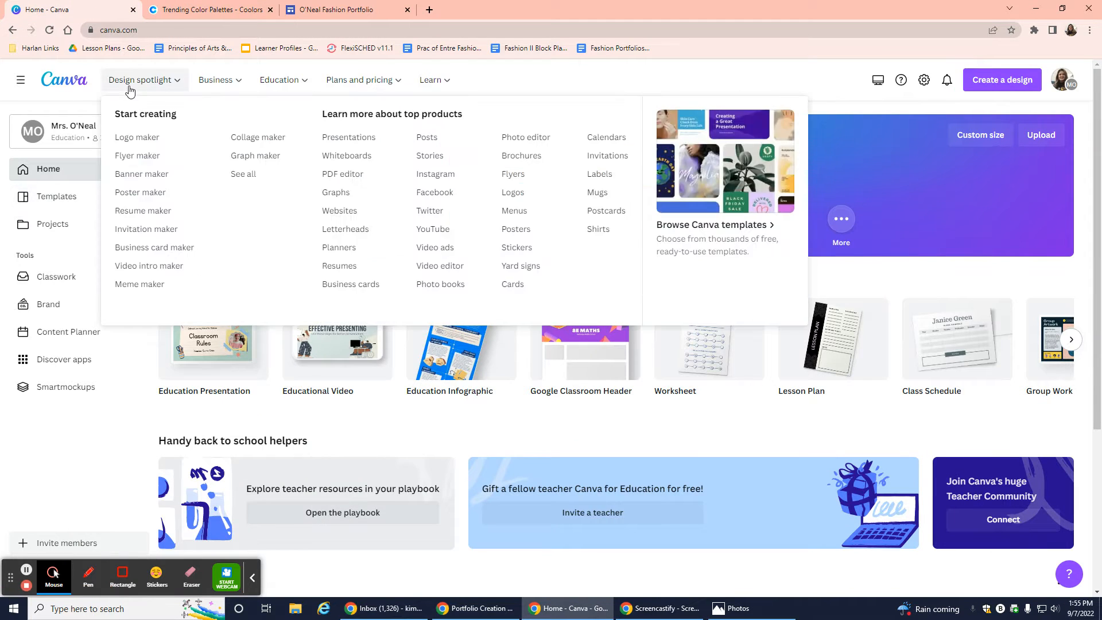
click(148, 179)
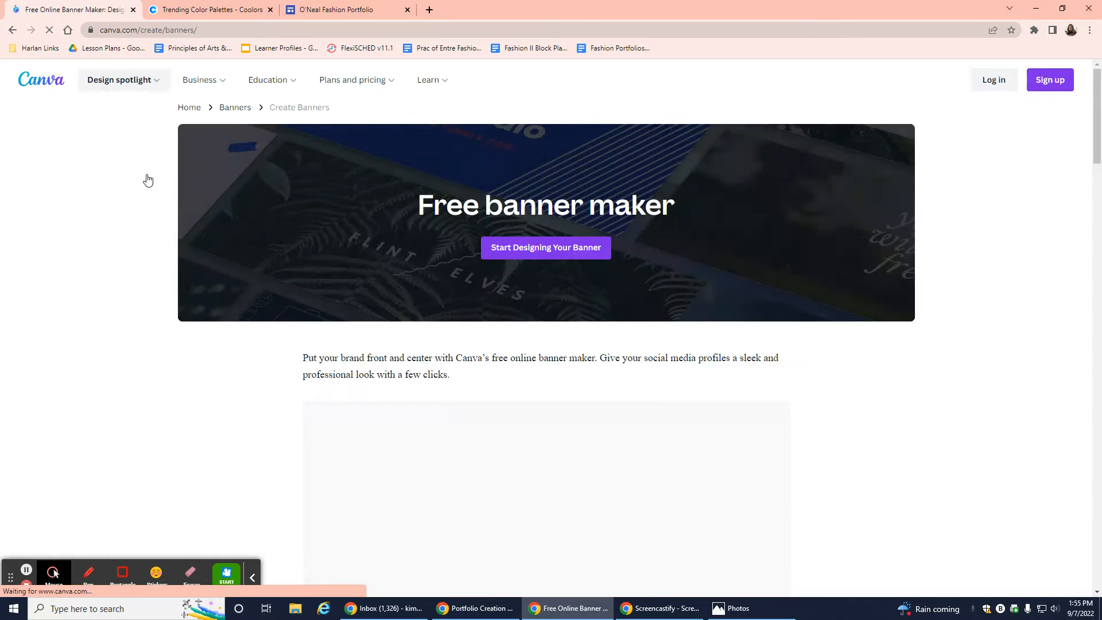
click(546, 255)
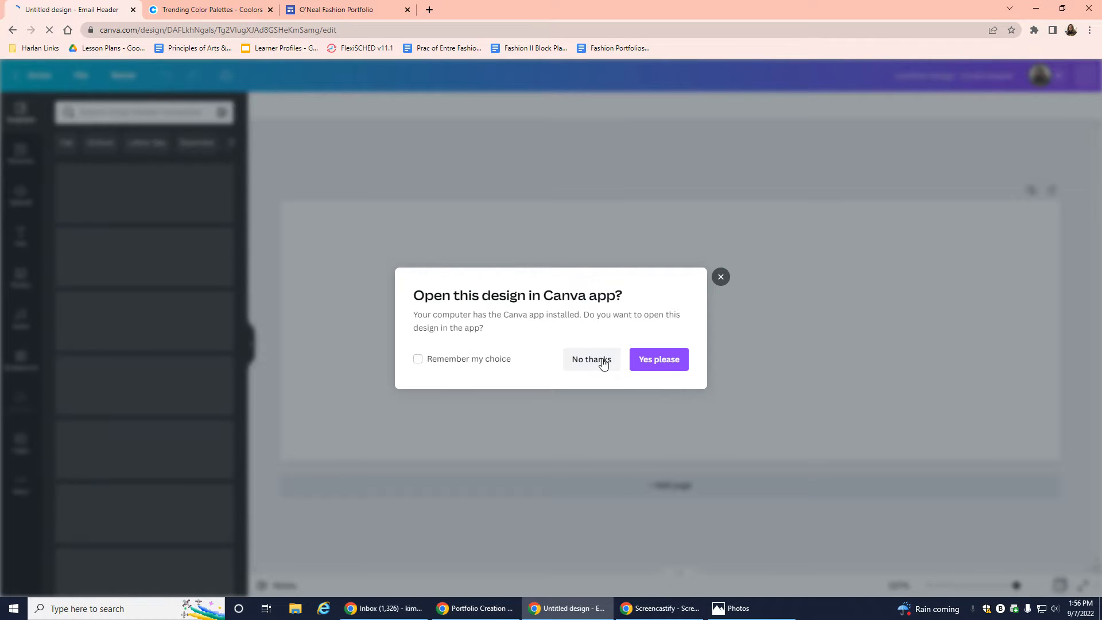
Decline the desktop app and apply the 'Welcome to the club!' template to the banner.
click(598, 361)
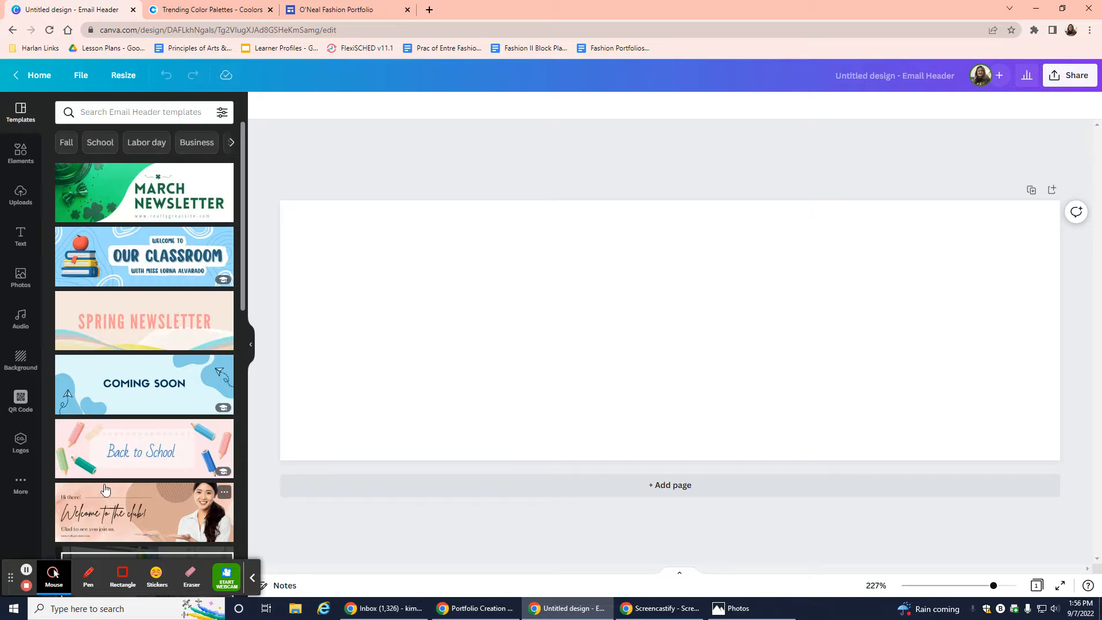
scroll(105, 489, down, 2)
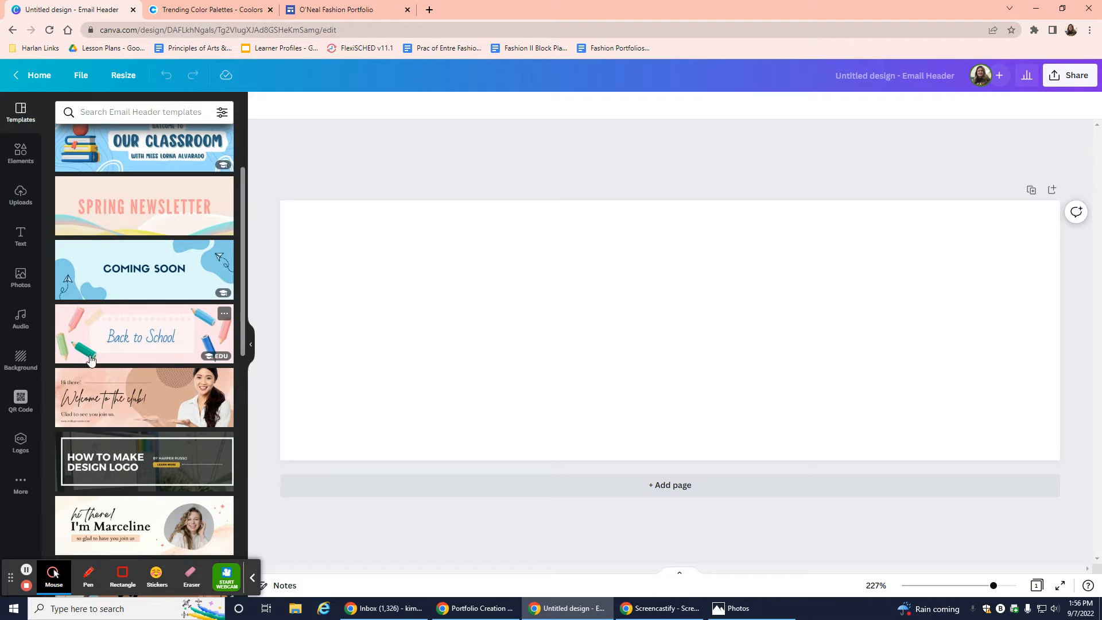
click(108, 401)
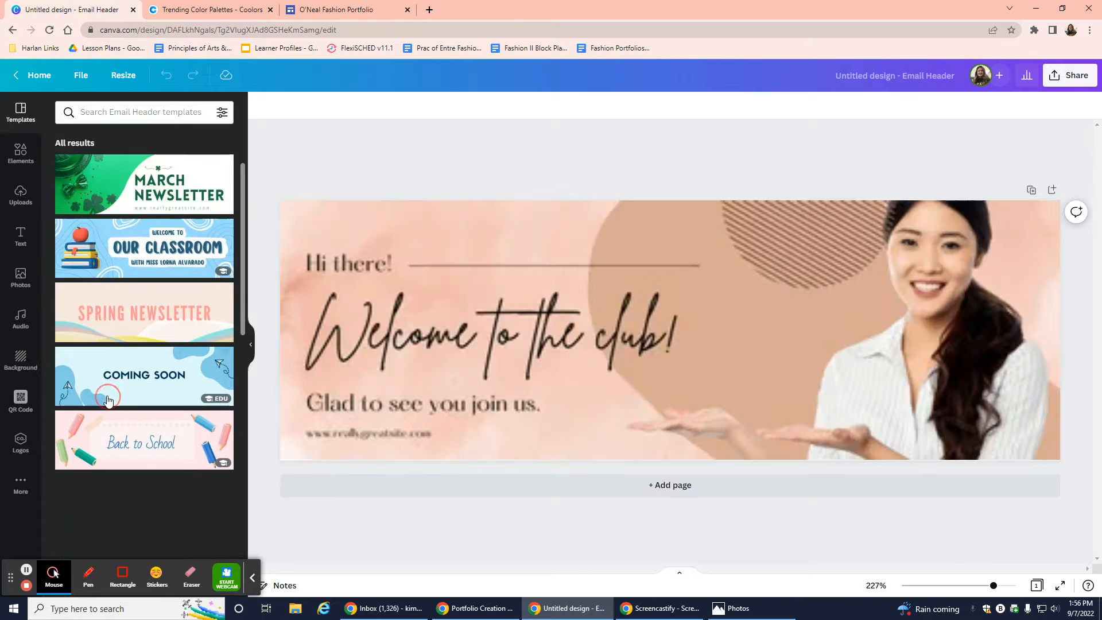
click(800, 256)
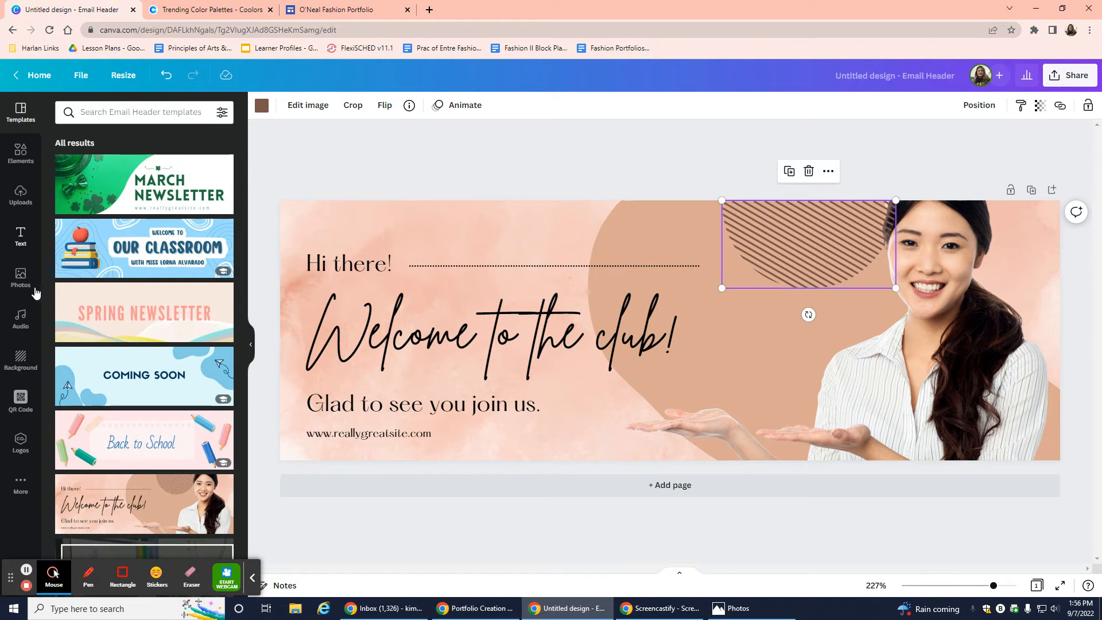
Copy CCD5AE from the Coolors palette and paste it to make the striped semicircle sage green.
click(262, 106)
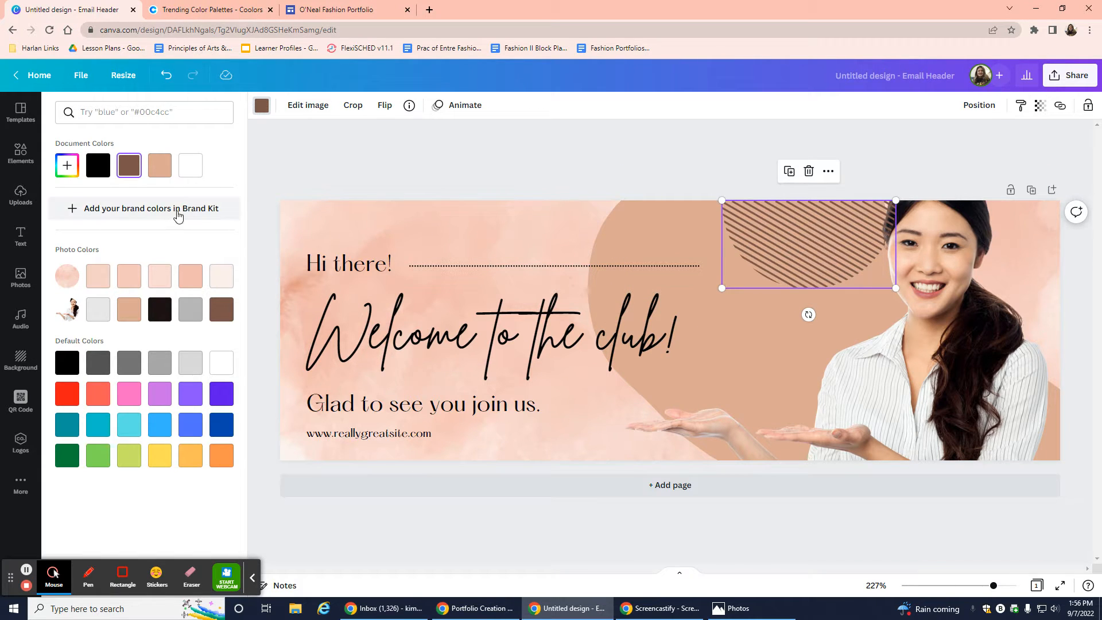
click(224, 13)
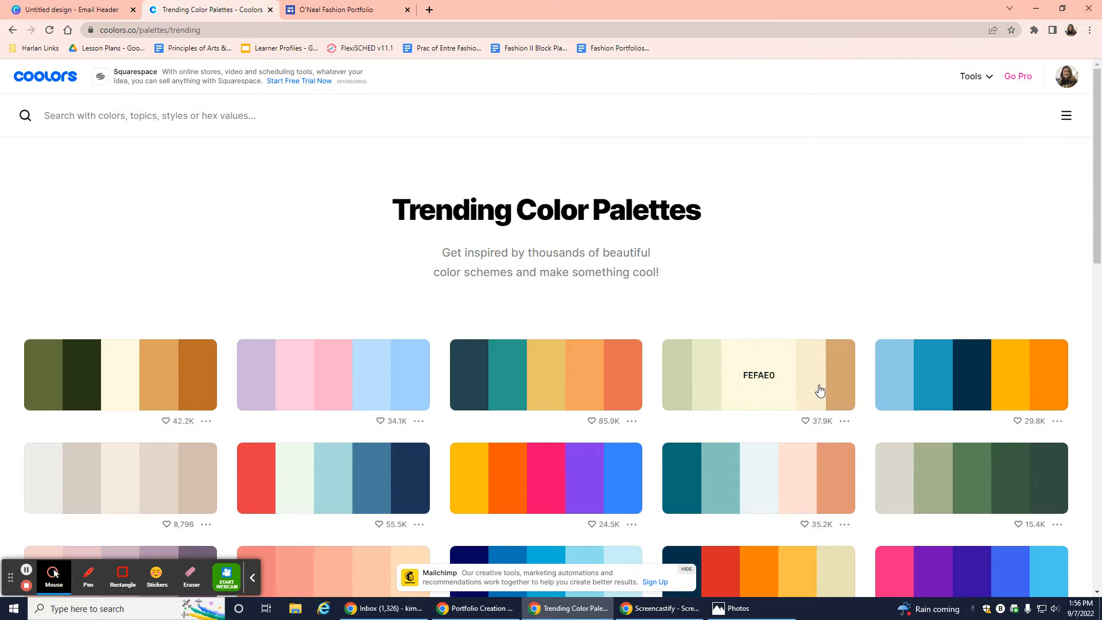
click(98, 15)
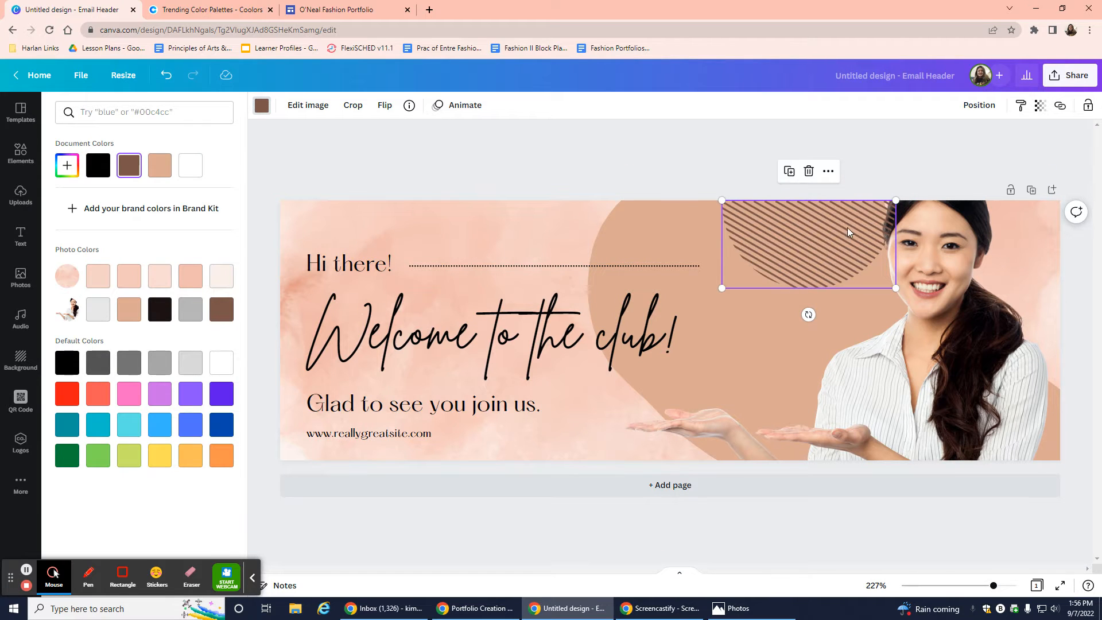
click(242, 12)
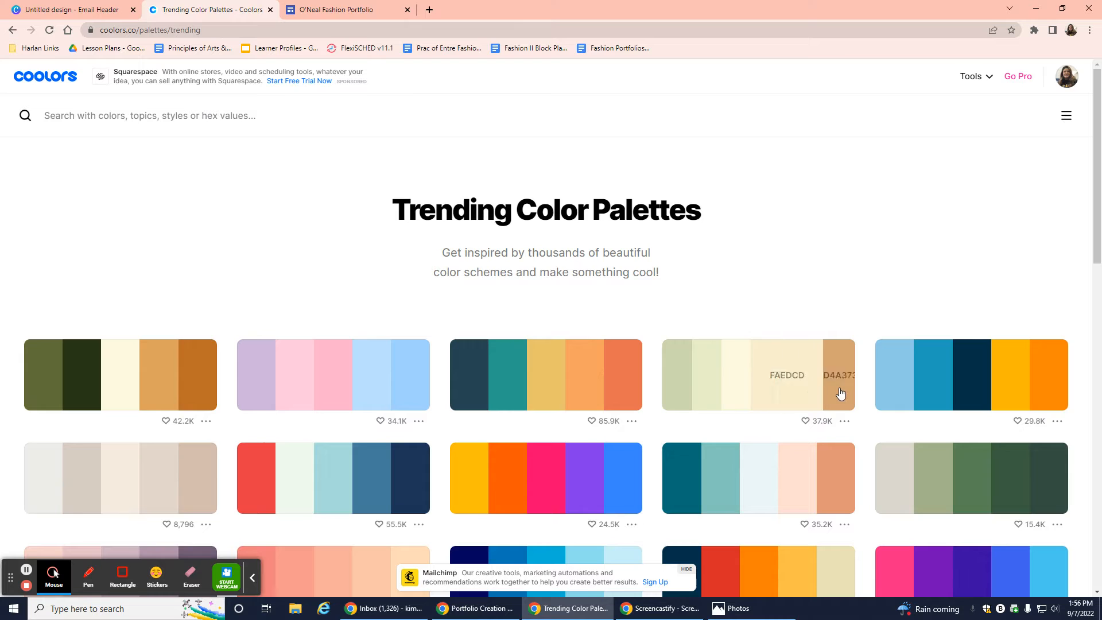
click(699, 383)
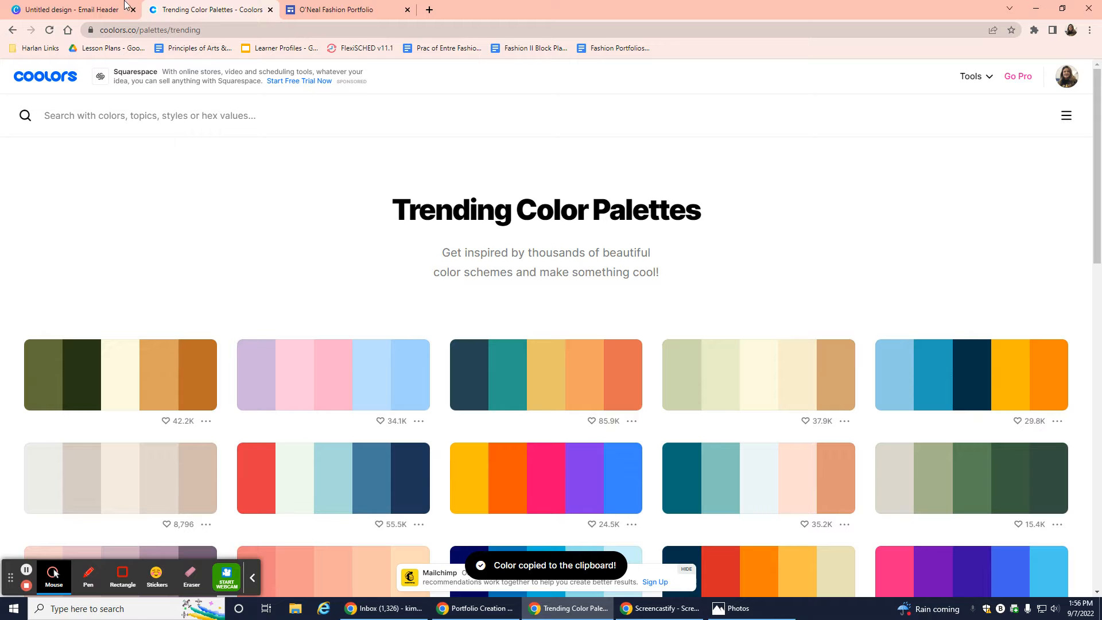
click(107, 12)
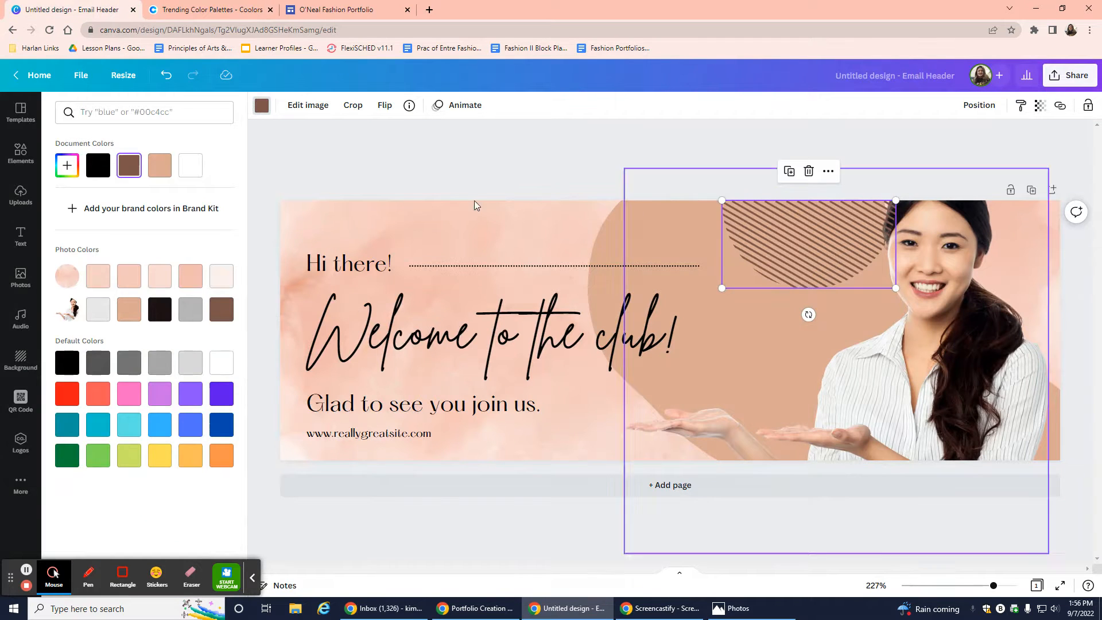
click(123, 112)
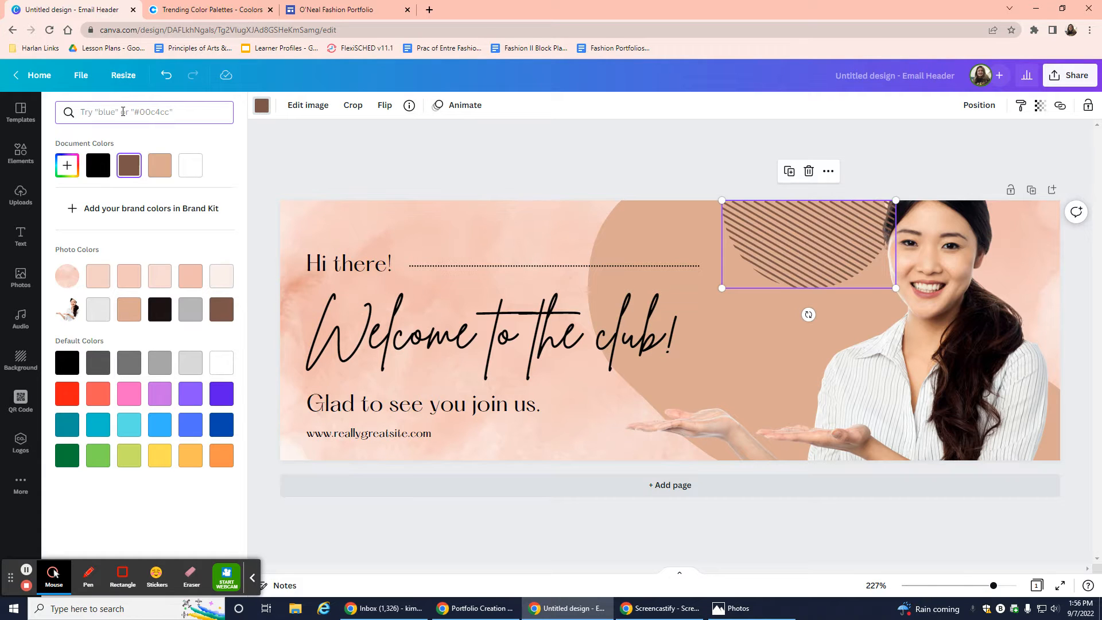
key(ctrl+v)
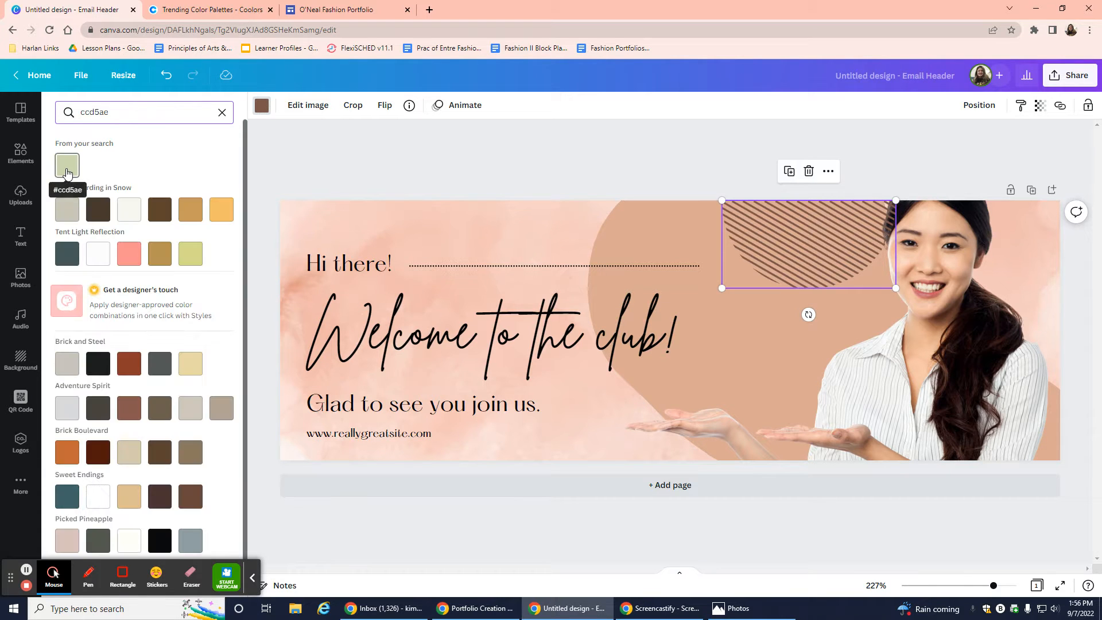
click(66, 168)
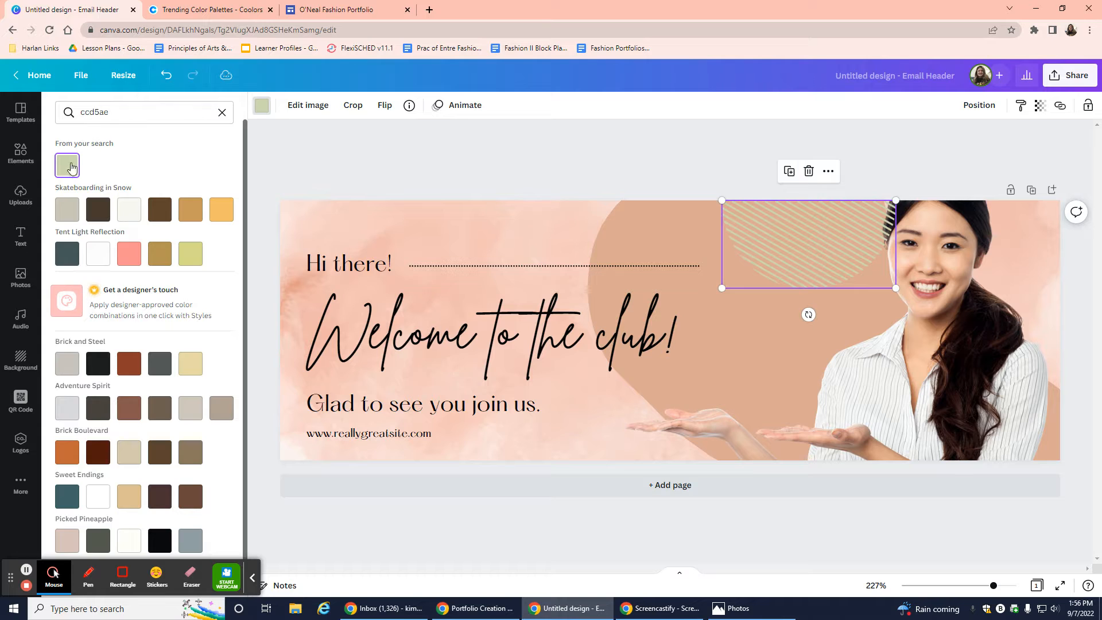
click(674, 235)
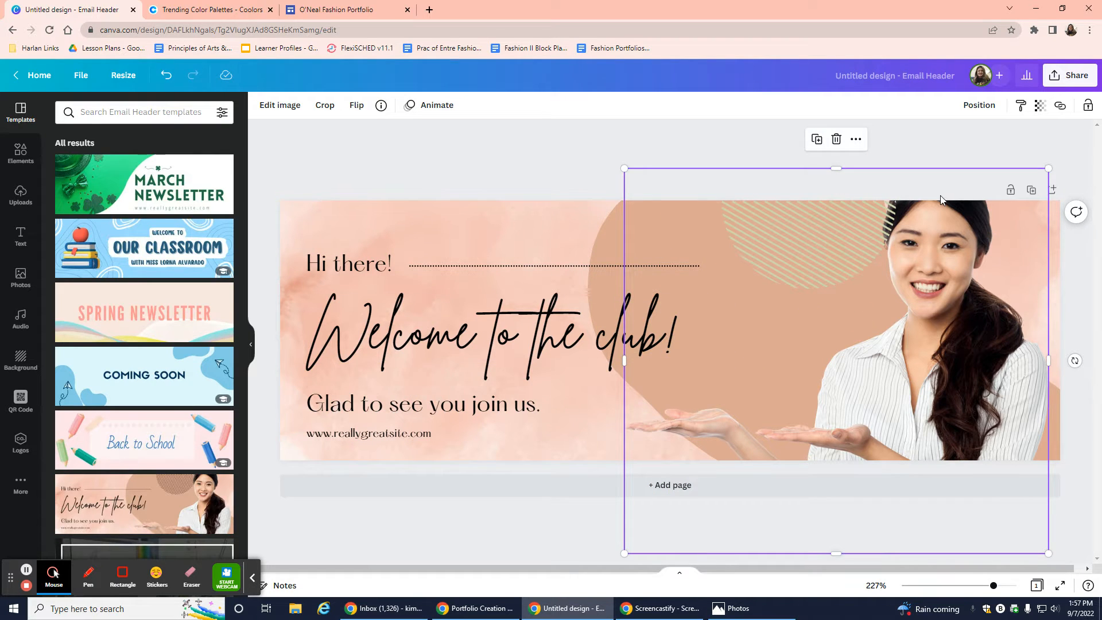
Delete the woman's photo from the banner.
drag(930, 260, 1031, 319)
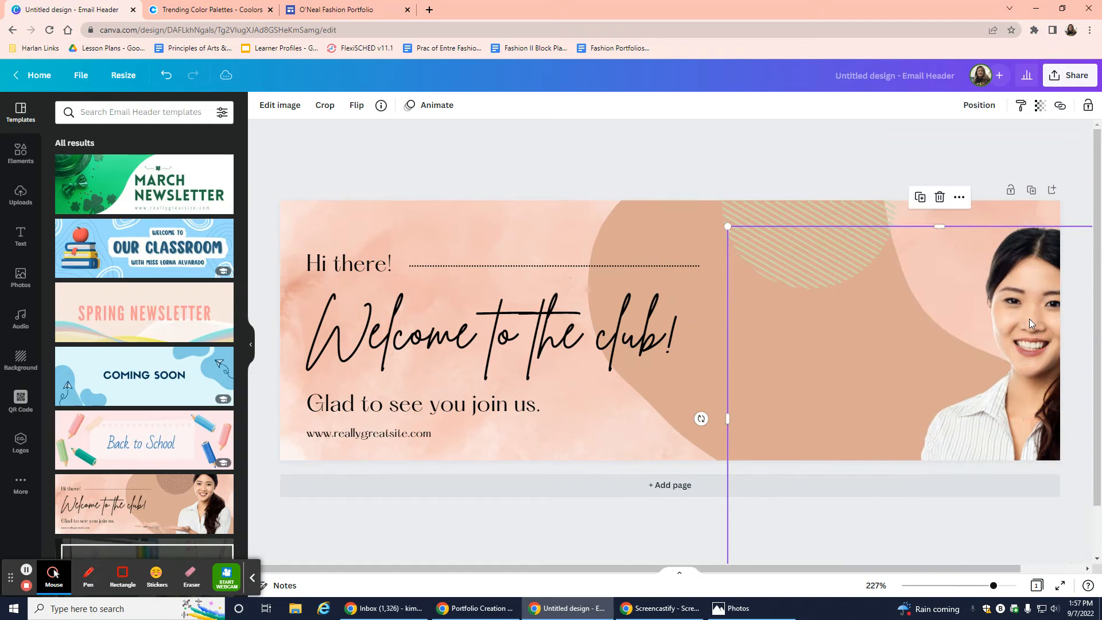
key(Delete)
click(751, 333)
Nudge the large brown background shape slightly lower.
click(899, 407)
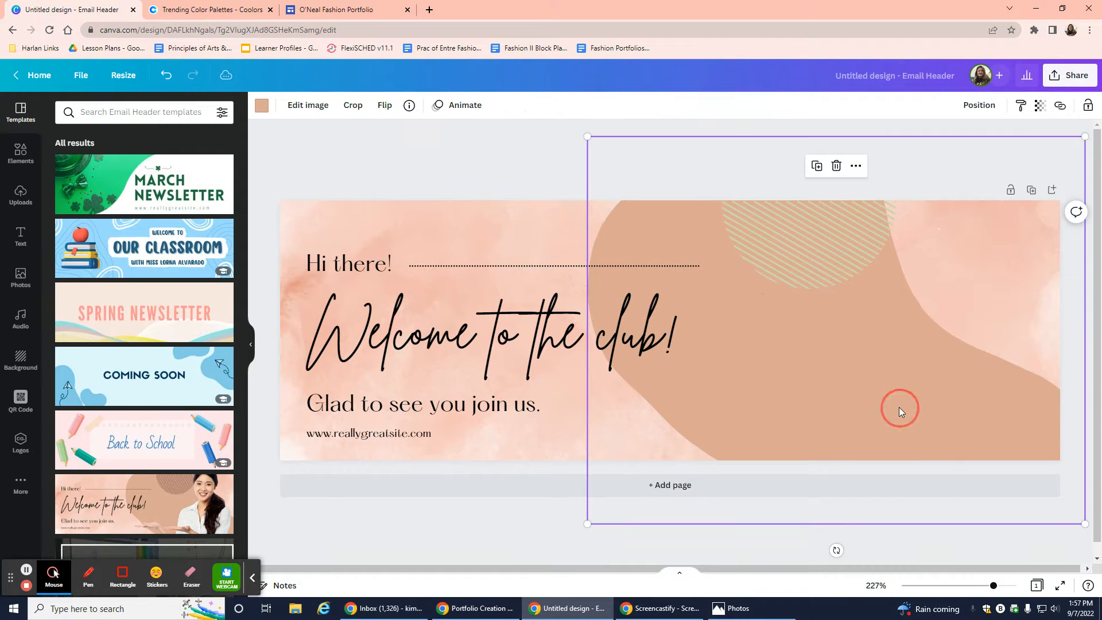
drag(930, 378, 890, 375)
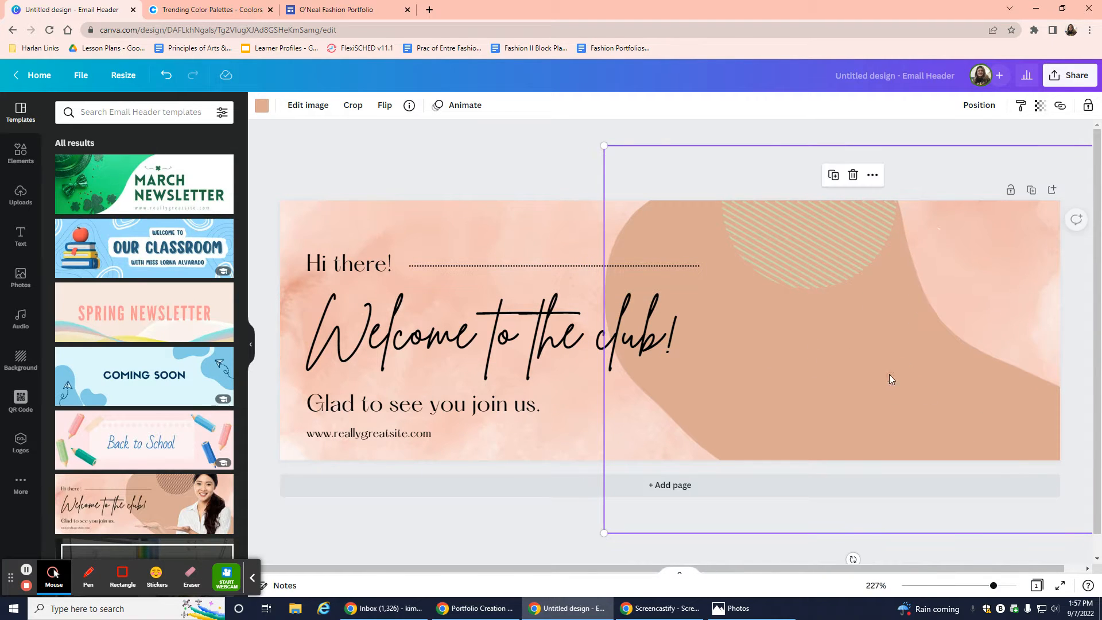
click(241, 14)
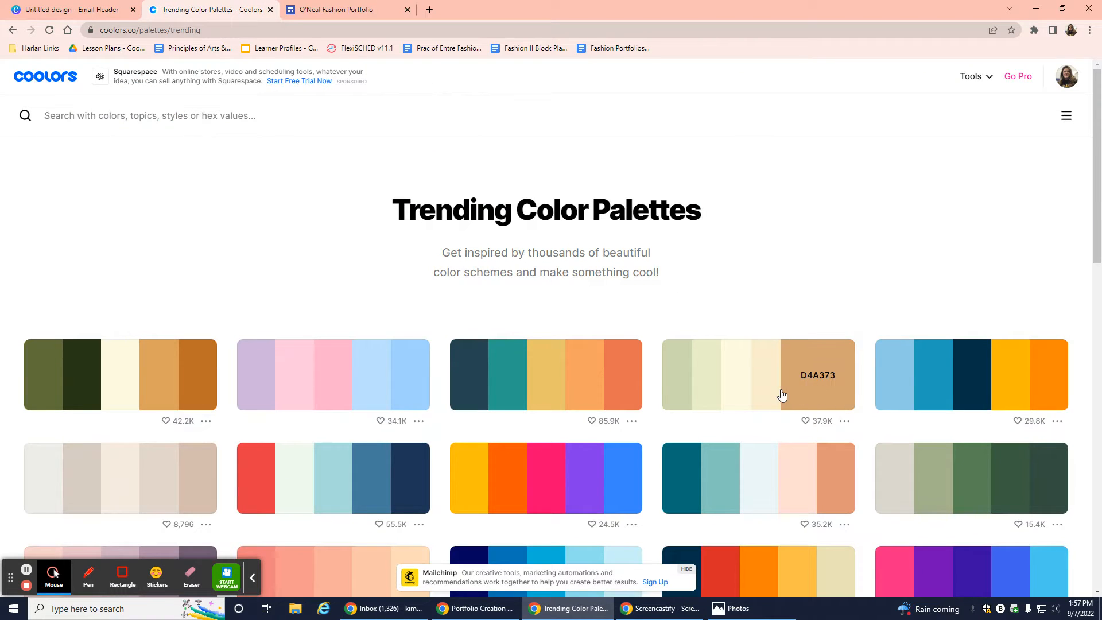
Recolour the large curved shape tan #d4a373 using the colour copied from Coolors.
click(839, 375)
click(72, 10)
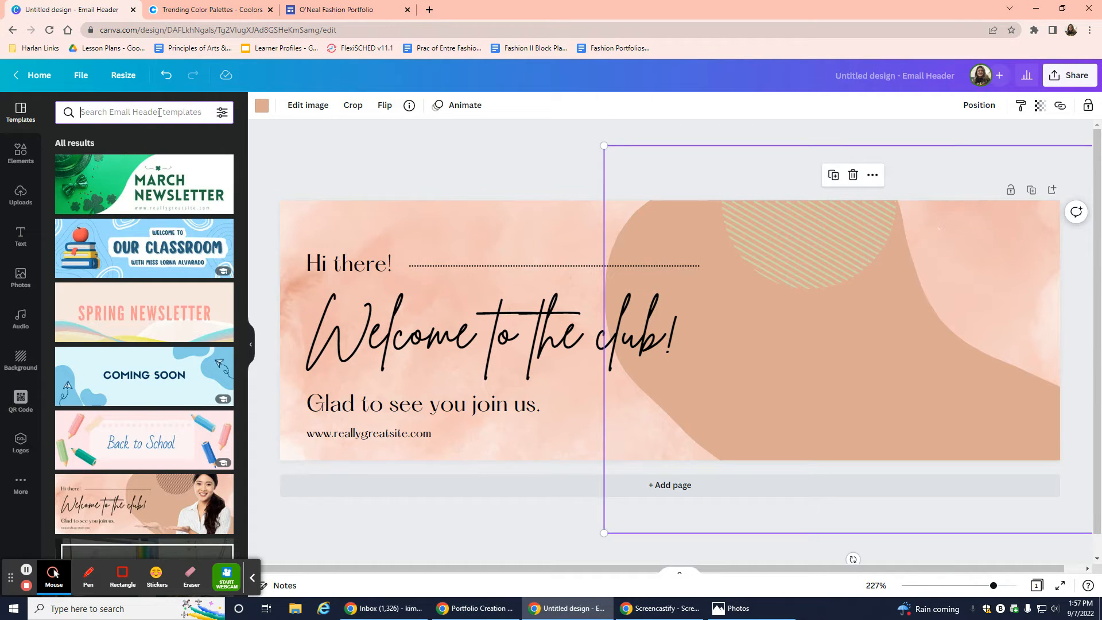
click(261, 108)
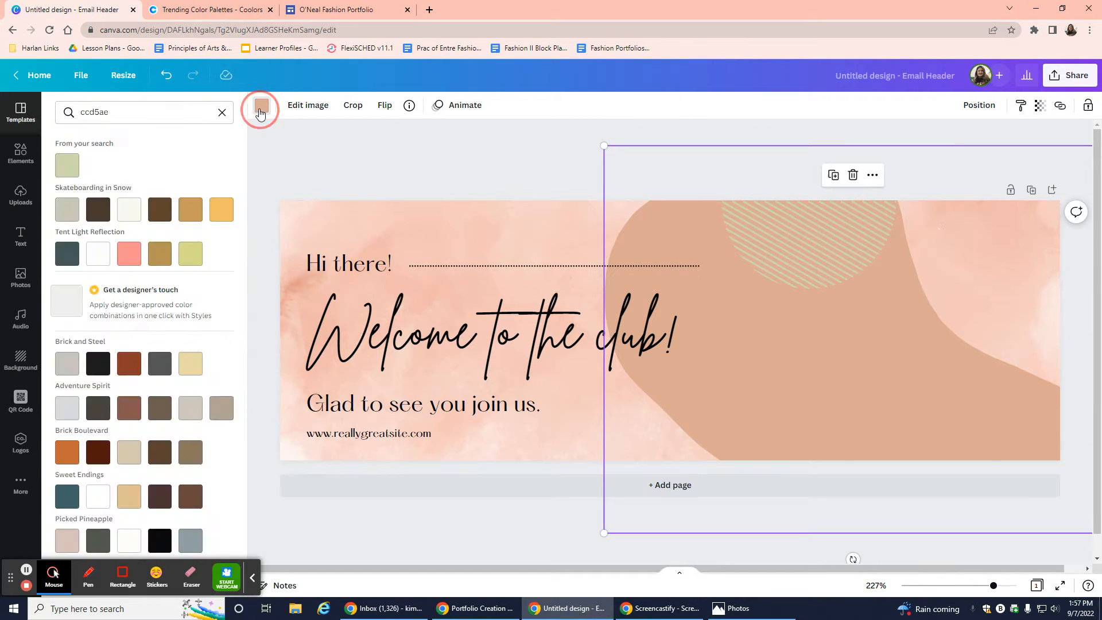
click(219, 112)
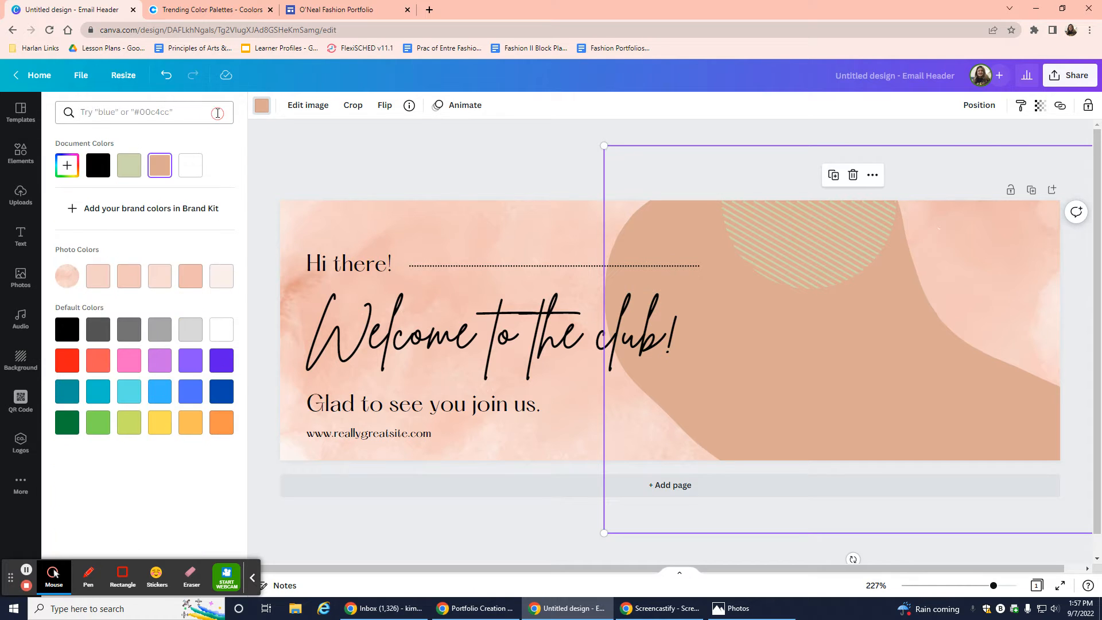
click(134, 118)
key(ctrl+v)
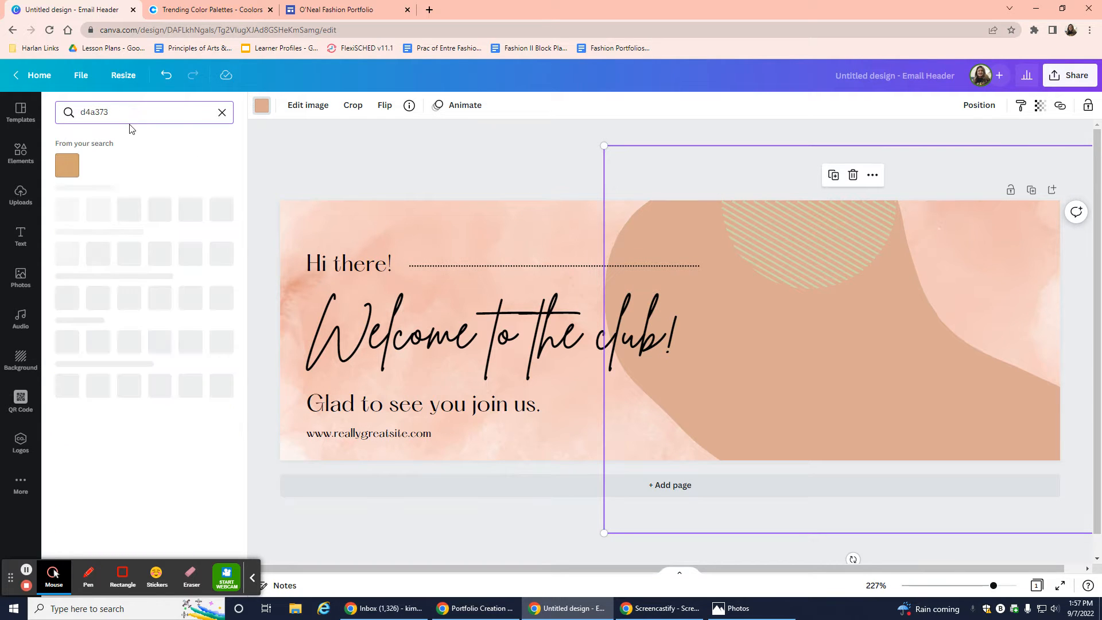
click(66, 169)
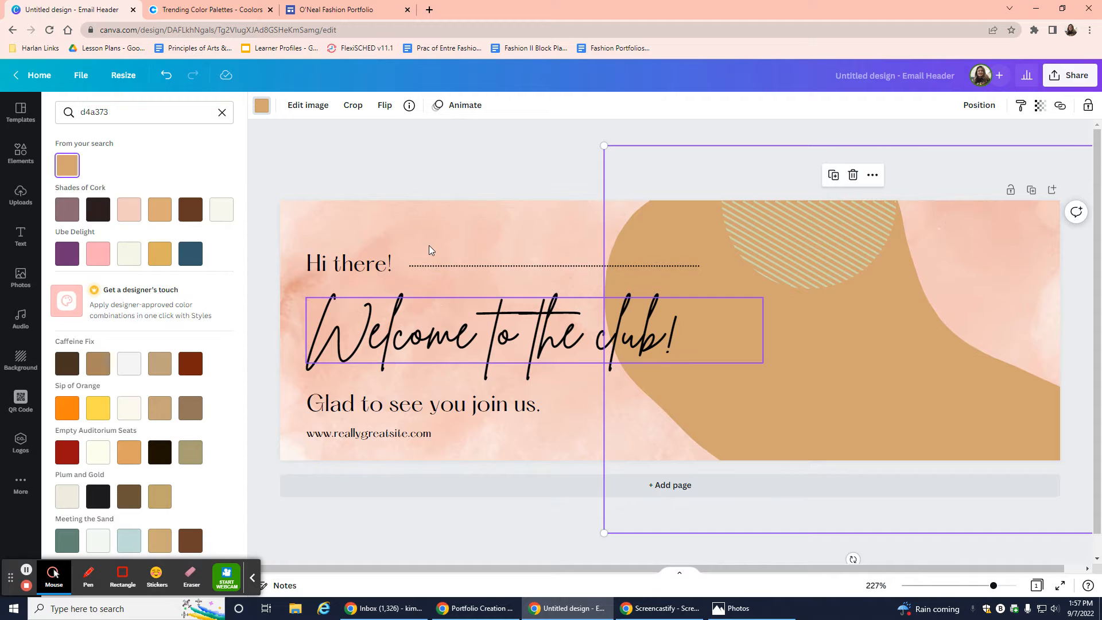
click(424, 224)
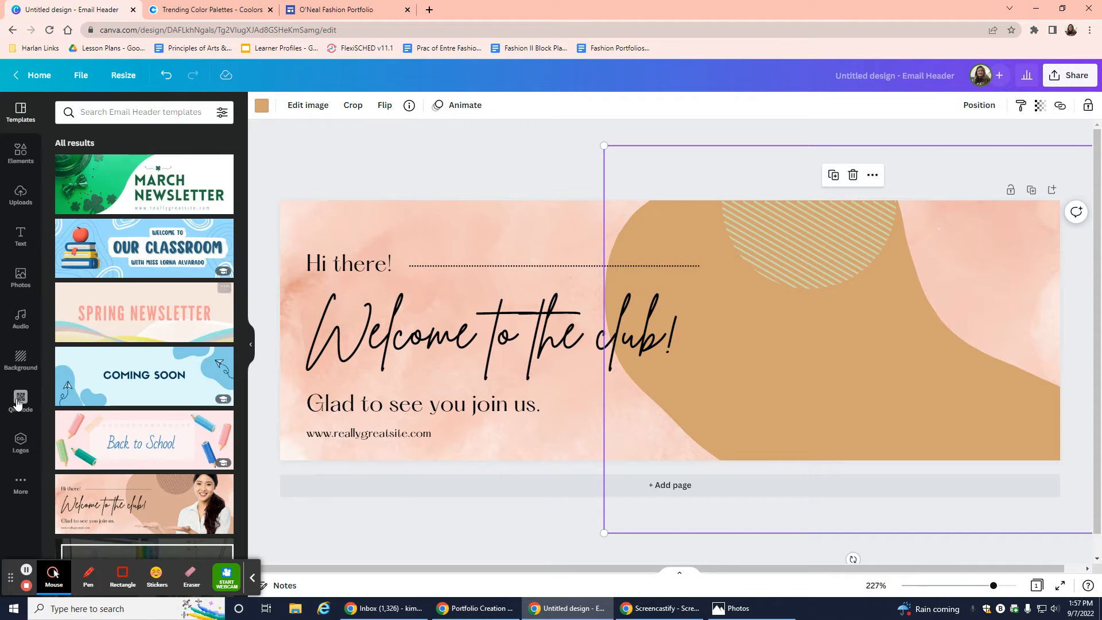
Replace the peach watercolour background with a custom cream #FAEDCD copied from the Coolors palette.
click(22, 359)
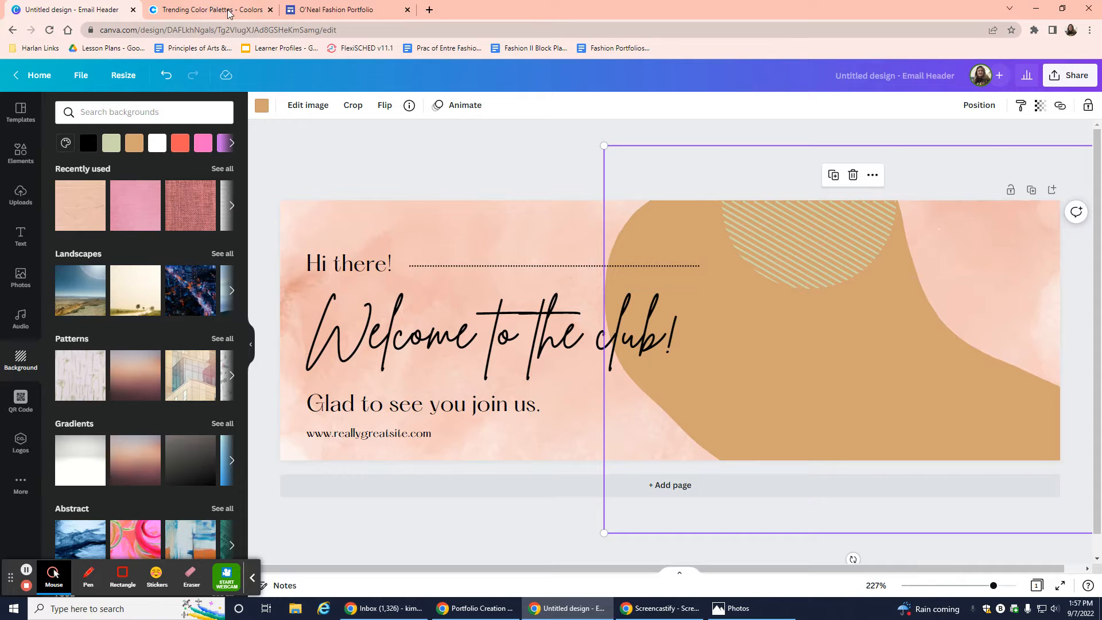
click(212, 10)
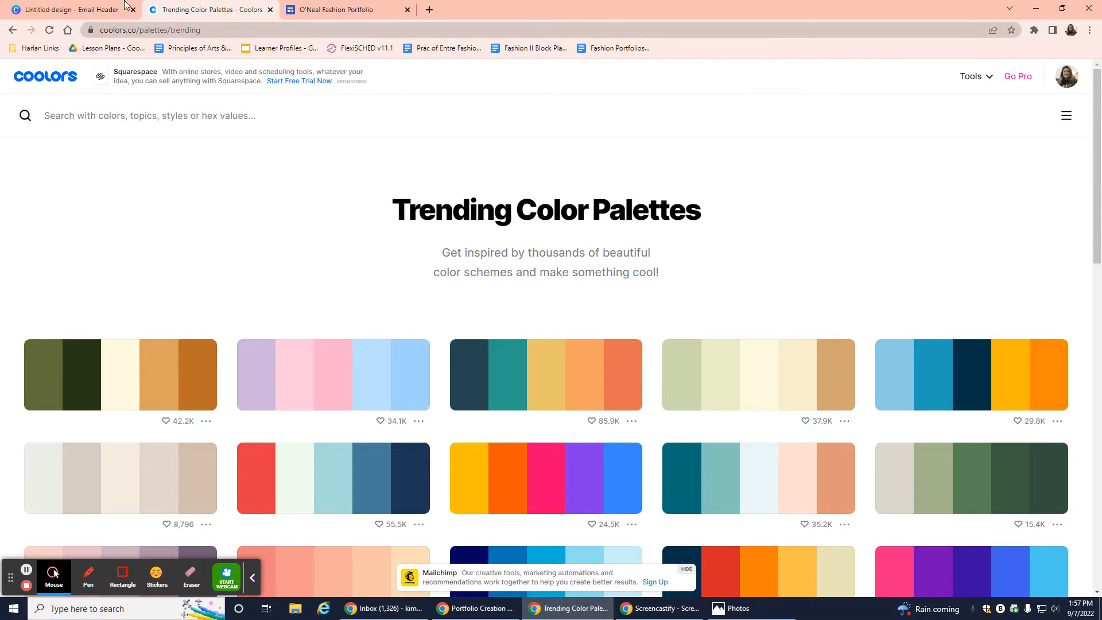
click(86, 10)
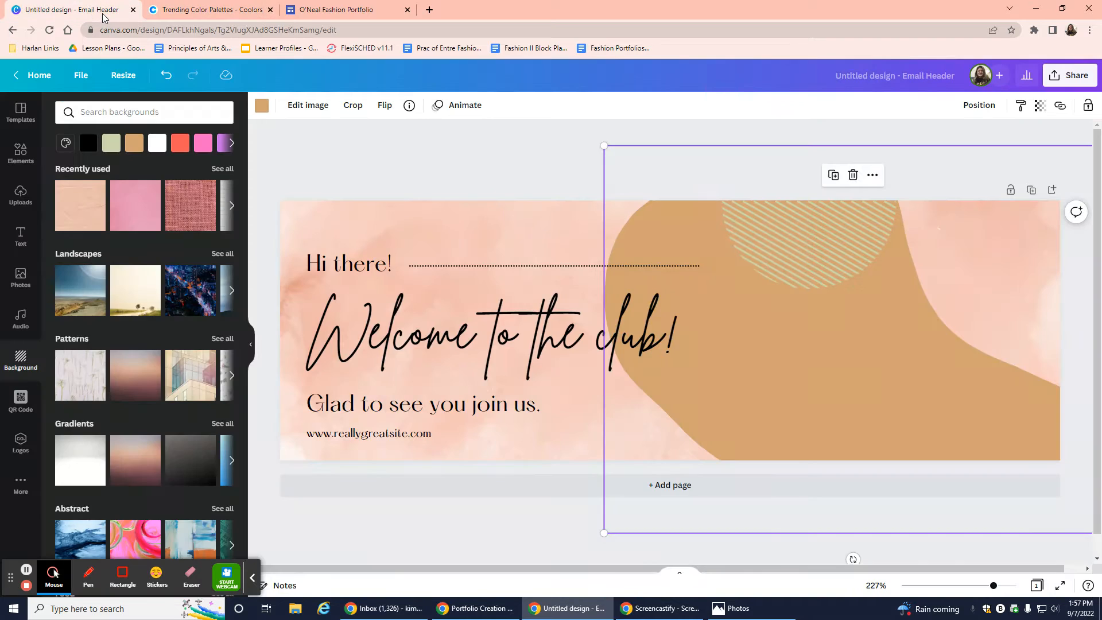
click(191, 13)
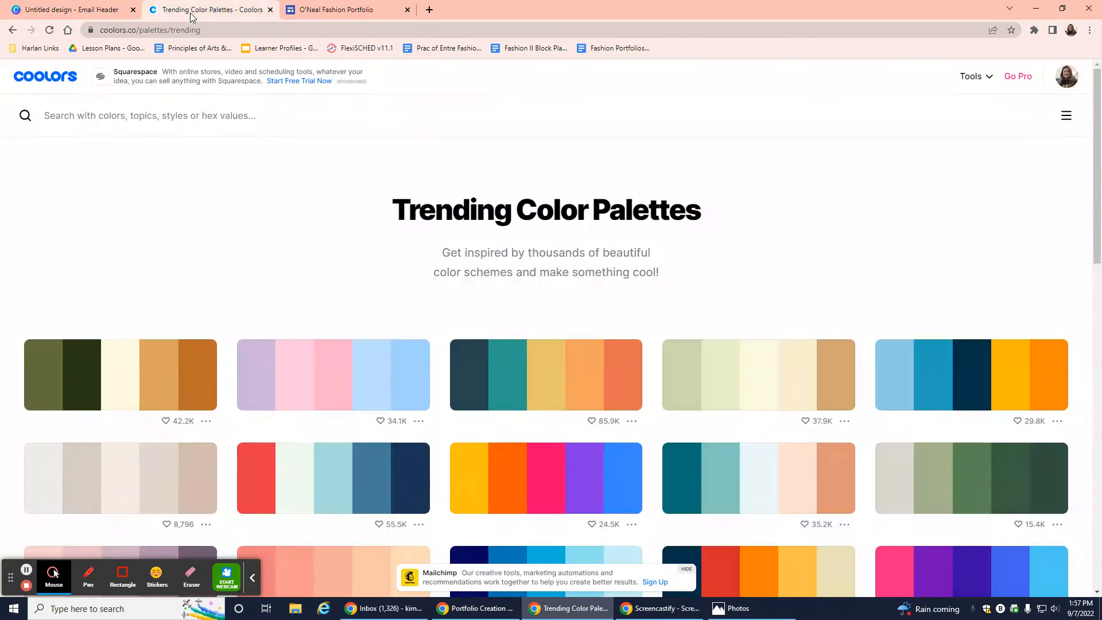
mouse_move(759, 380)
click(798, 379)
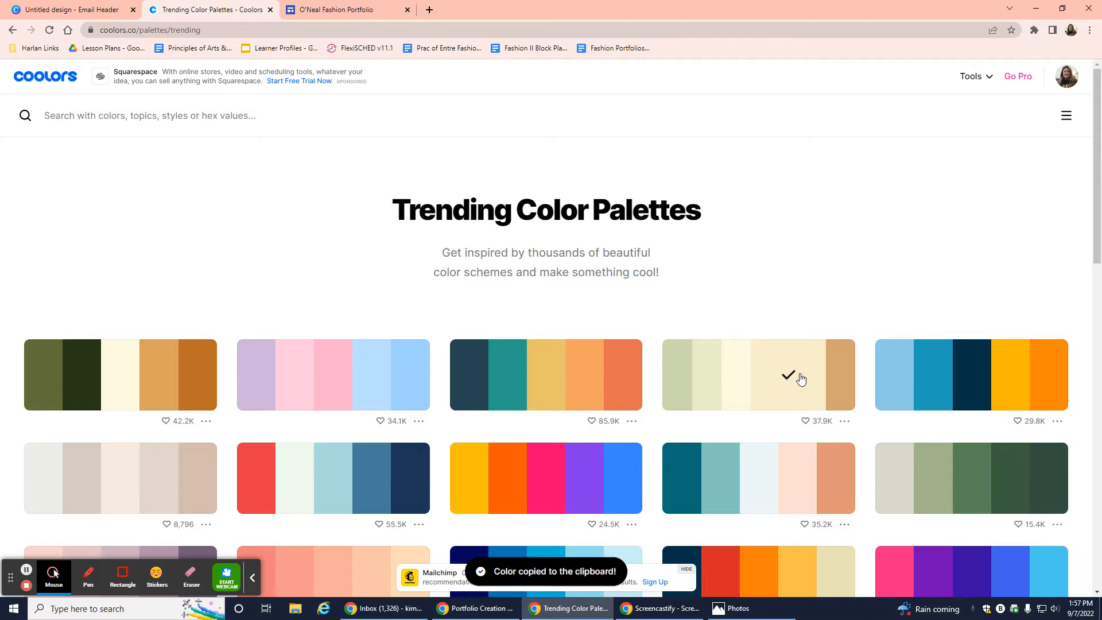
click(60, 14)
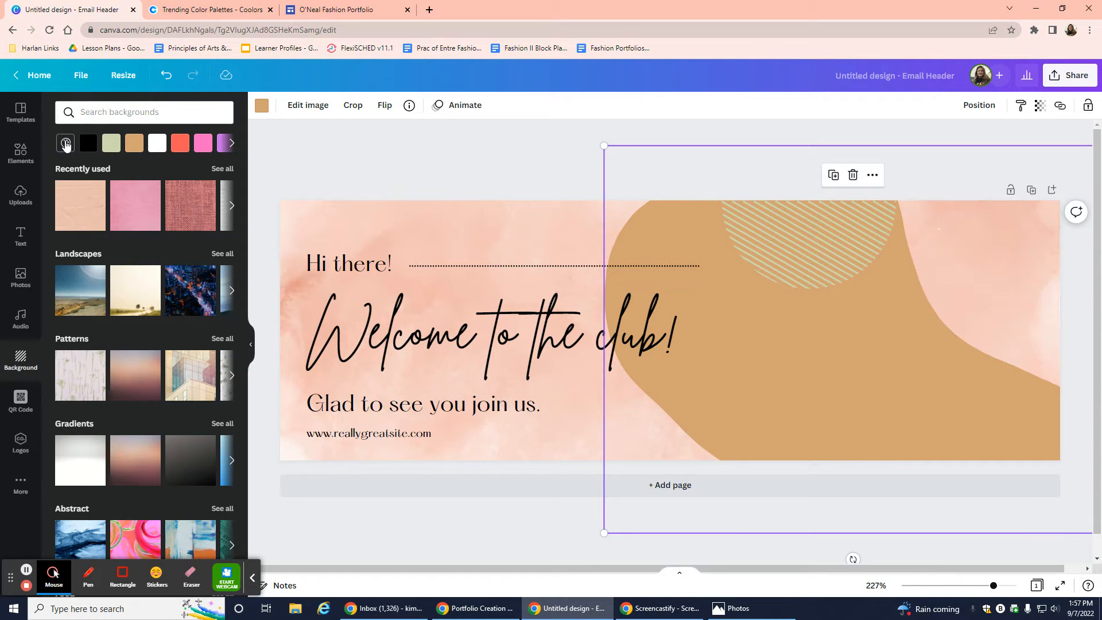
click(66, 144)
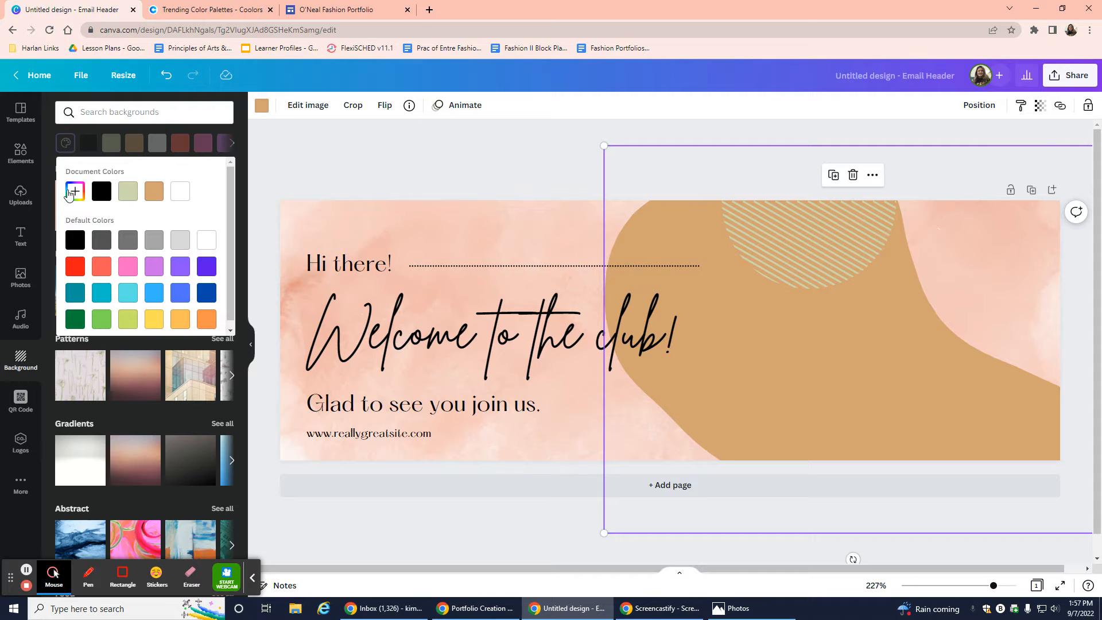
click(75, 193)
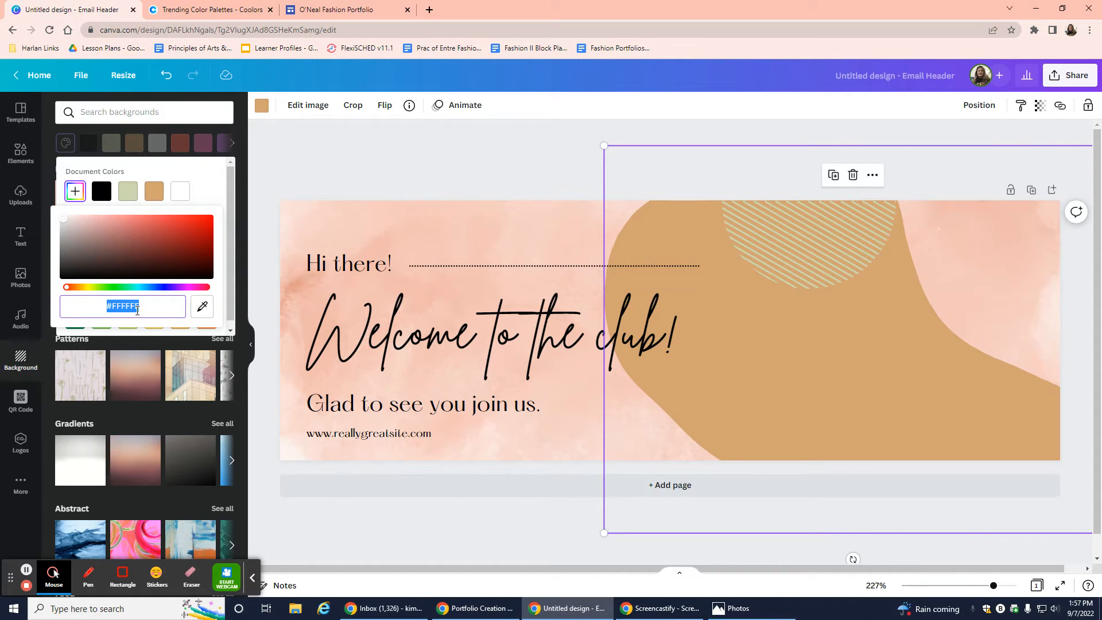
key(ctrl+v)
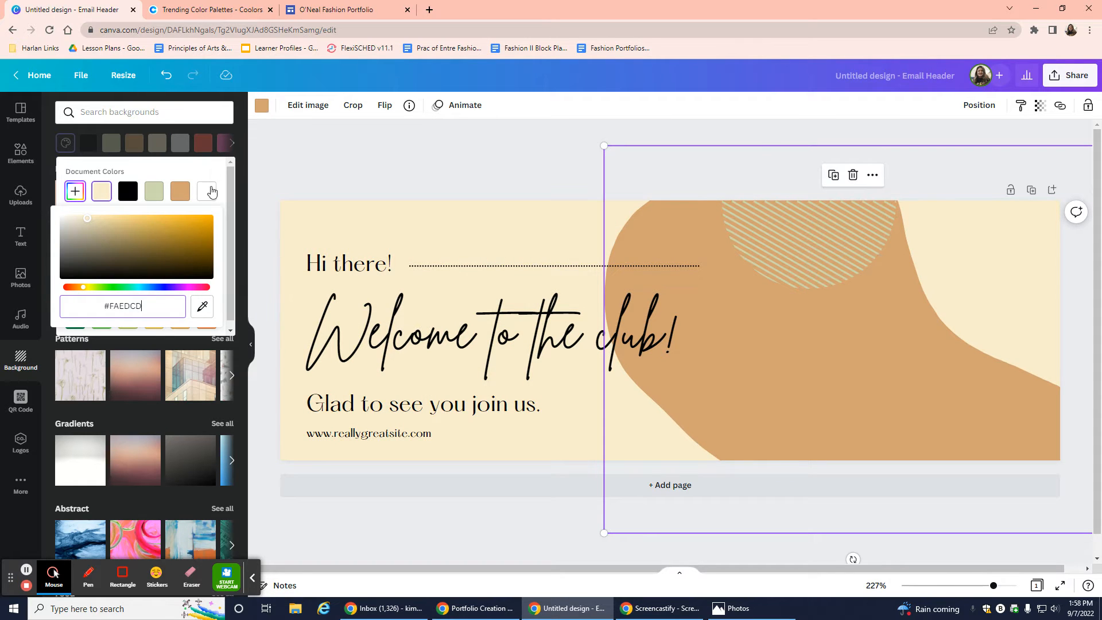
click(319, 163)
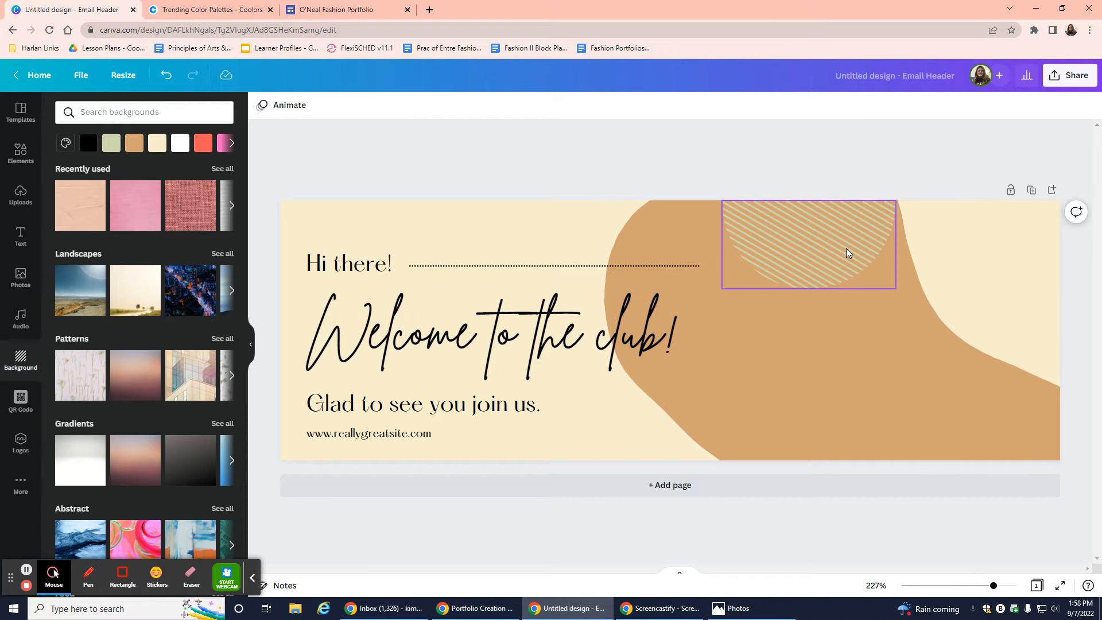
Delete the dotted line beside 'Hi there!'.
click(343, 261)
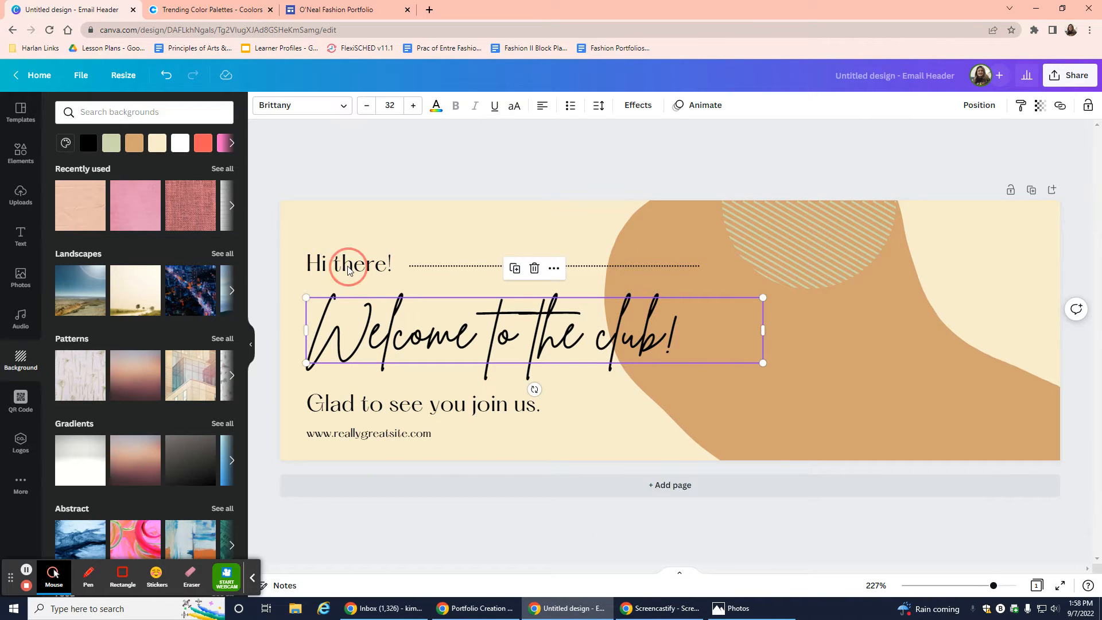
click(344, 258)
click(398, 270)
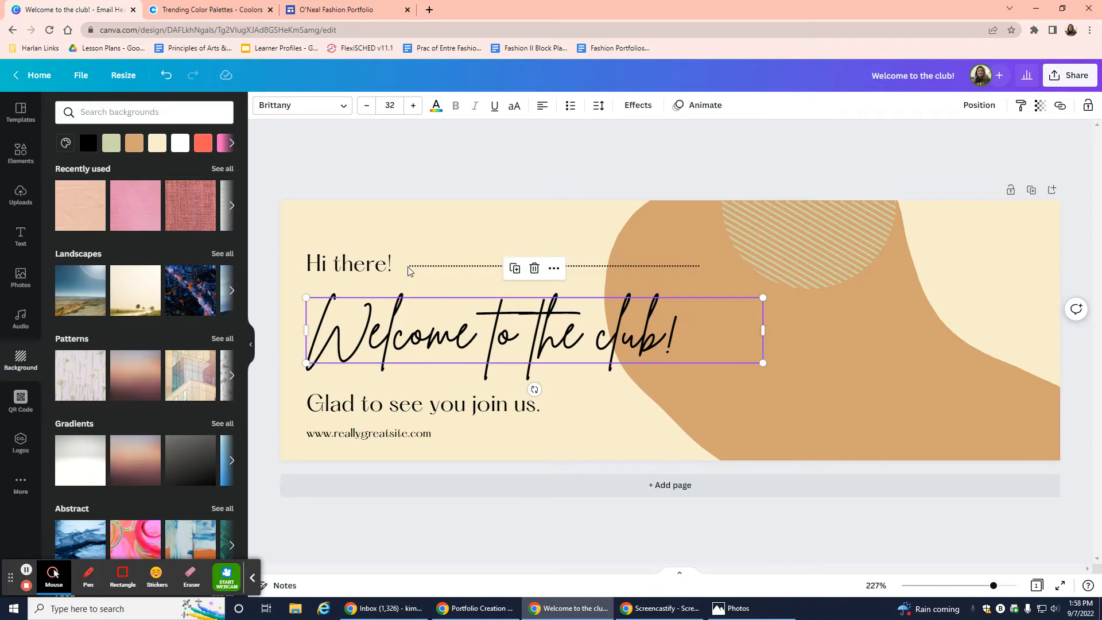
click(432, 271)
key(Delete)
Select part of 'Welcome' in the title text, then stop editing.
click(381, 262)
click(356, 262)
click(320, 260)
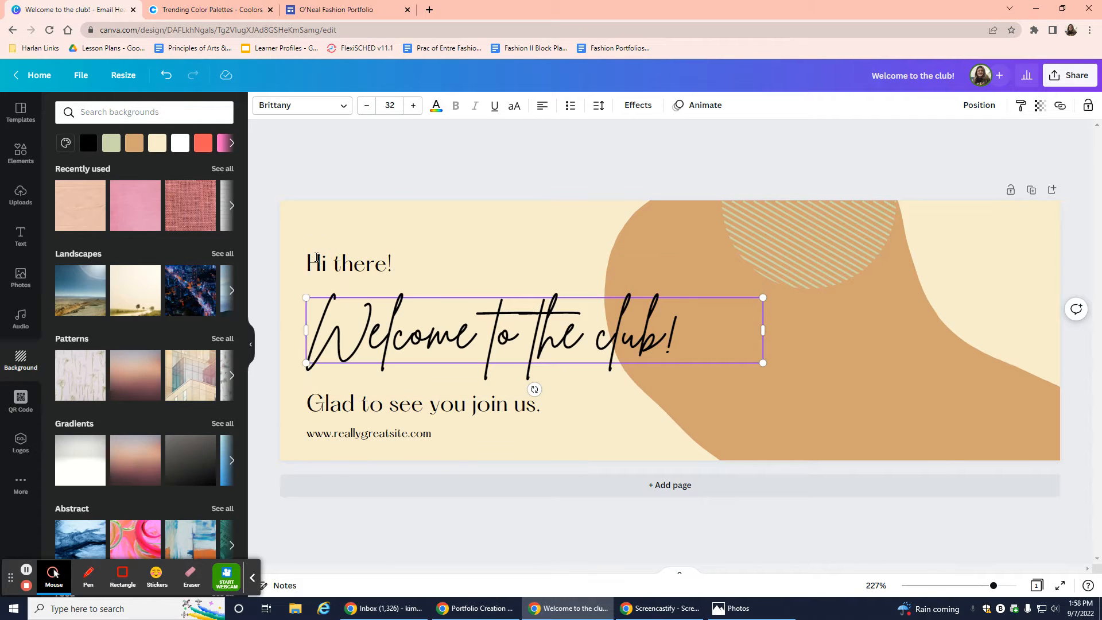
click(331, 262)
drag(392, 264, 351, 263)
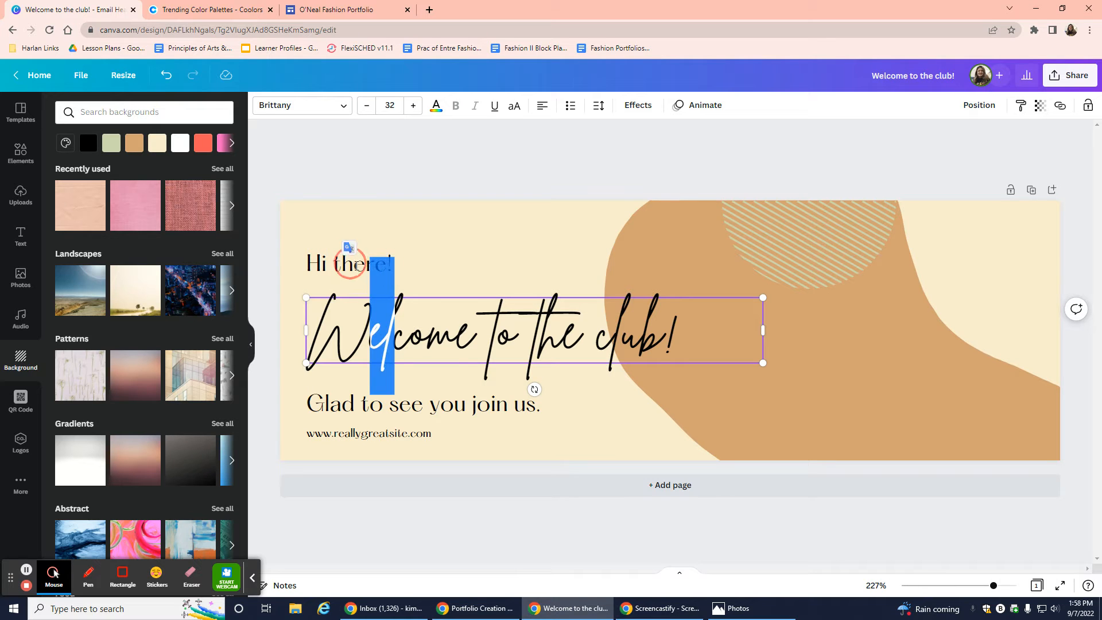
key(Escape)
Delete the 'Glad to see you join us.' line and the web address.
click(448, 413)
key(Delete)
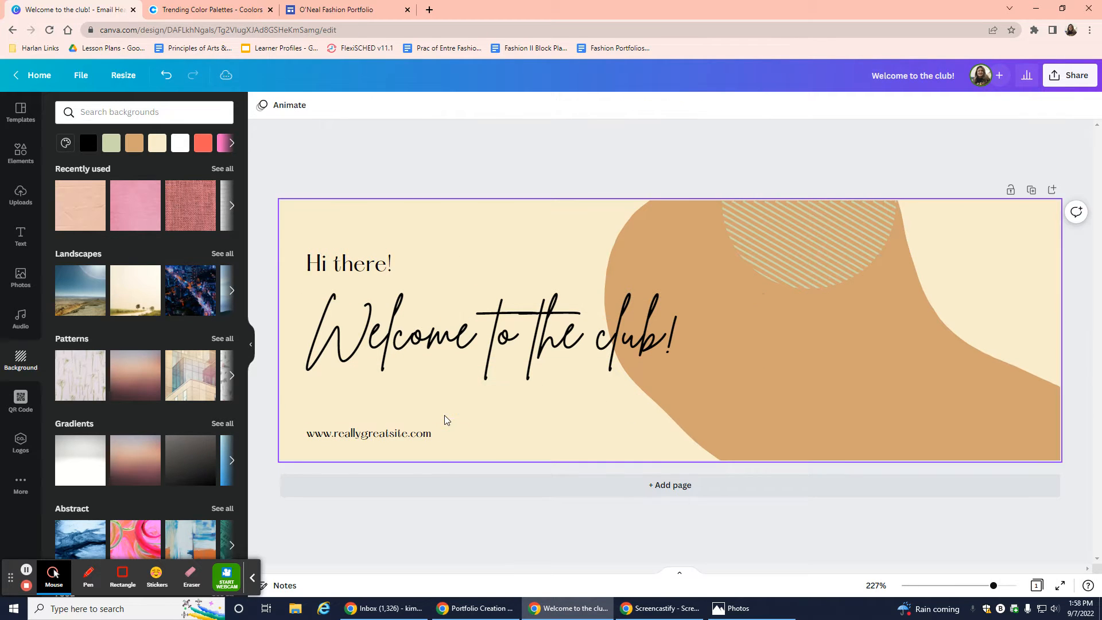
click(423, 443)
key(Delete)
Select the whole 'Welcome to the club!' title text.
click(488, 344)
click(482, 353)
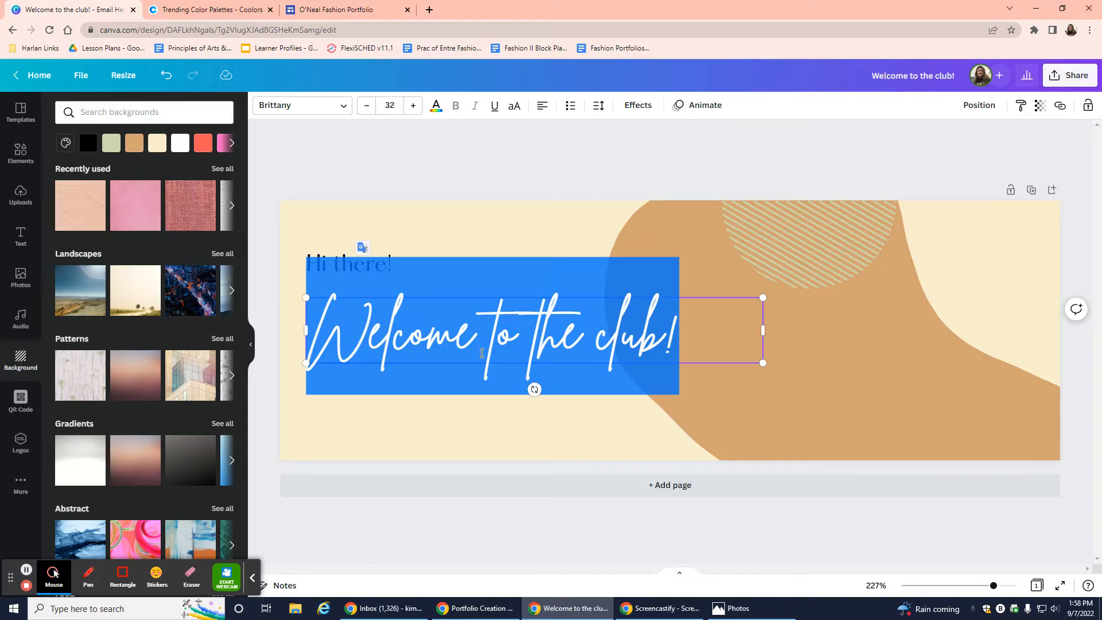
click(632, 339)
drag(684, 337, 291, 344)
click(305, 10)
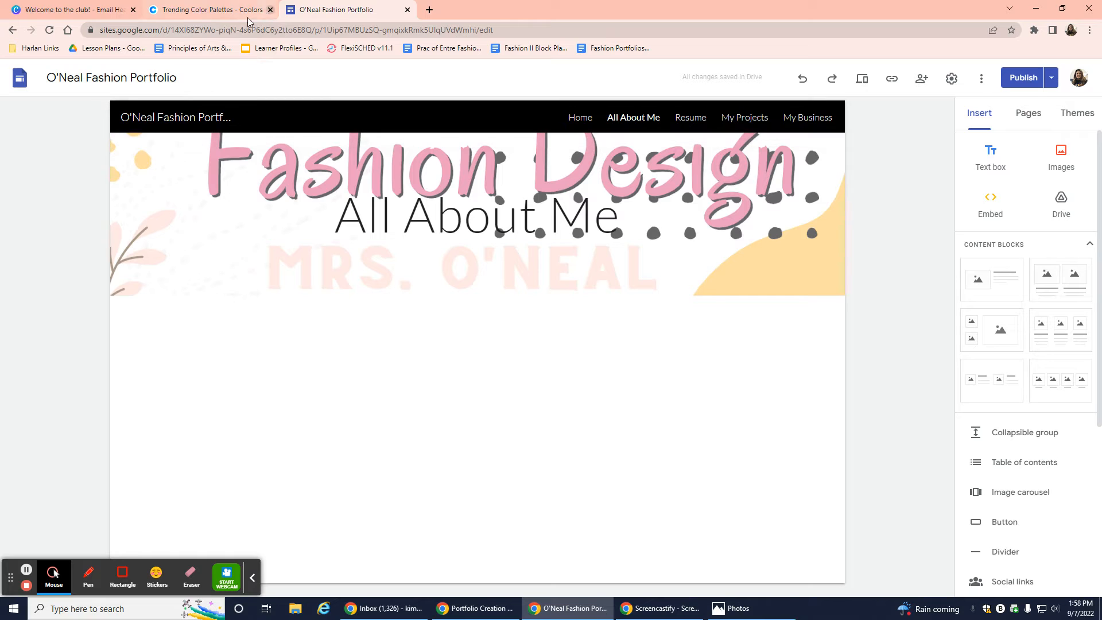
Return from the Google Sites page to the Canva banner design.
click(105, 8)
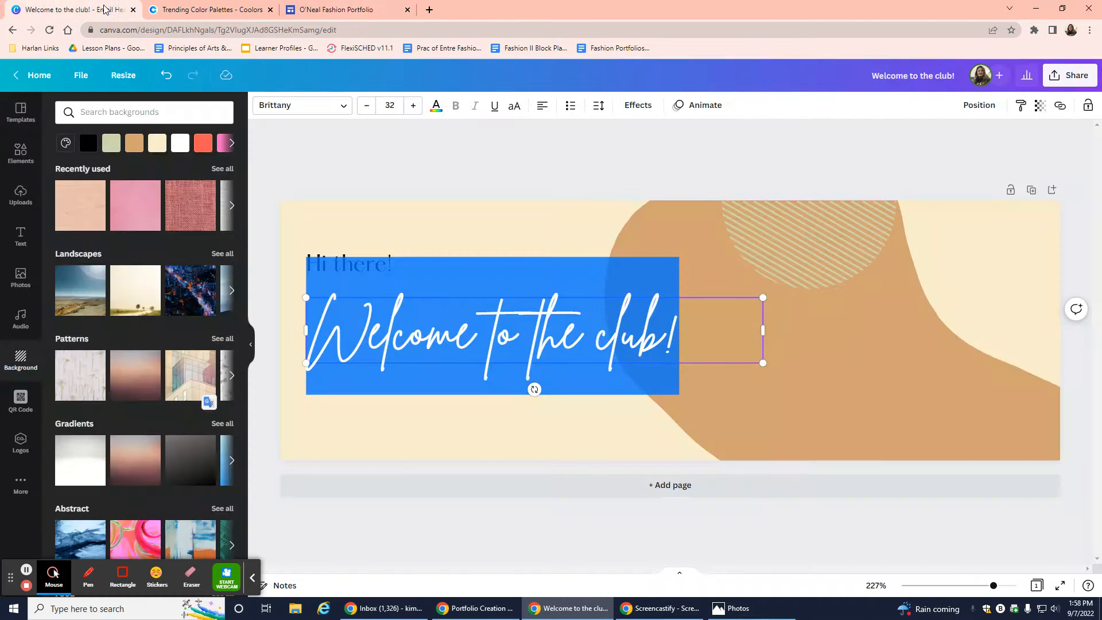
Write the title as the owner's name over 'Portfolio' on two centred lines.
text(Mr)
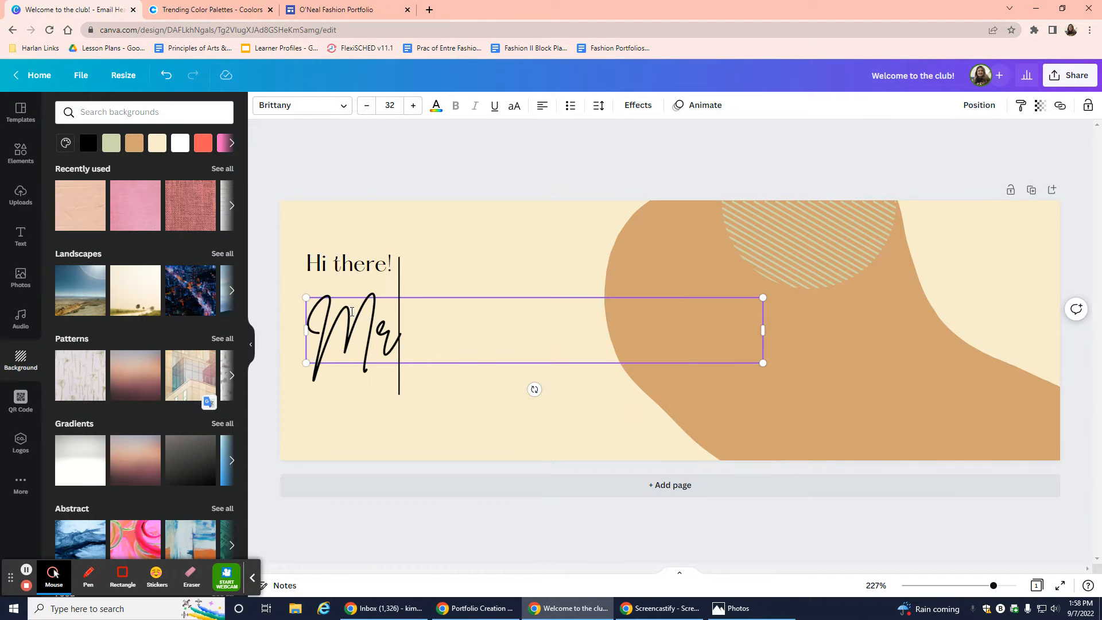
text(s. O'Neal's)
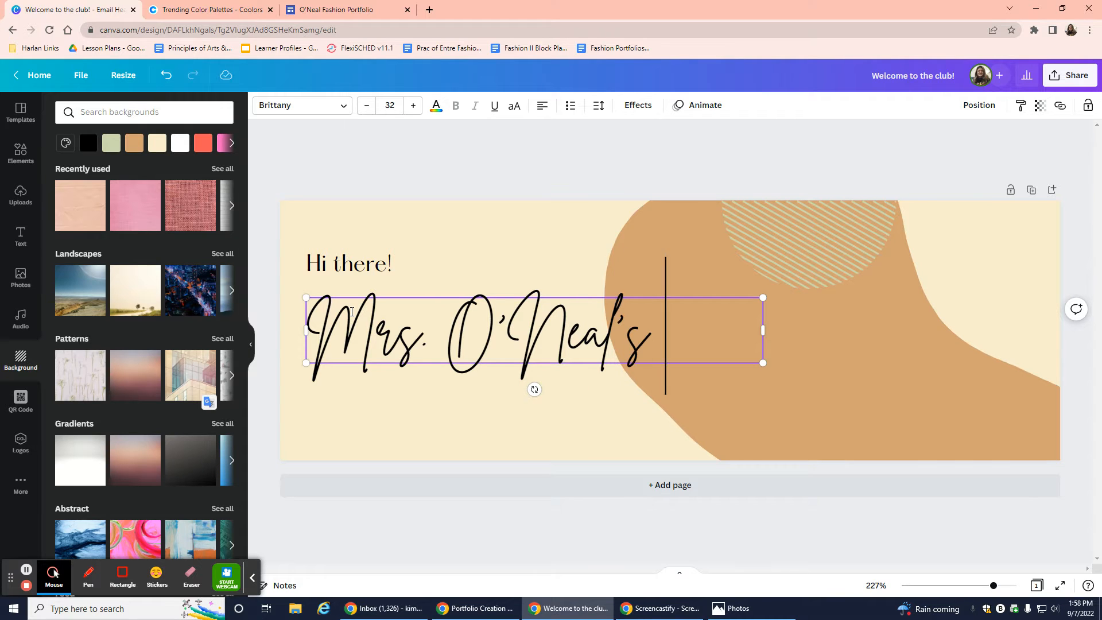
key(Return)
text(P)
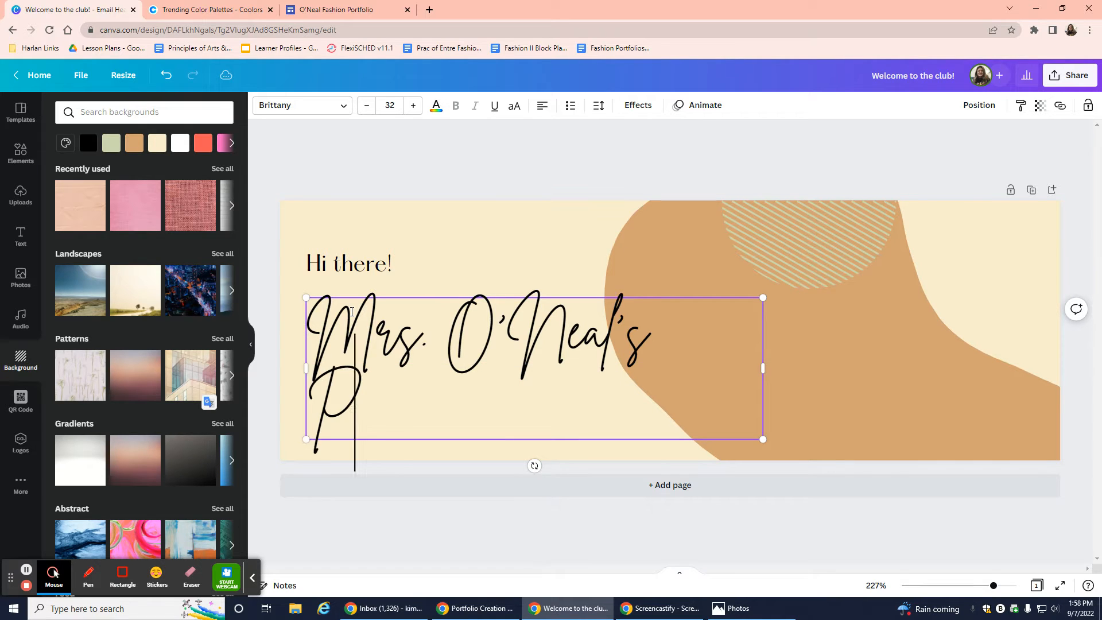
text(ortfolio)
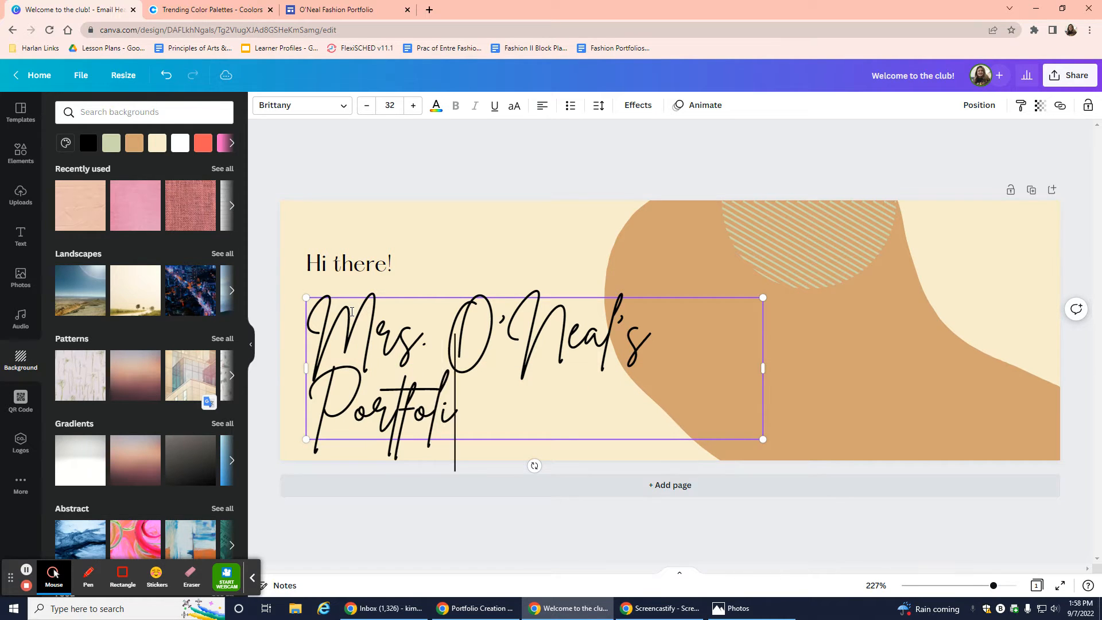
click(543, 106)
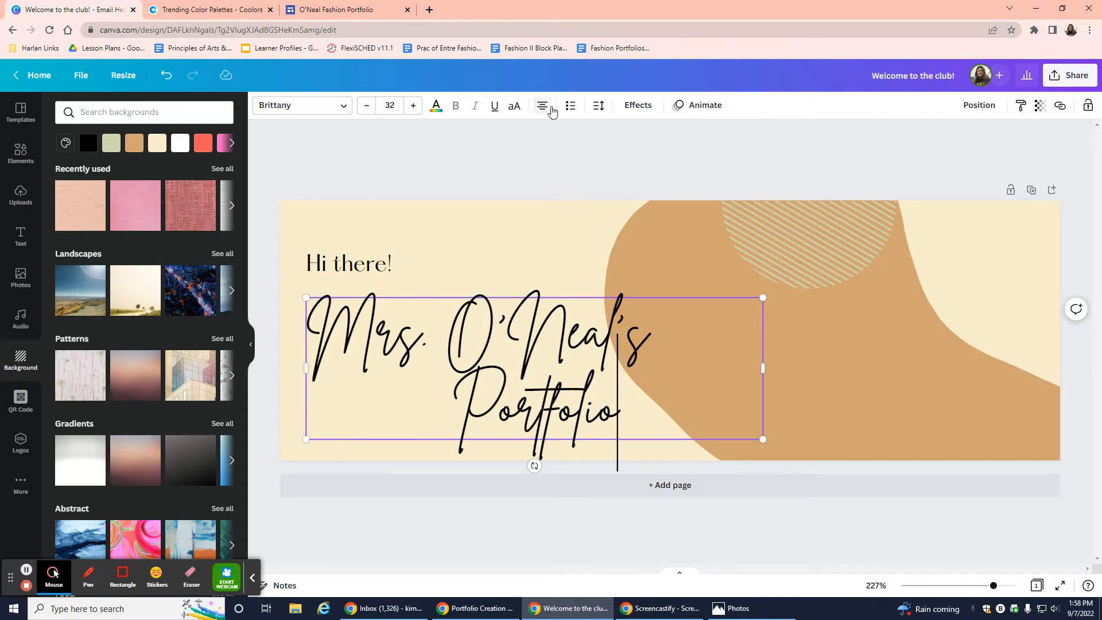
click(663, 345)
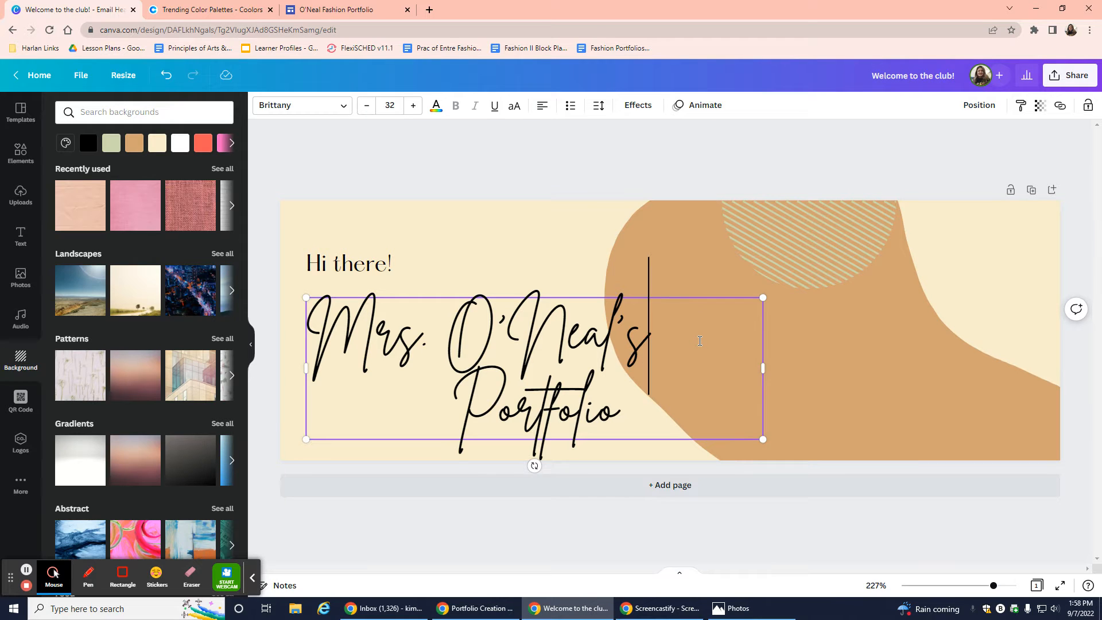
key(Right)
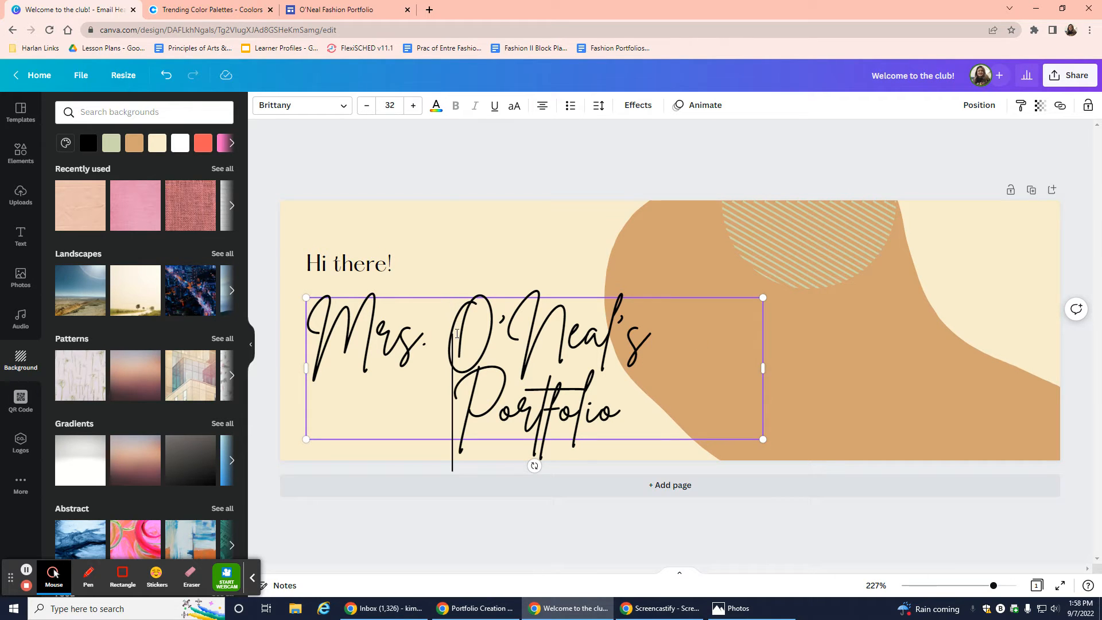
click(443, 332)
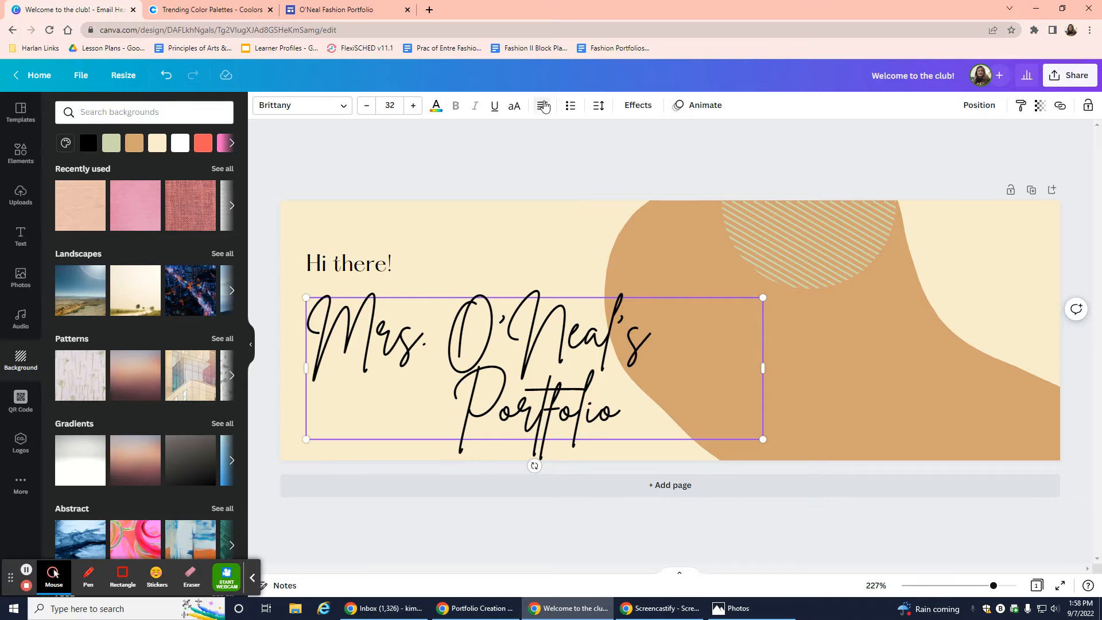
click(543, 106)
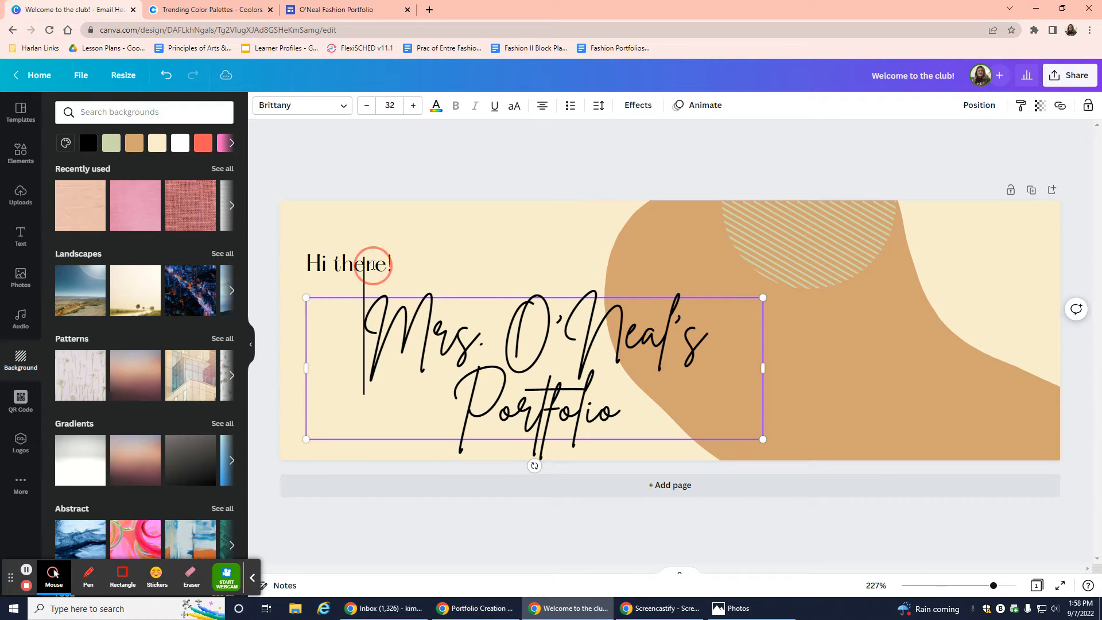
Delete the 'Hi there!' greeting and move the title higher and to the left.
click(319, 277)
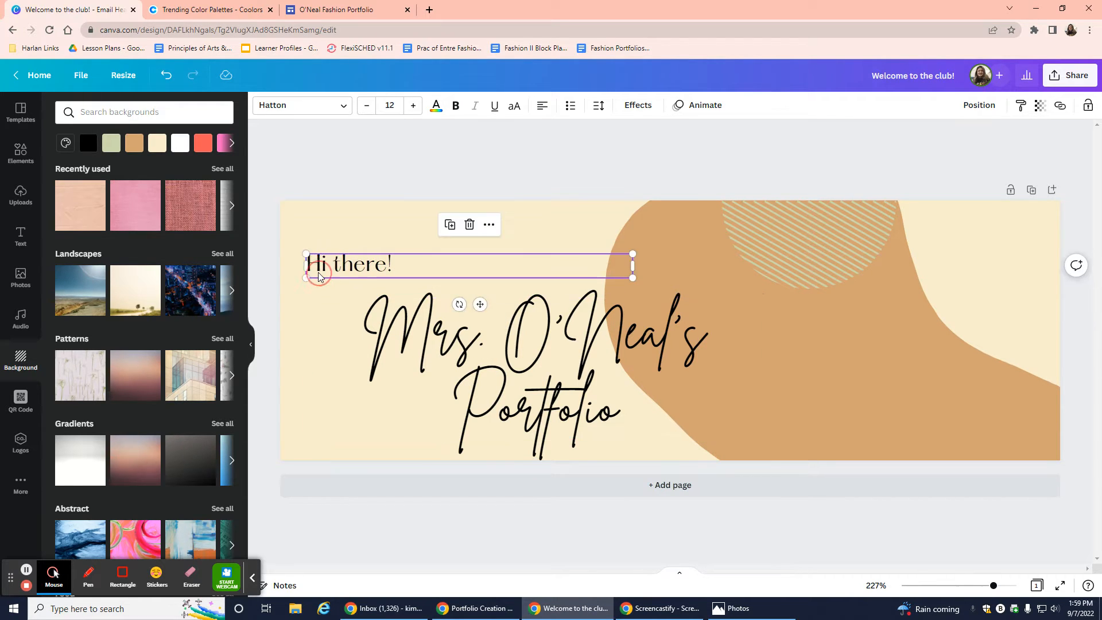
key(Delete)
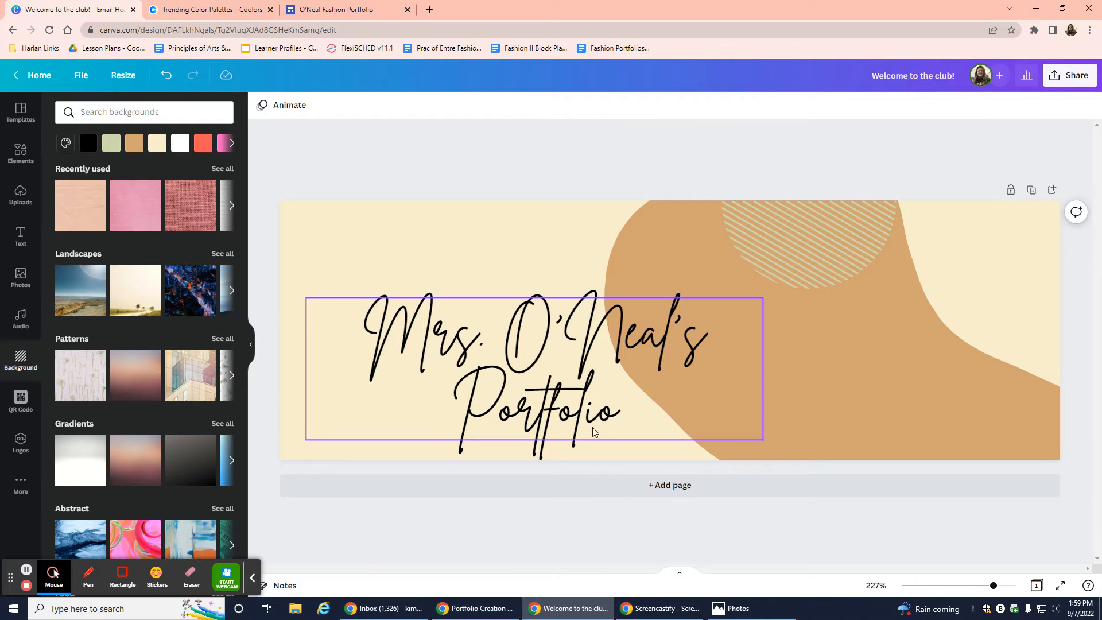
drag(588, 393, 579, 356)
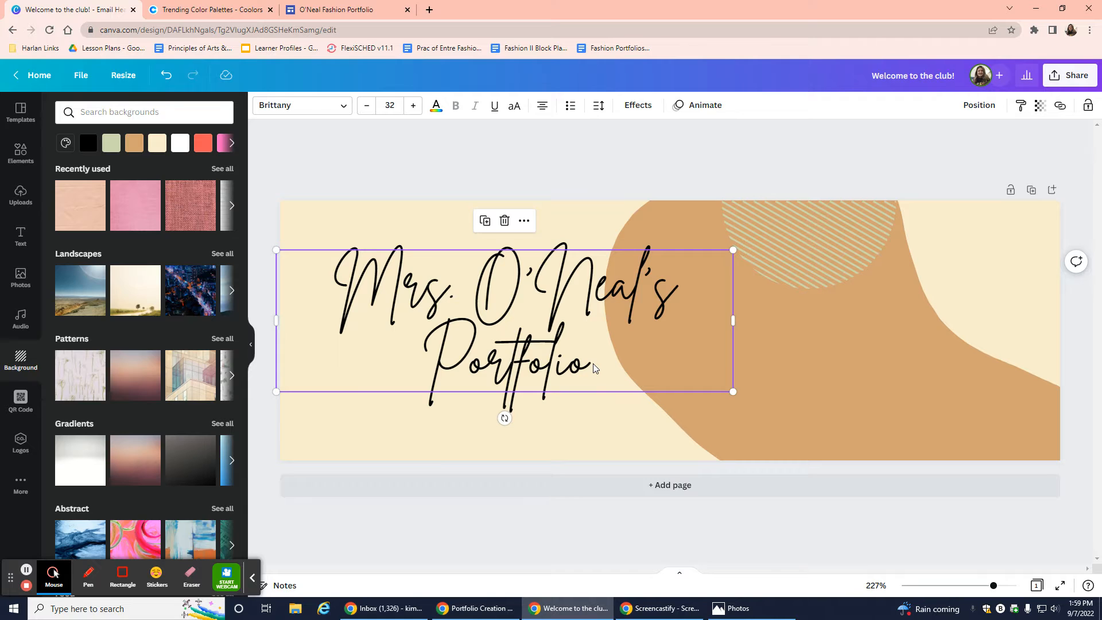
Set the title's letter spacing to 14 and line spacing to 1.88.
click(600, 107)
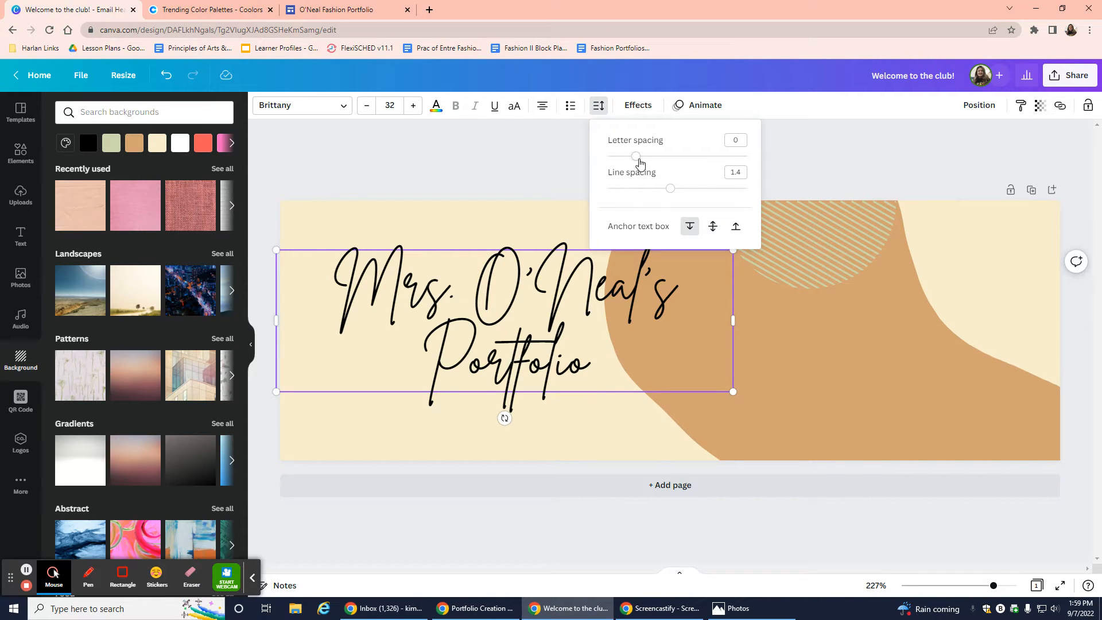
drag(640, 161, 706, 191)
click(490, 147)
click(488, 298)
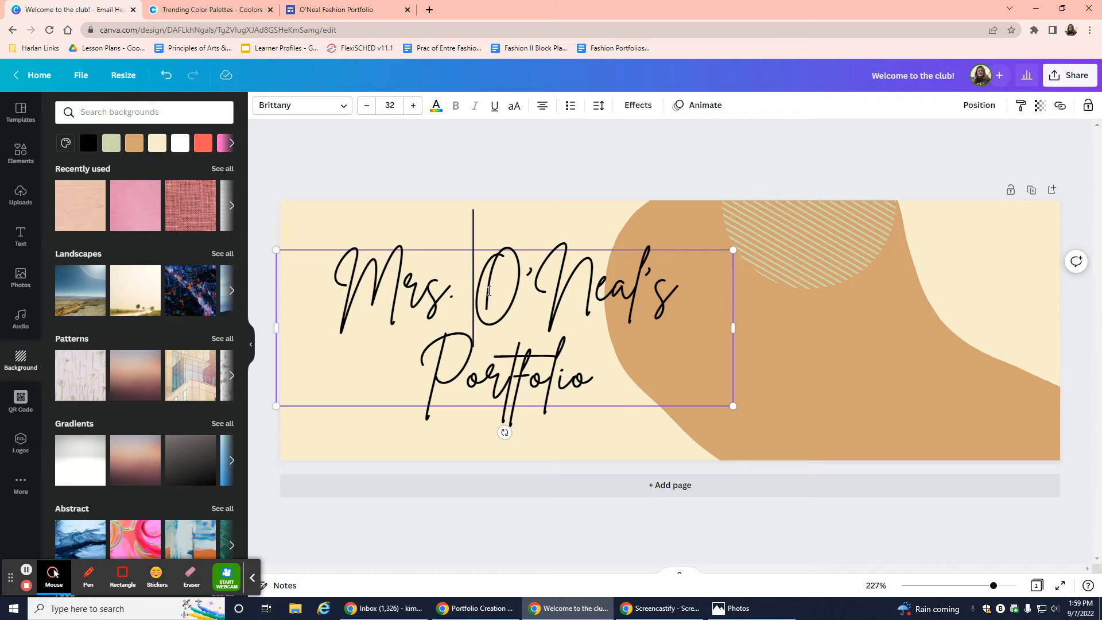
triple_click(593, 360)
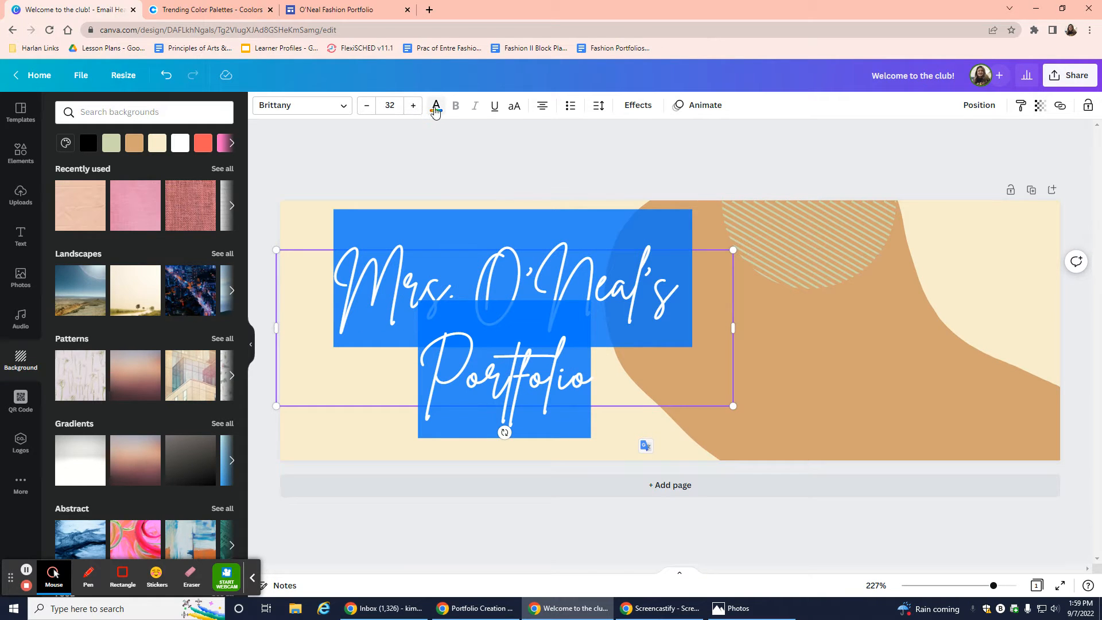
Colour the title sage green #CCD5AE, copied from a Coolors trending palette.
click(436, 109)
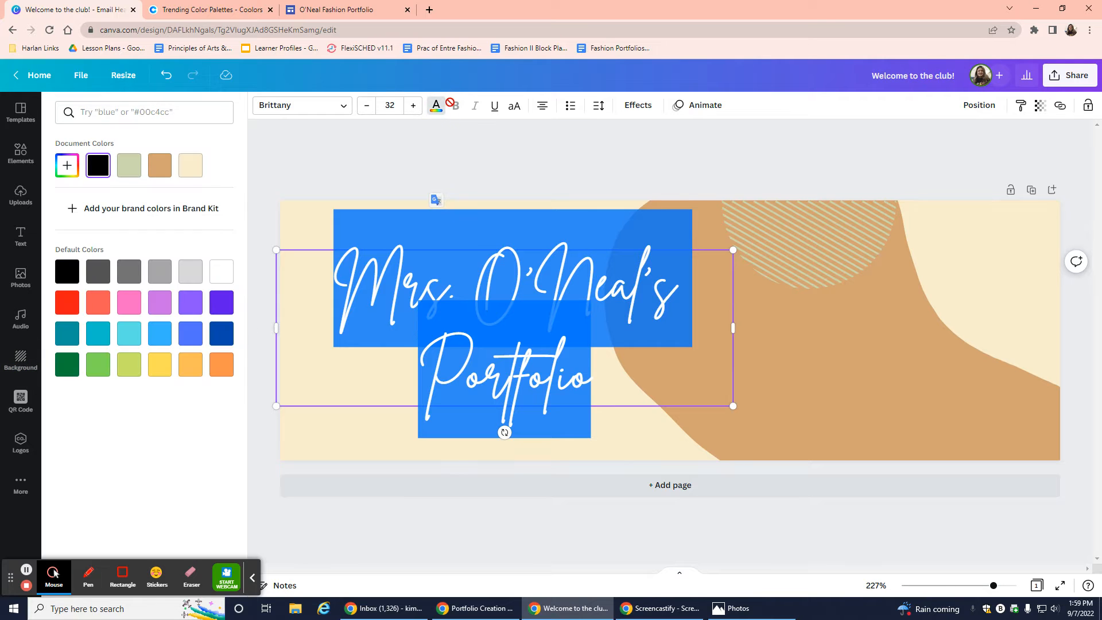
click(236, 13)
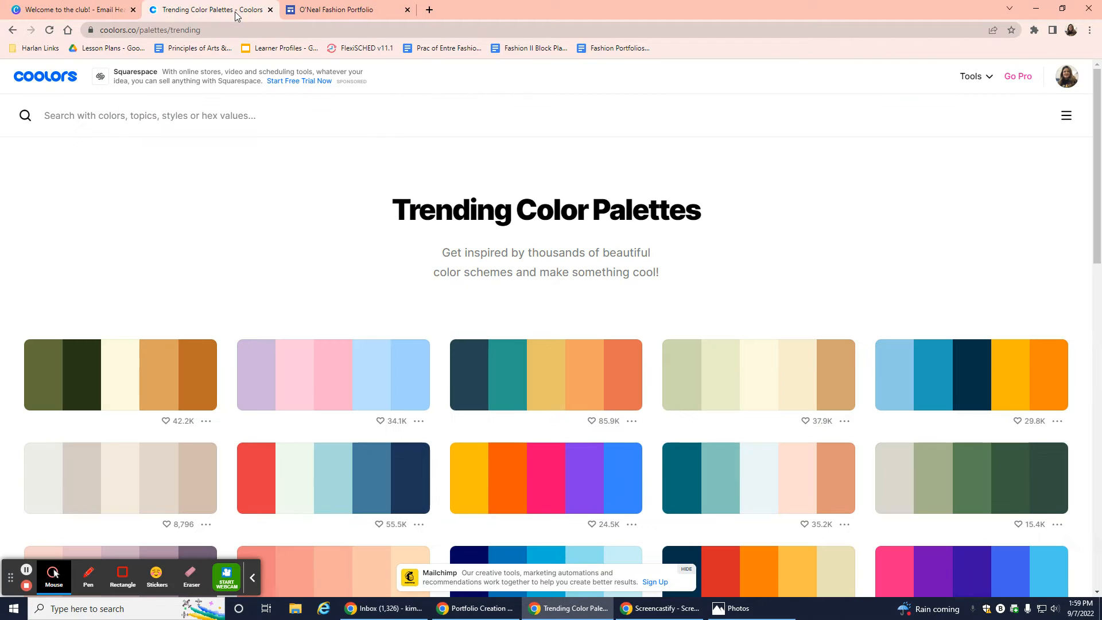
click(695, 379)
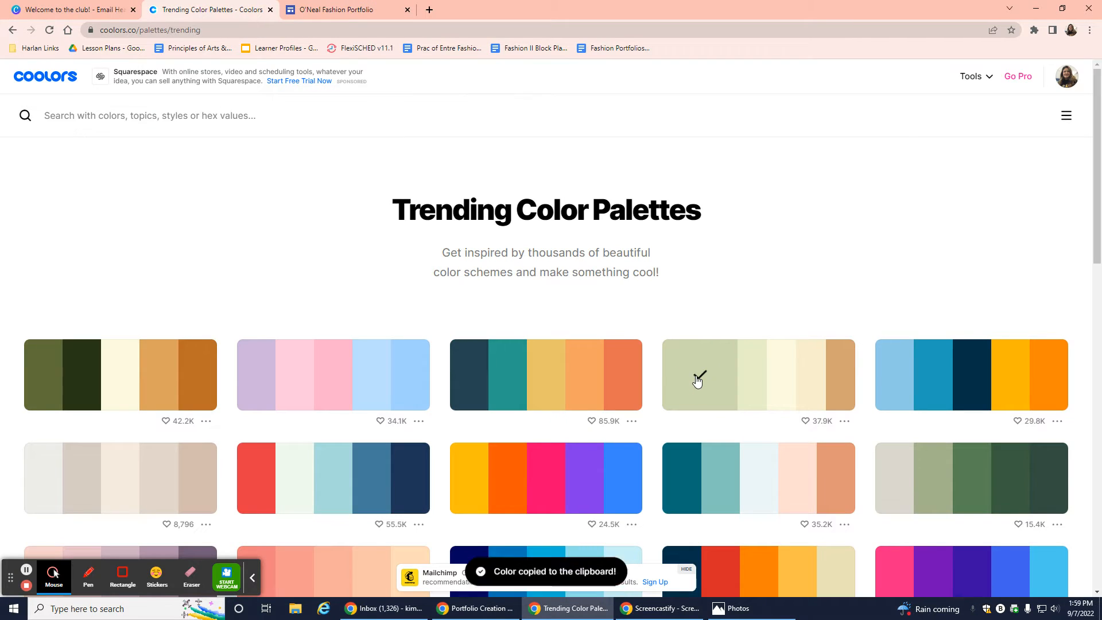
click(93, 6)
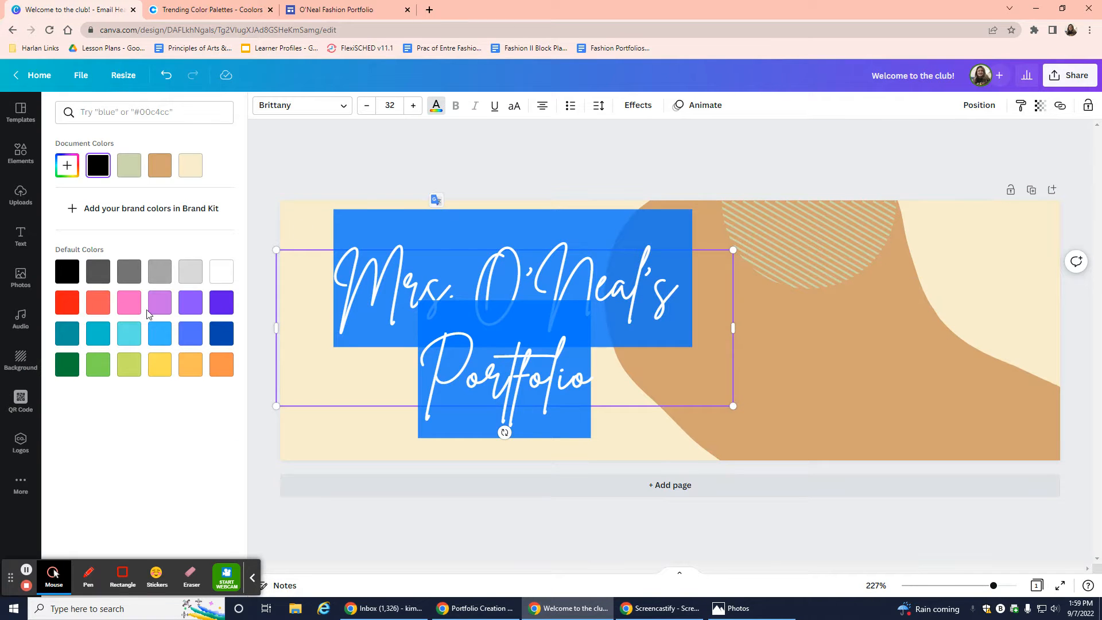
click(71, 171)
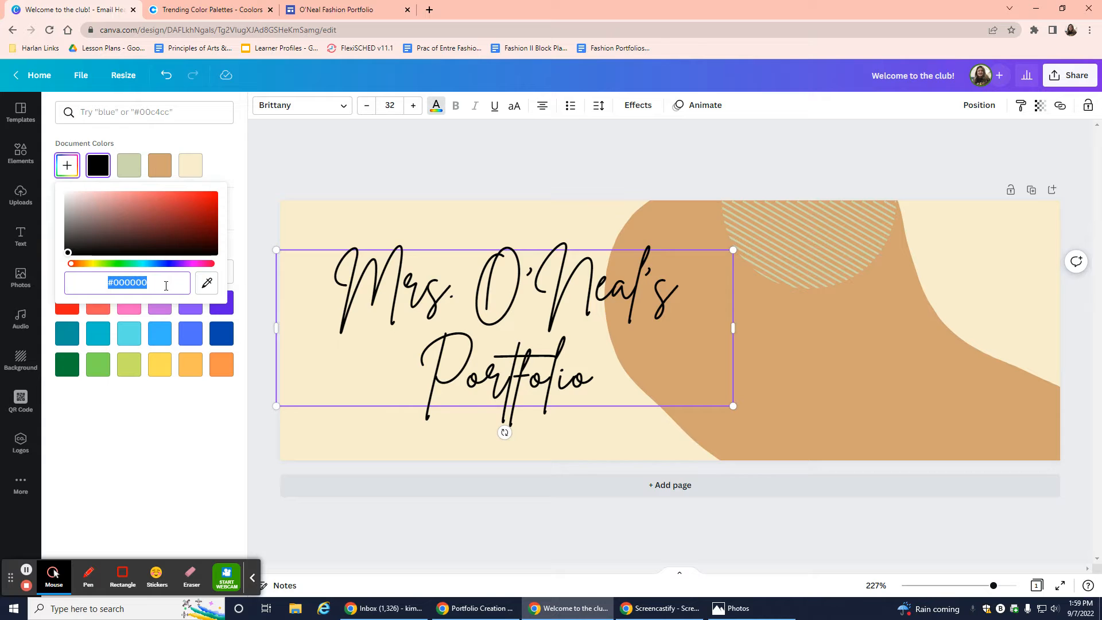
key(ctrl+v)
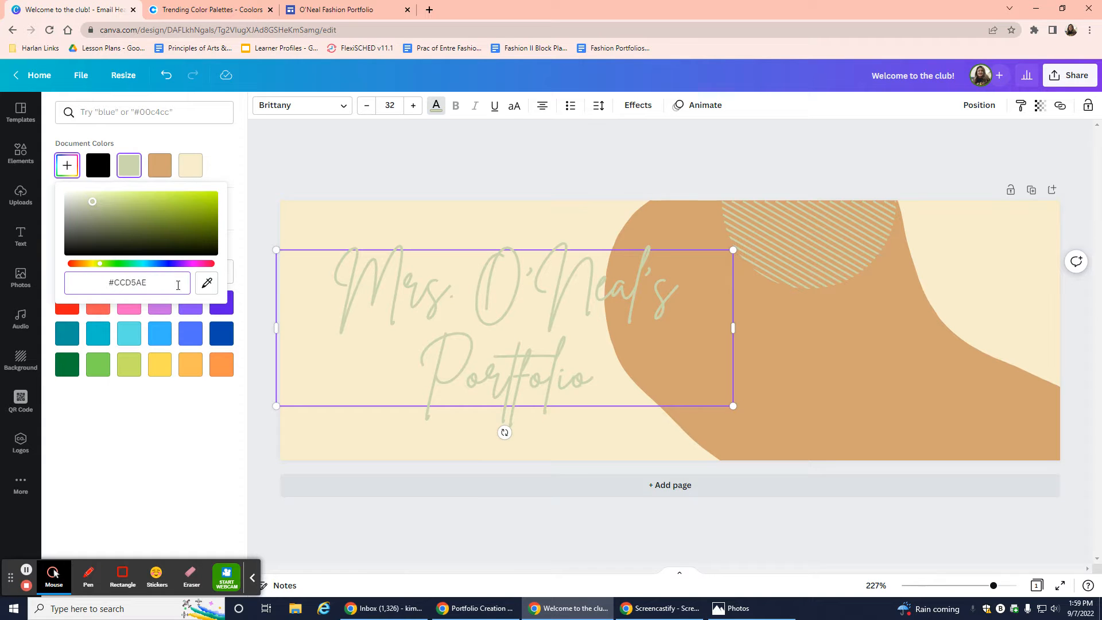
click(391, 192)
click(450, 338)
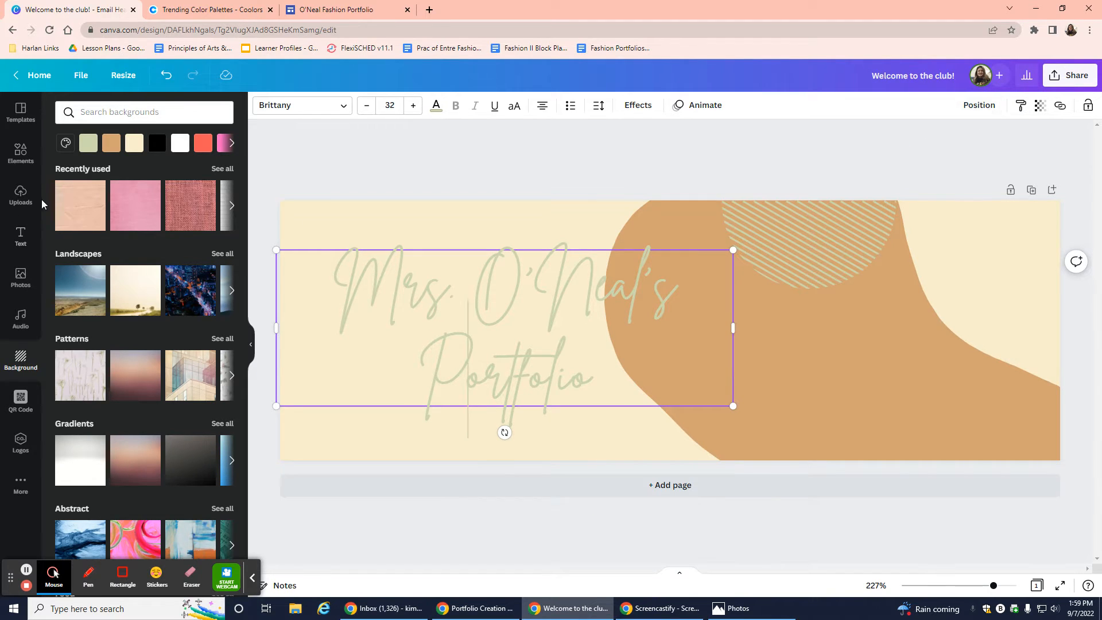
Give the title a faint Shadow effect (transparency 59) and slide the tan shape left behind it.
click(20, 236)
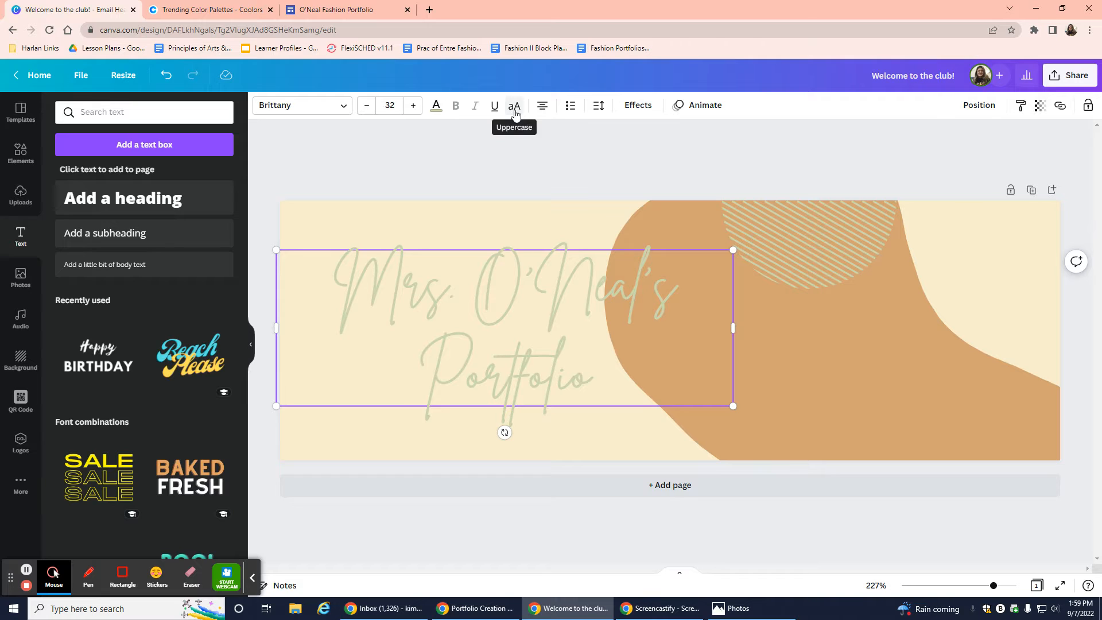
click(639, 109)
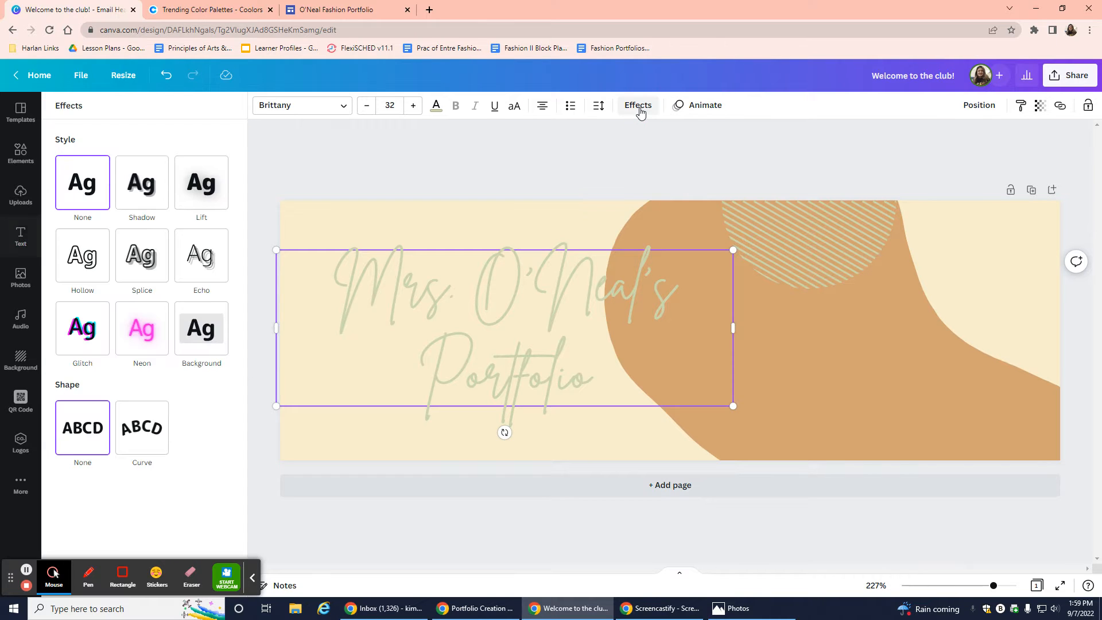
click(200, 199)
click(156, 196)
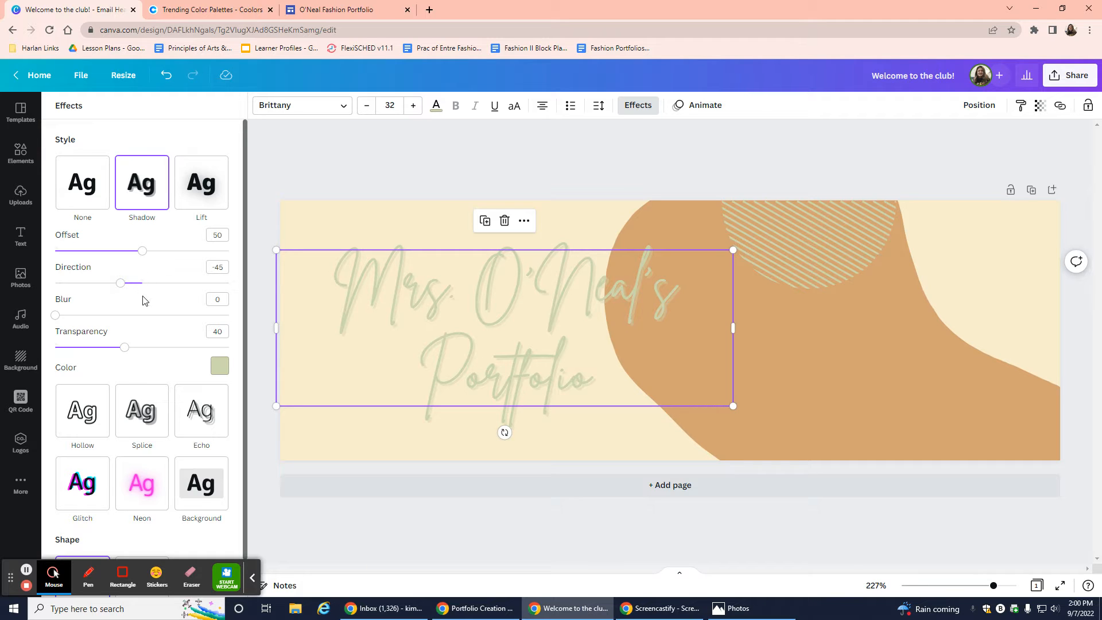
drag(126, 349, 157, 347)
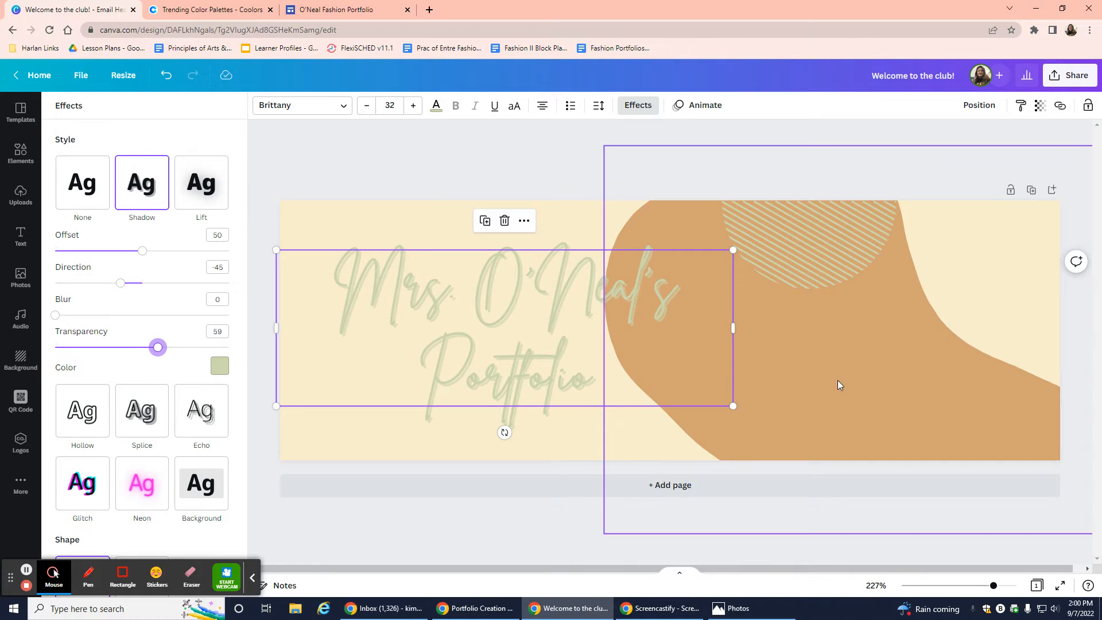
drag(839, 384, 520, 383)
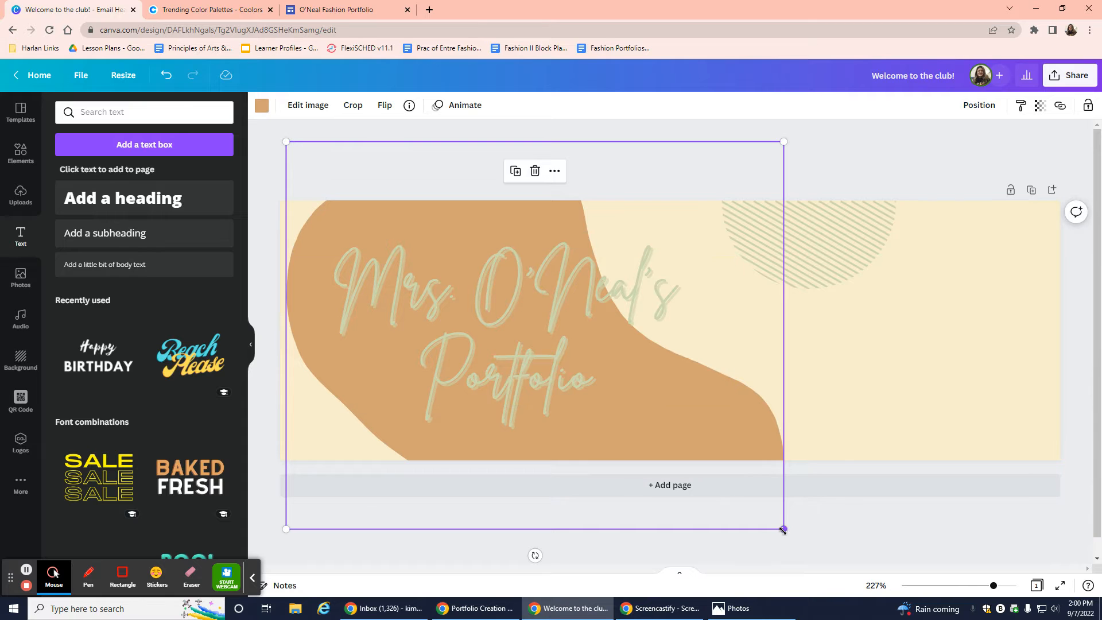
Enlarge the tan shape behind the title and nudge it slightly right and up.
drag(783, 529, 970, 607)
click(704, 393)
click(786, 446)
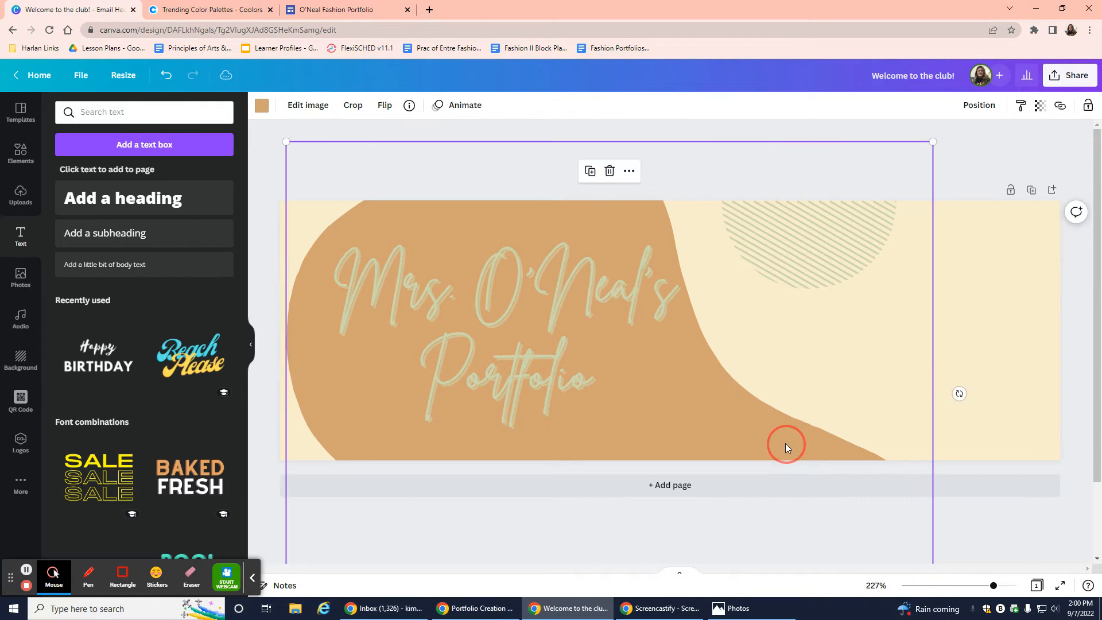
drag(785, 443, 796, 432)
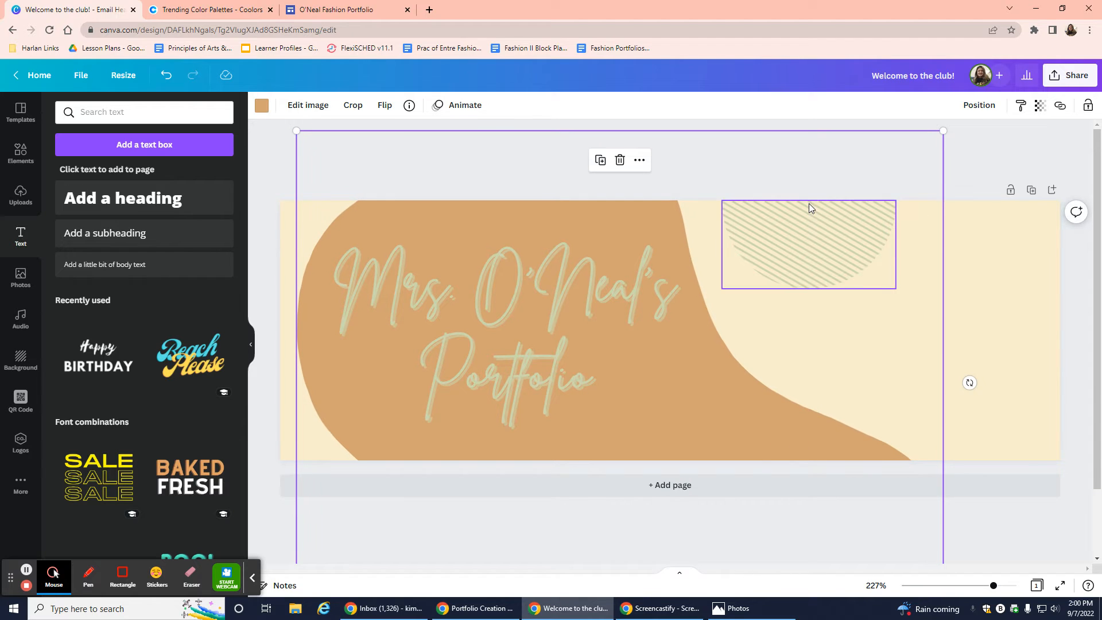
click(999, 164)
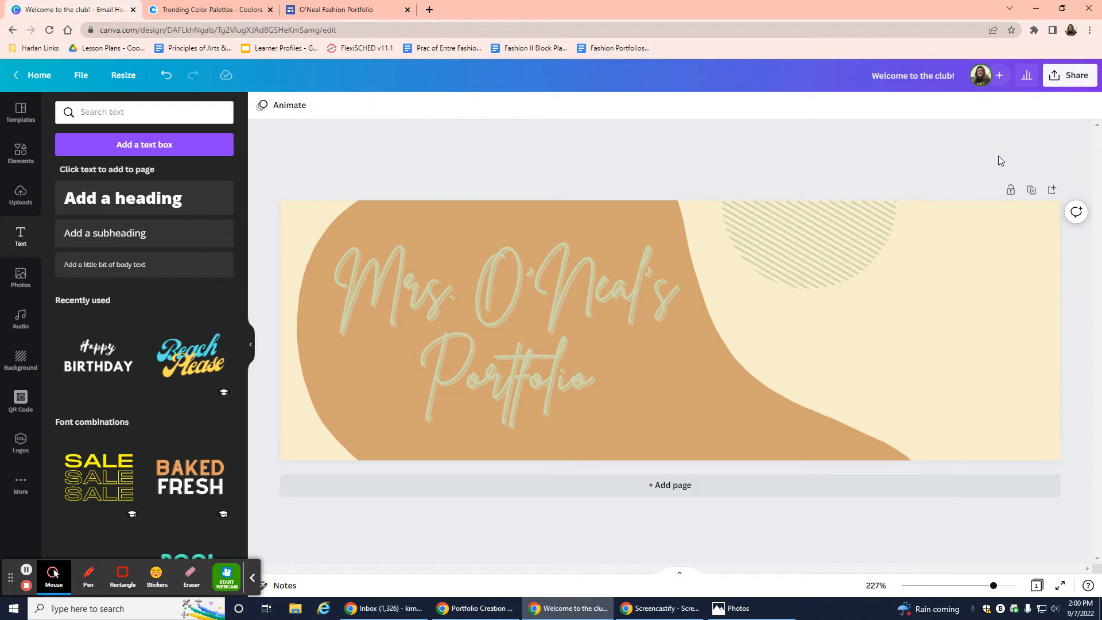
Add the black wavy-lines graphic at lower right and widen it, copying tan D4A373 from Coolors.
click(17, 157)
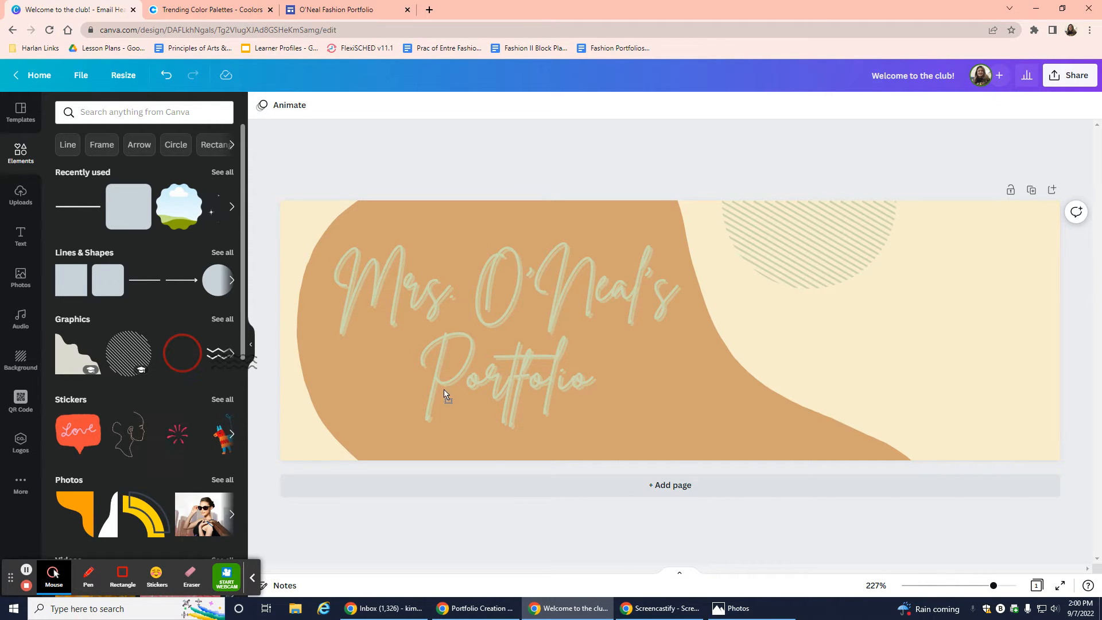
mouse_move(445, 395)
mouse_down()
mouse_move(874, 386)
mouse_move(825, 362)
mouse_move(753, 374)
mouse_move(772, 372)
mouse_up()
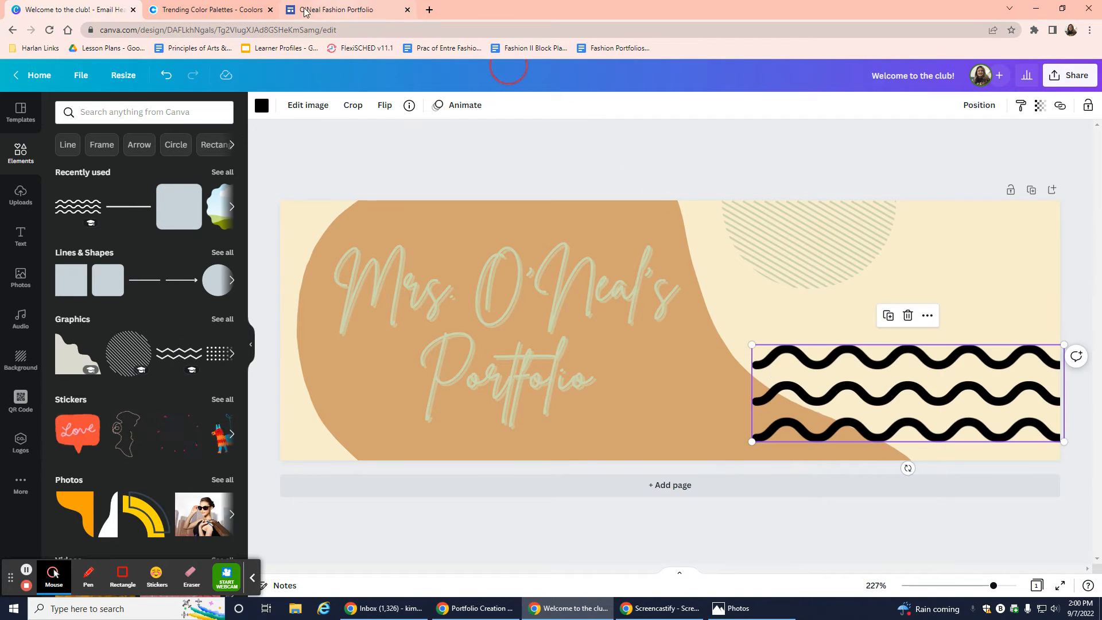
click(234, 13)
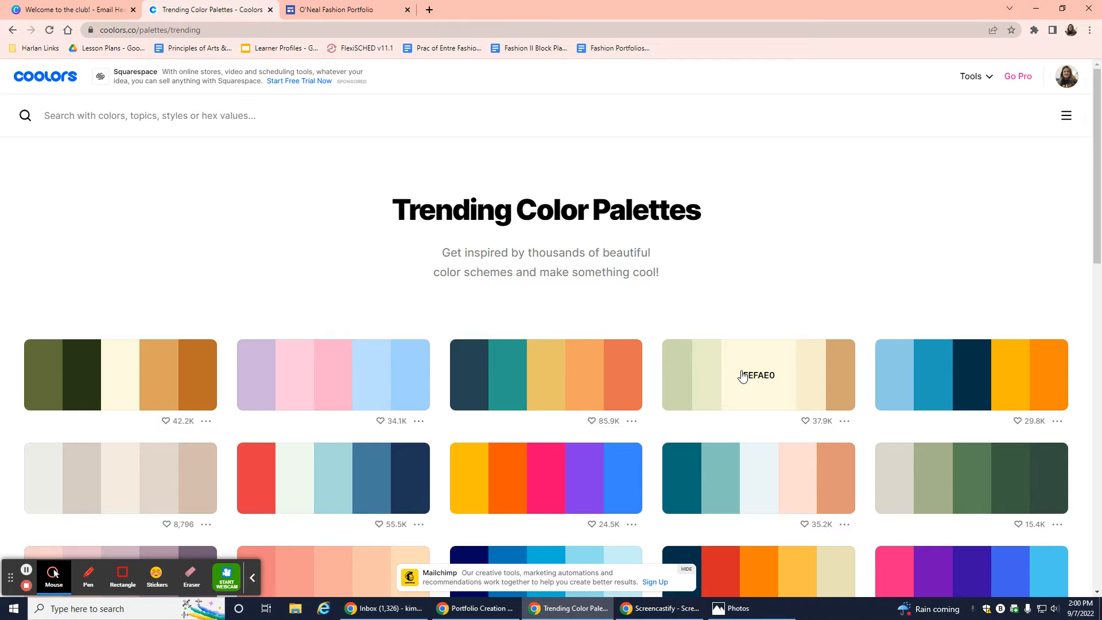
click(841, 373)
click(74, 9)
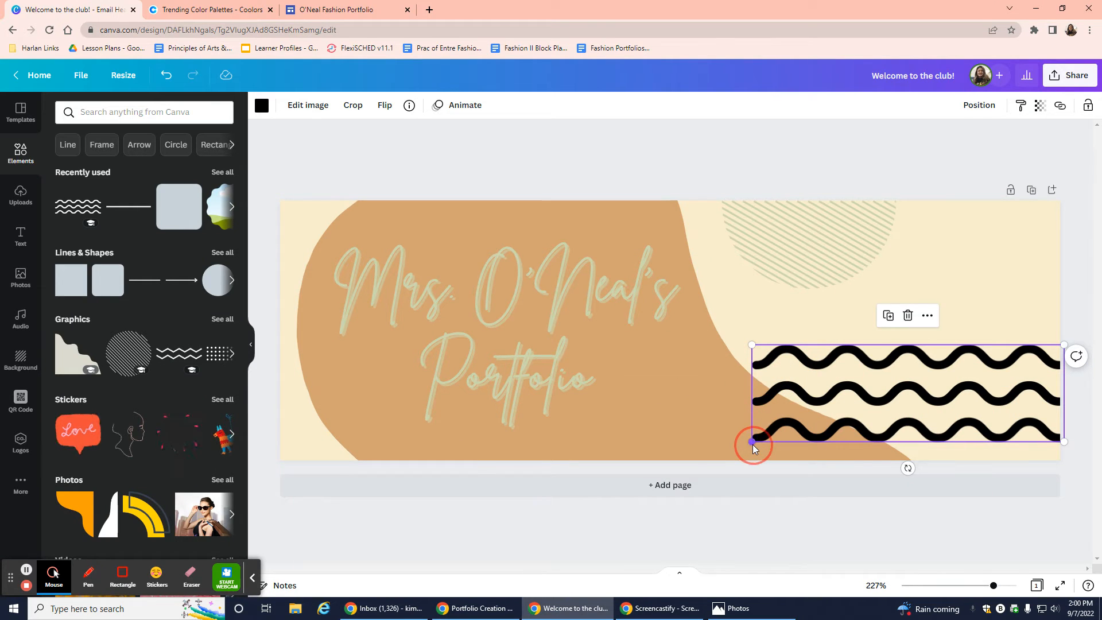
drag(753, 445, 733, 451)
Recolour the wavy lines tan by searching the pasted hex d4a373.
click(262, 106)
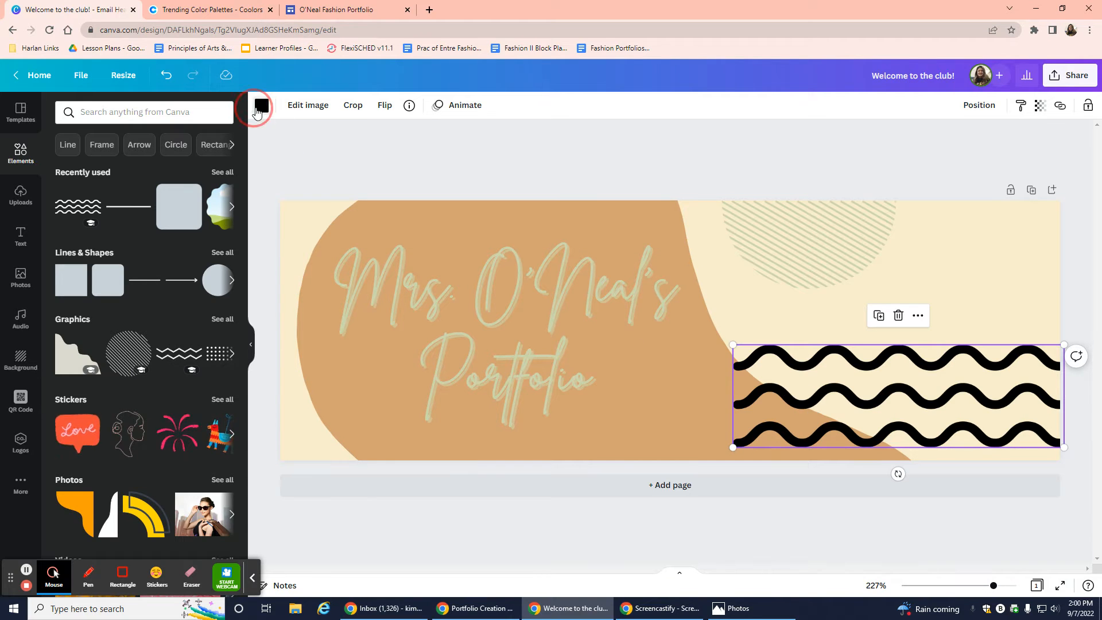
click(219, 113)
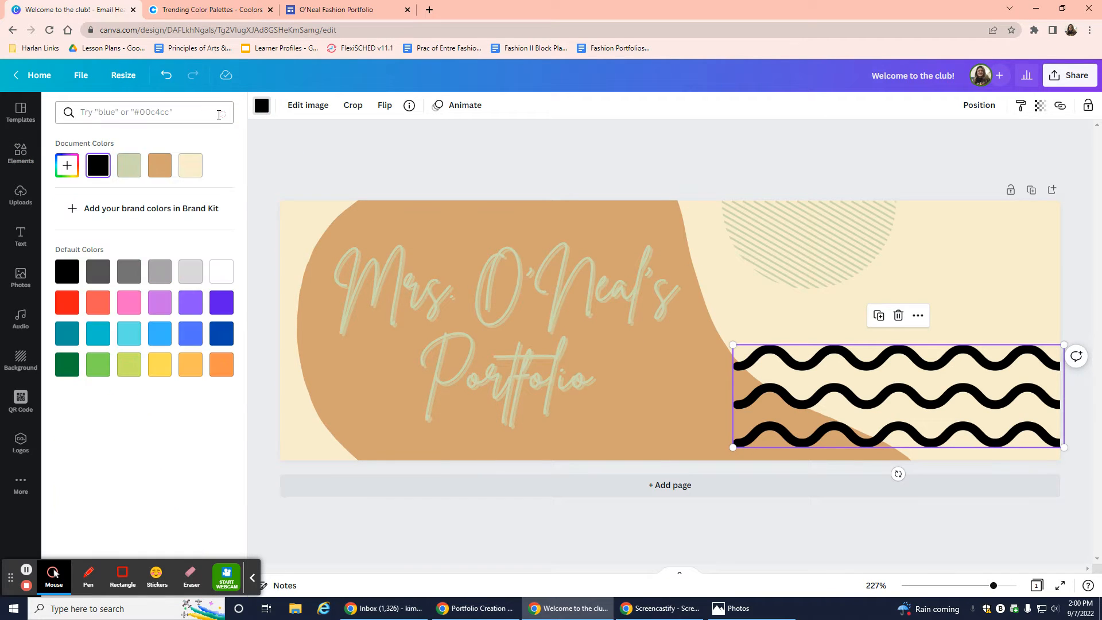
click(167, 120)
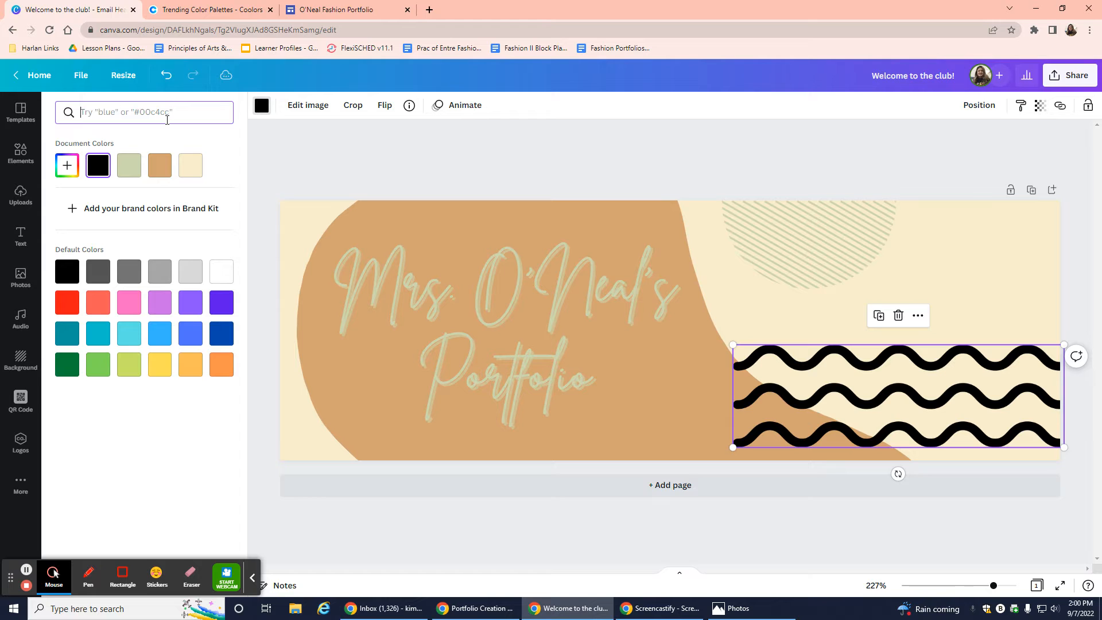
key(ctrl+v)
click(68, 166)
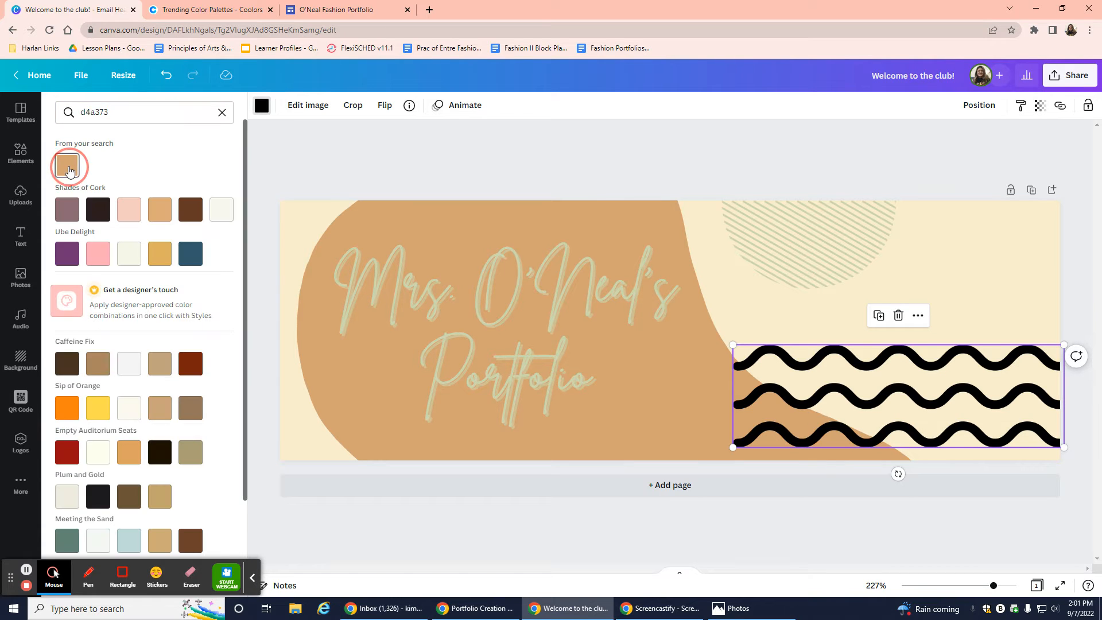
Enlarge the striped half-circle, move it up to the top edge, and lower the title slightly.
click(1089, 286)
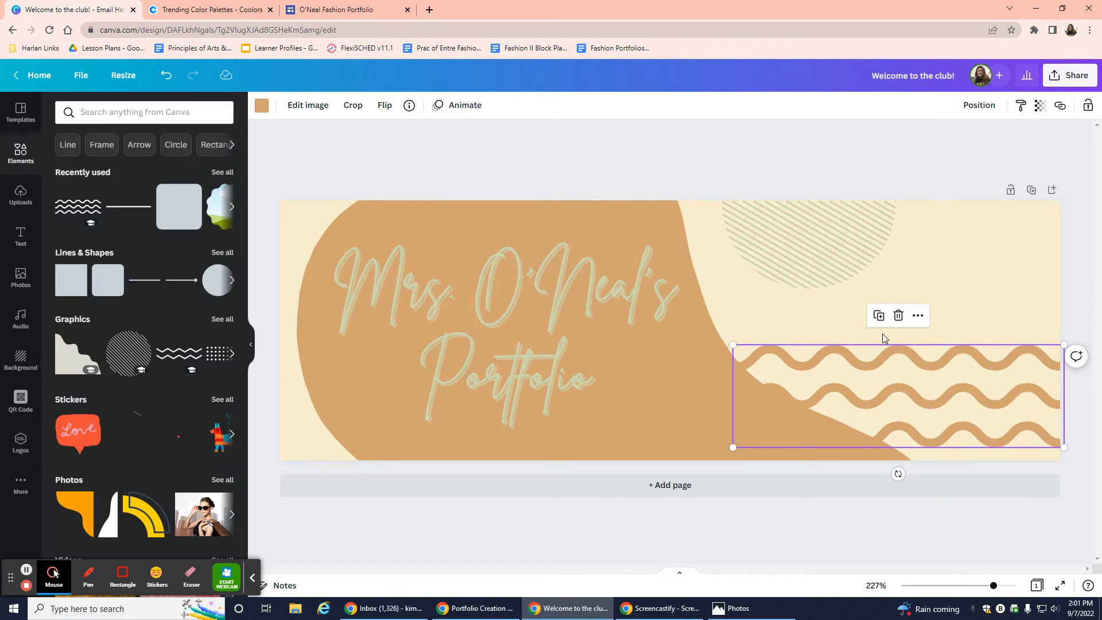
drag(839, 254, 883, 257)
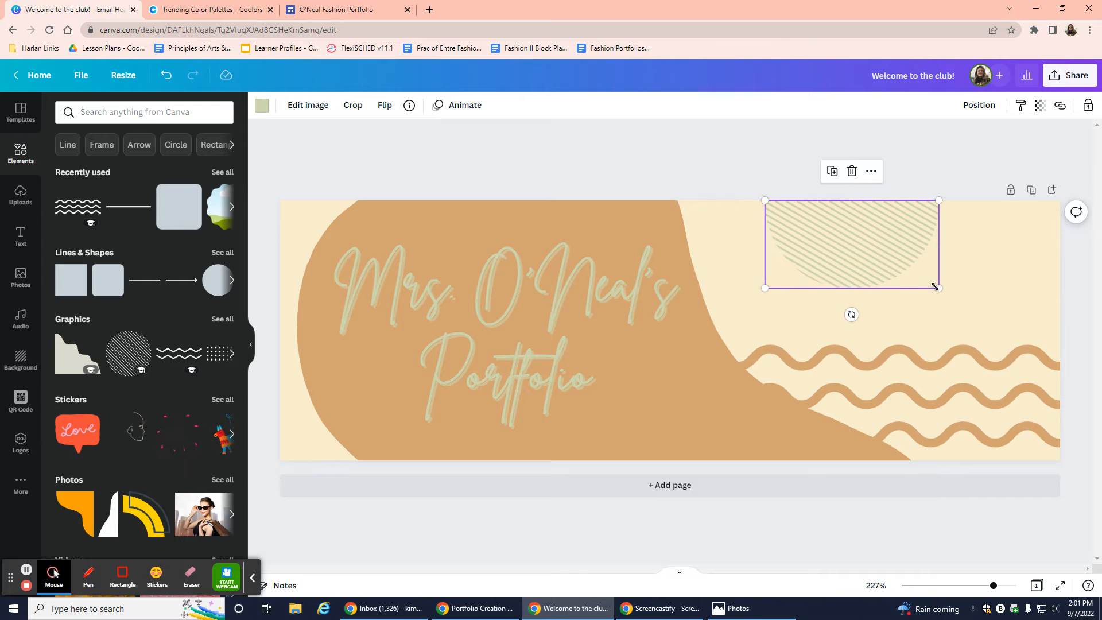
drag(940, 288, 987, 316)
drag(915, 271, 742, 235)
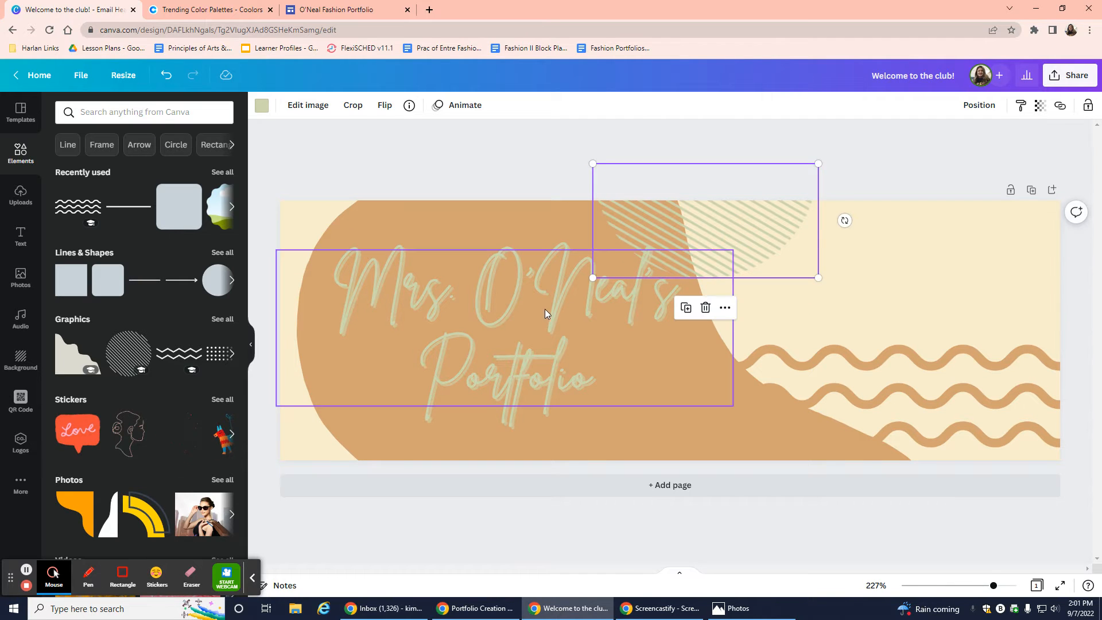
drag(546, 312, 536, 337)
click(542, 173)
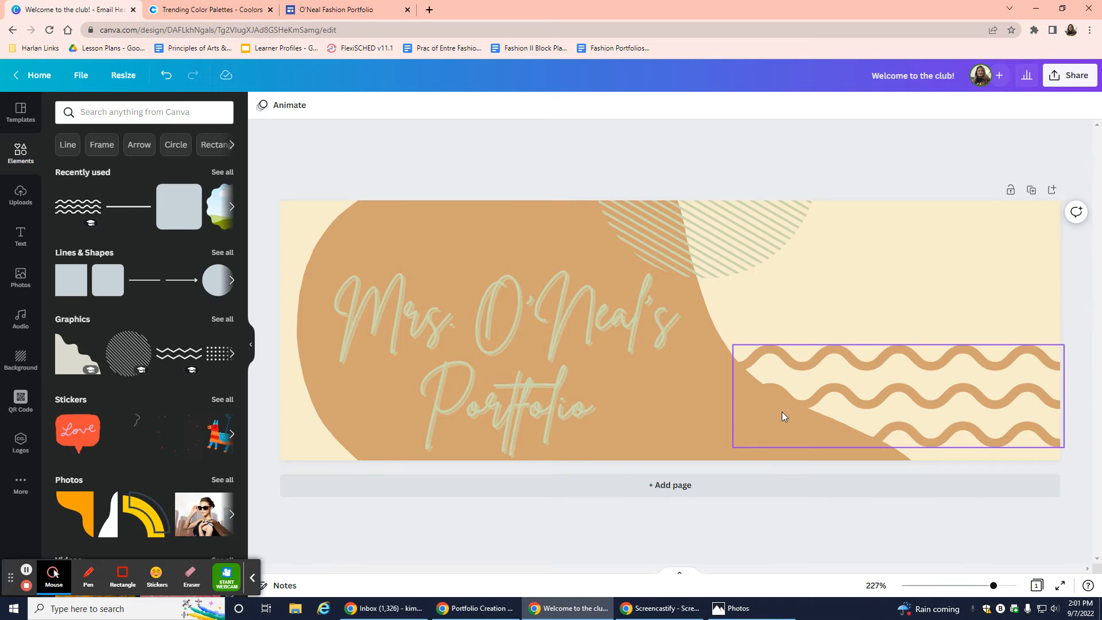
click(630, 333)
drag(630, 332, 634, 325)
Download the banner as the PNG file 'Welcome to the club!.png'.
click(931, 152)
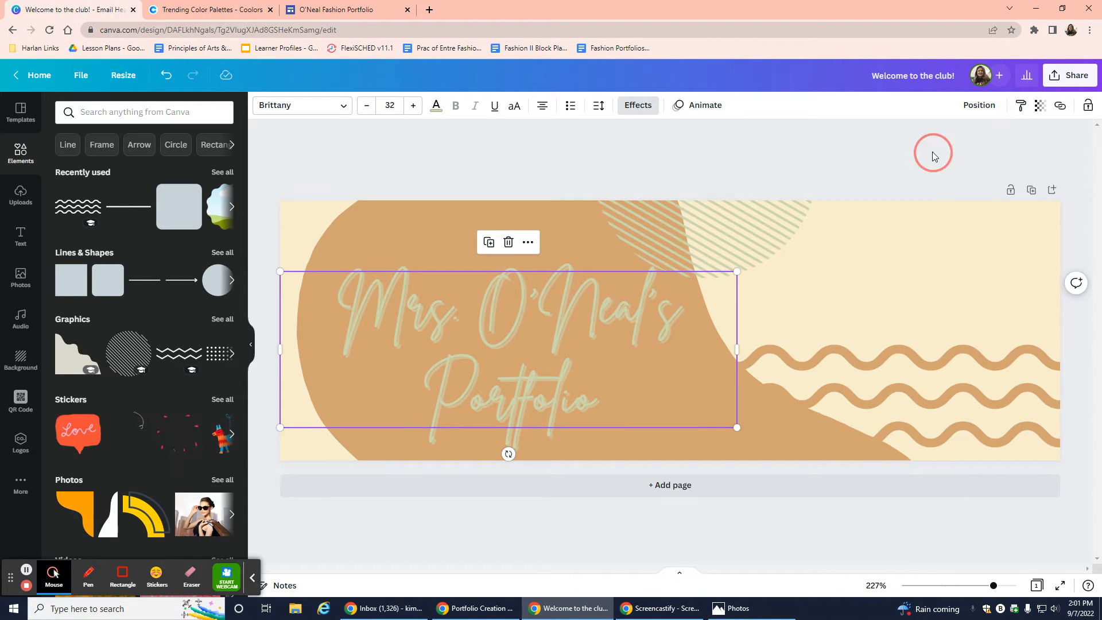
click(1065, 83)
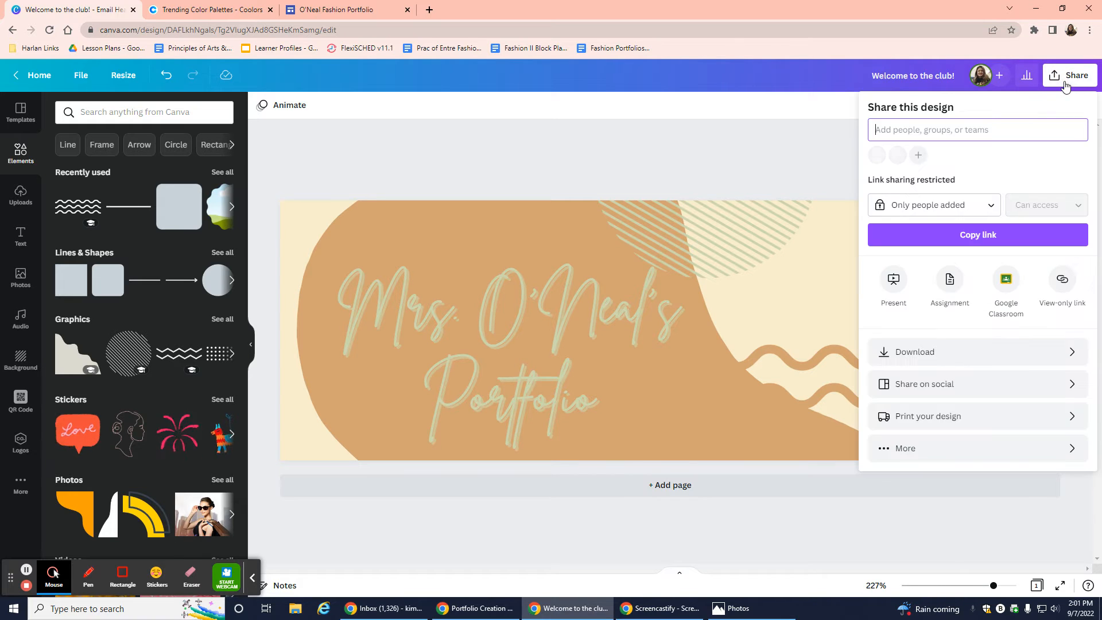
click(955, 356)
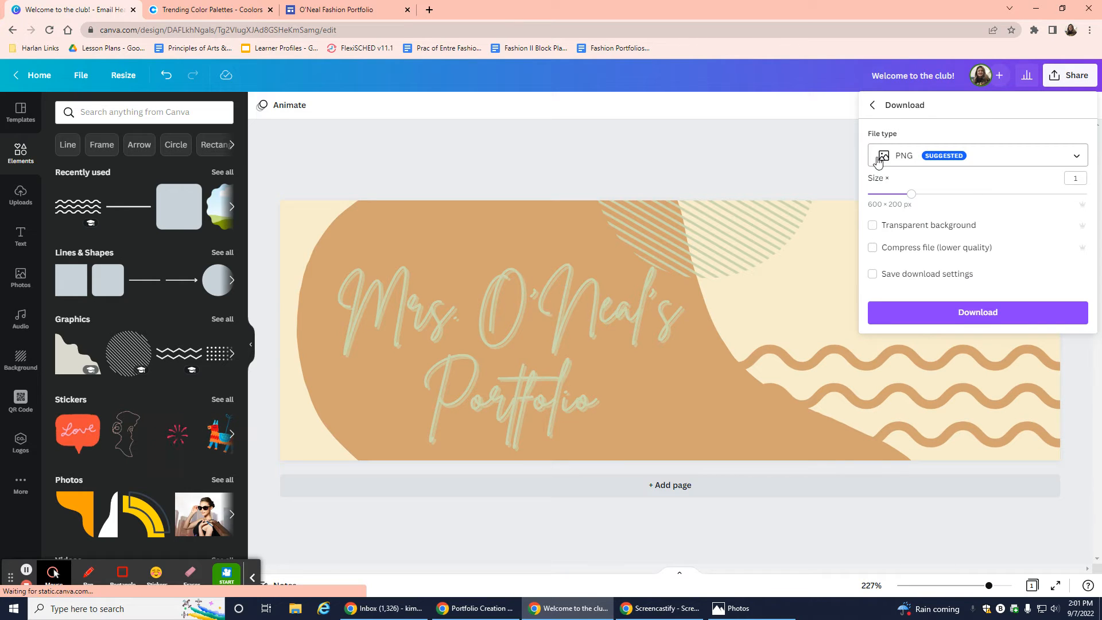
click(942, 313)
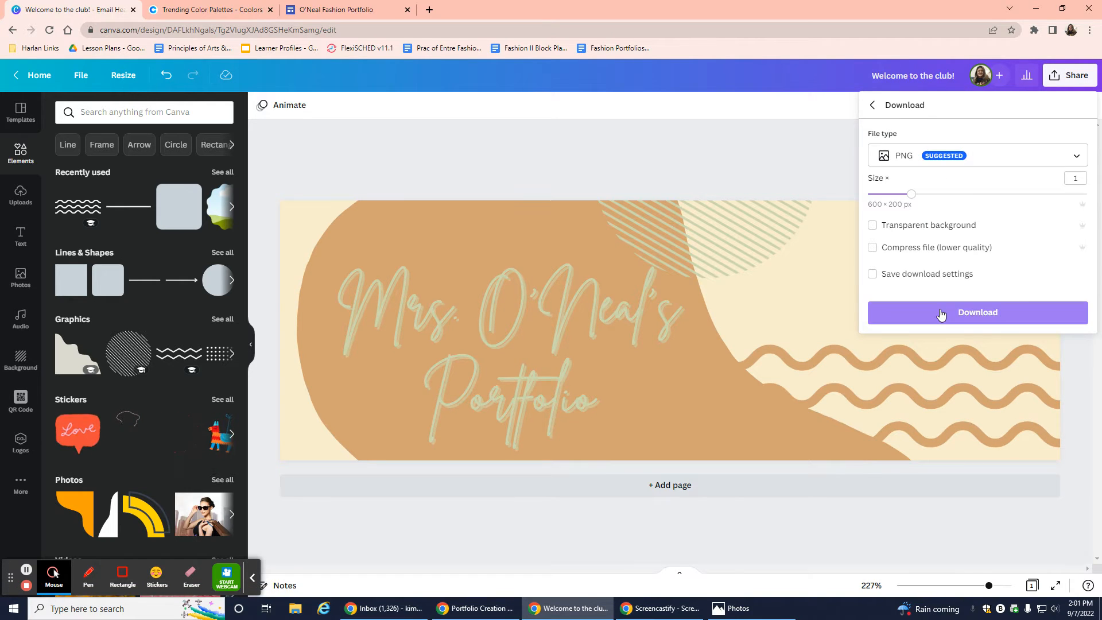
click(942, 313)
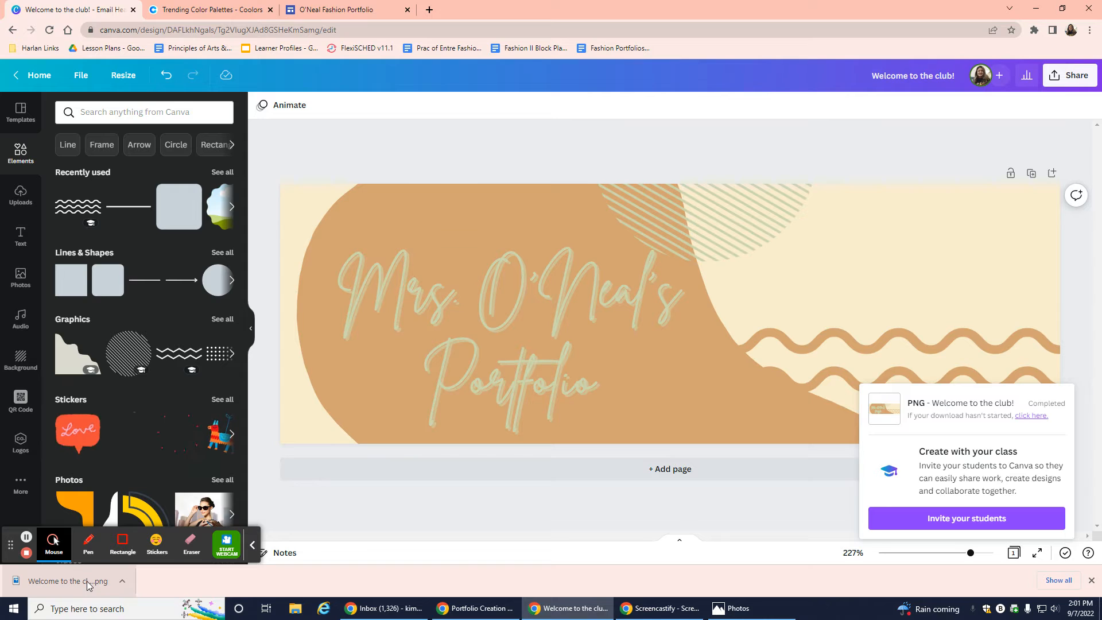
Upload 'Welcome to the club!.png' from Downloads as the page's new header image.
click(370, 14)
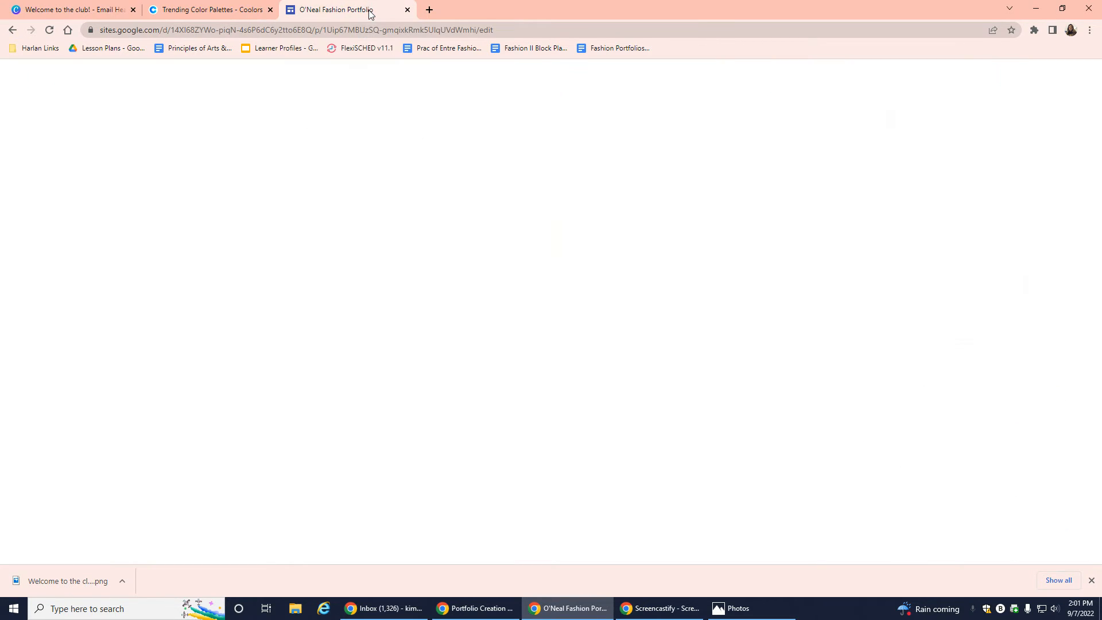
click(174, 281)
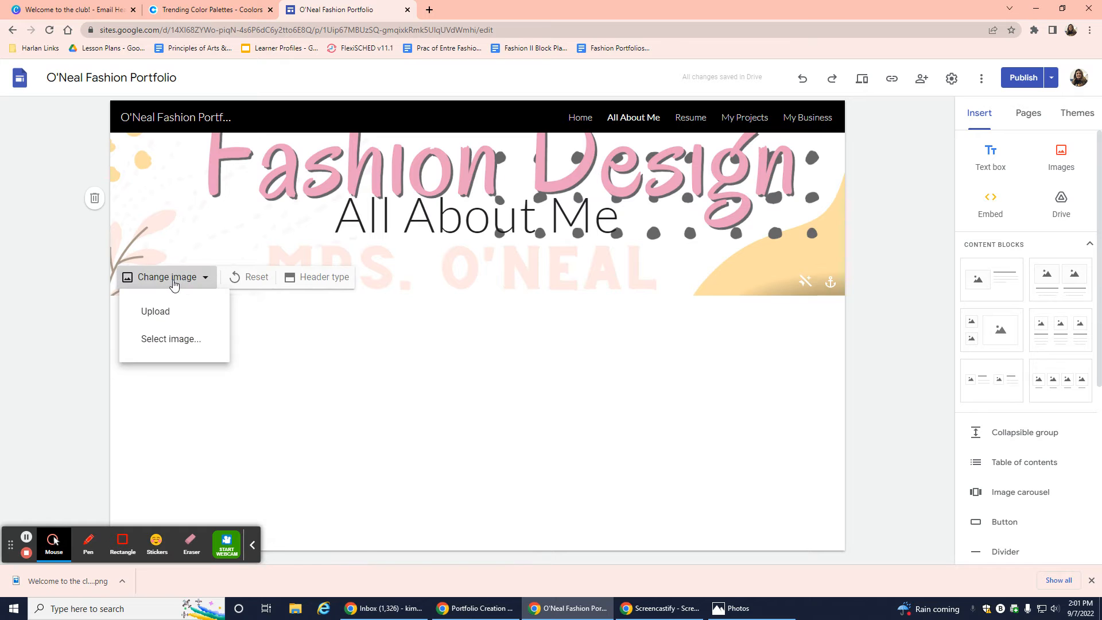
click(172, 314)
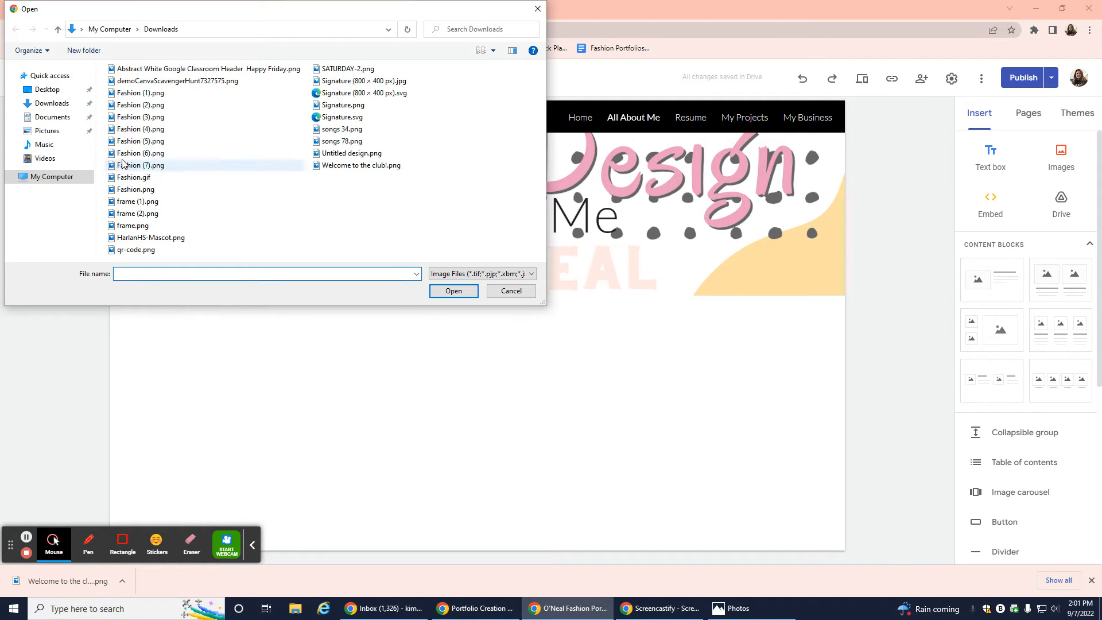
click(52, 104)
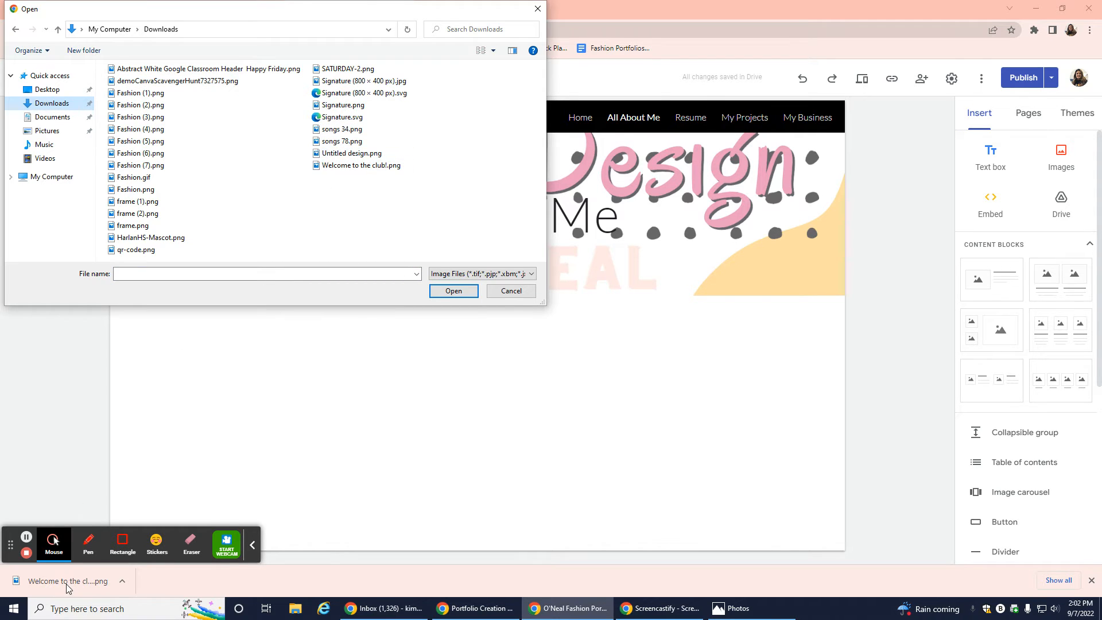
click(383, 166)
click(468, 293)
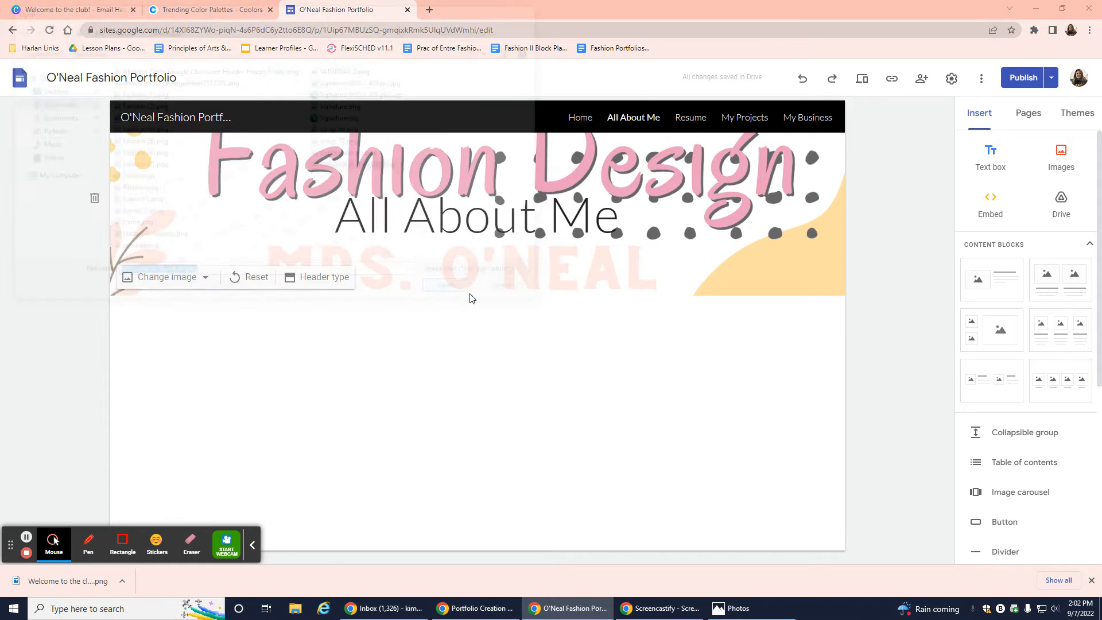
Move the All About Me title out of the header and delete it.
click(456, 211)
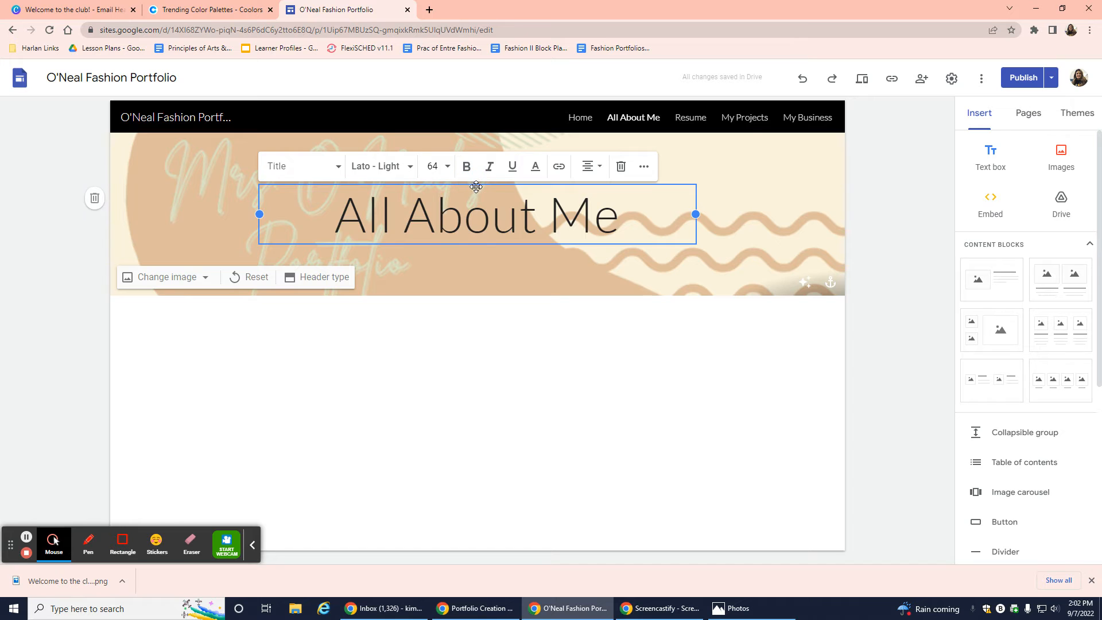
drag(476, 186, 477, 188)
click(472, 328)
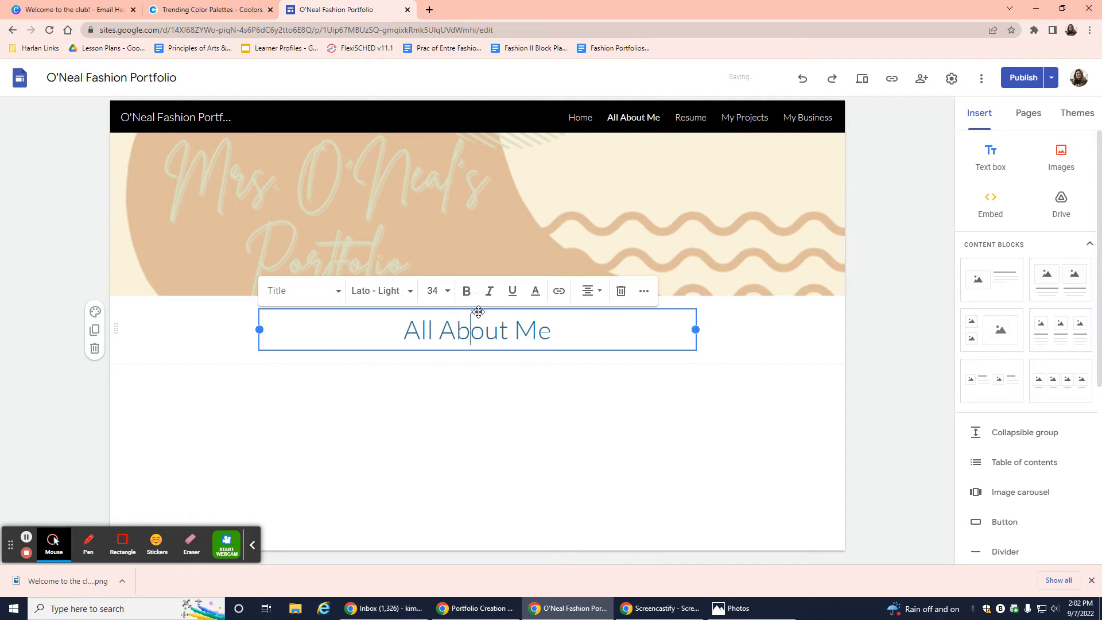
click(621, 290)
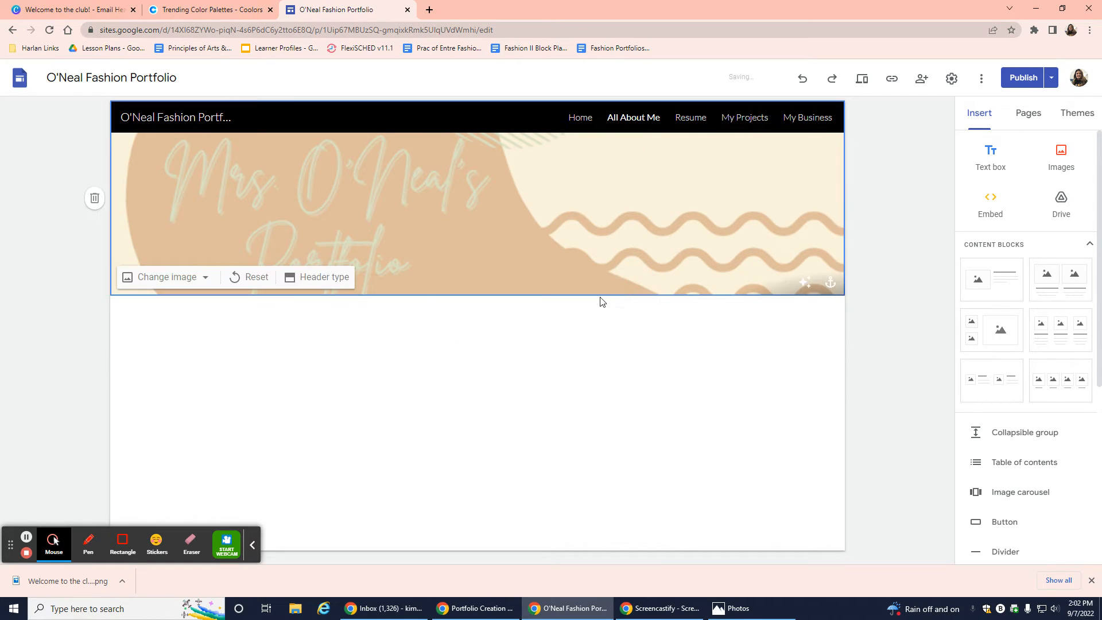
Try the header types, keep the standard Banner, and turn off Adjust for readability.
click(310, 276)
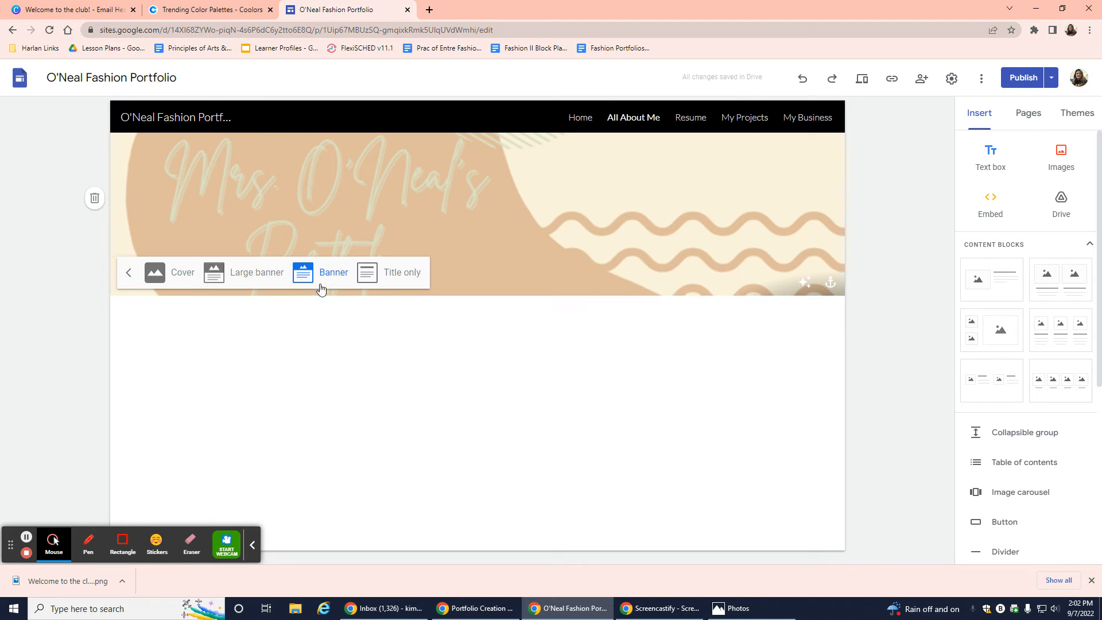
click(239, 278)
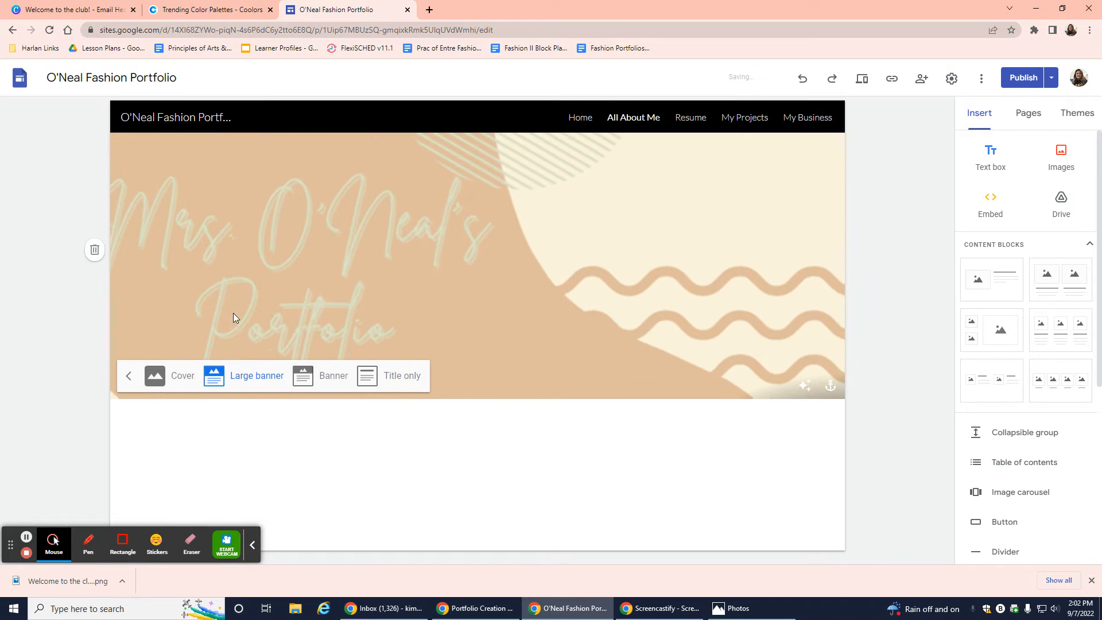
click(155, 378)
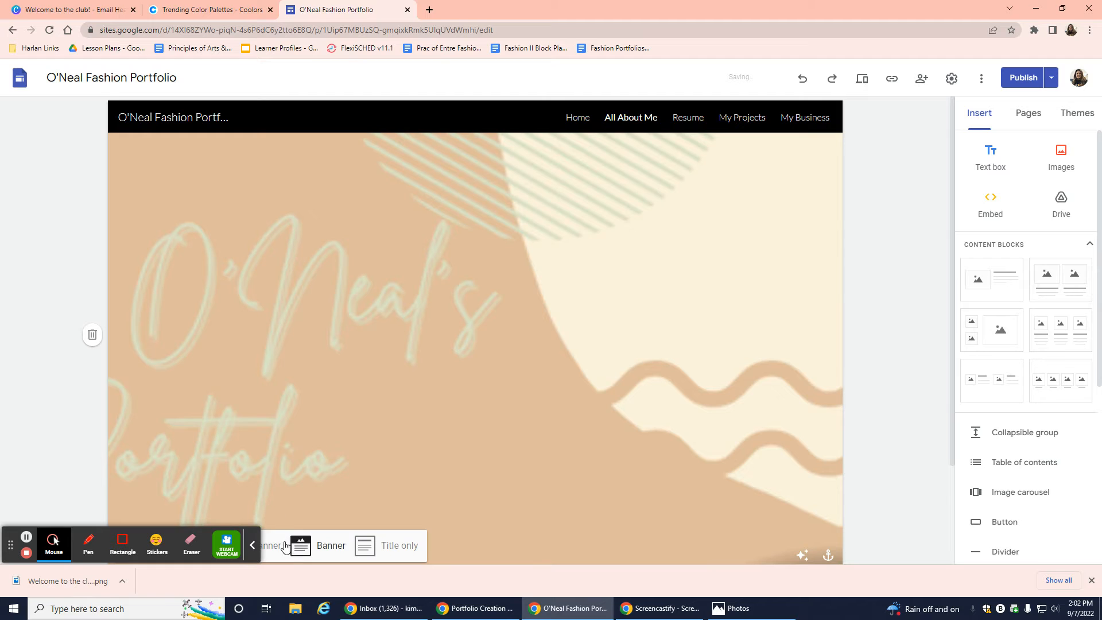
click(285, 545)
click(328, 378)
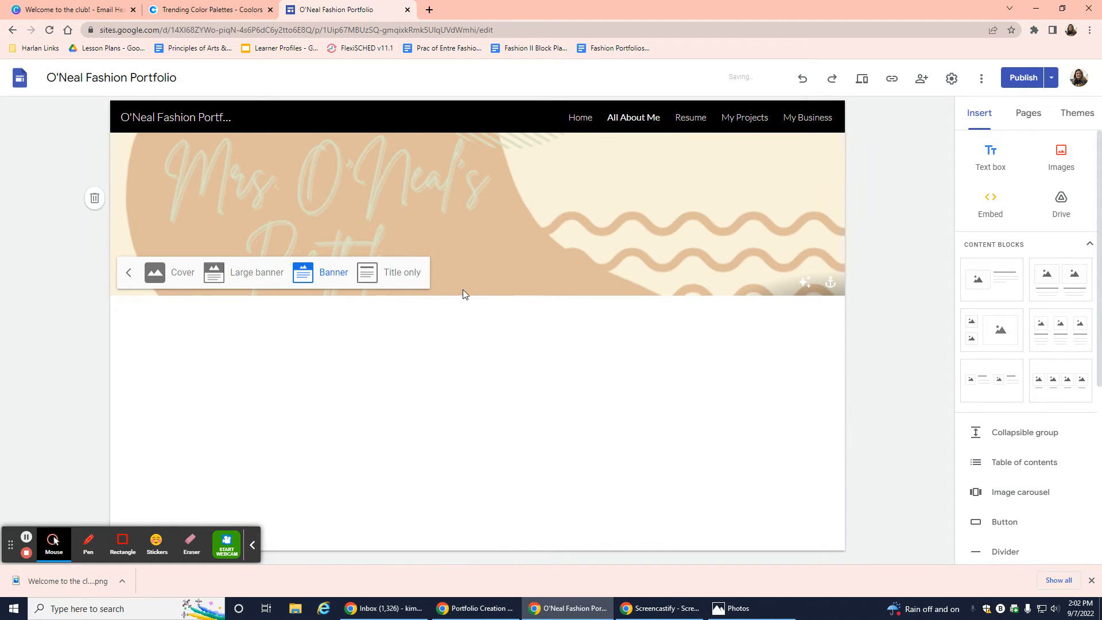
click(481, 356)
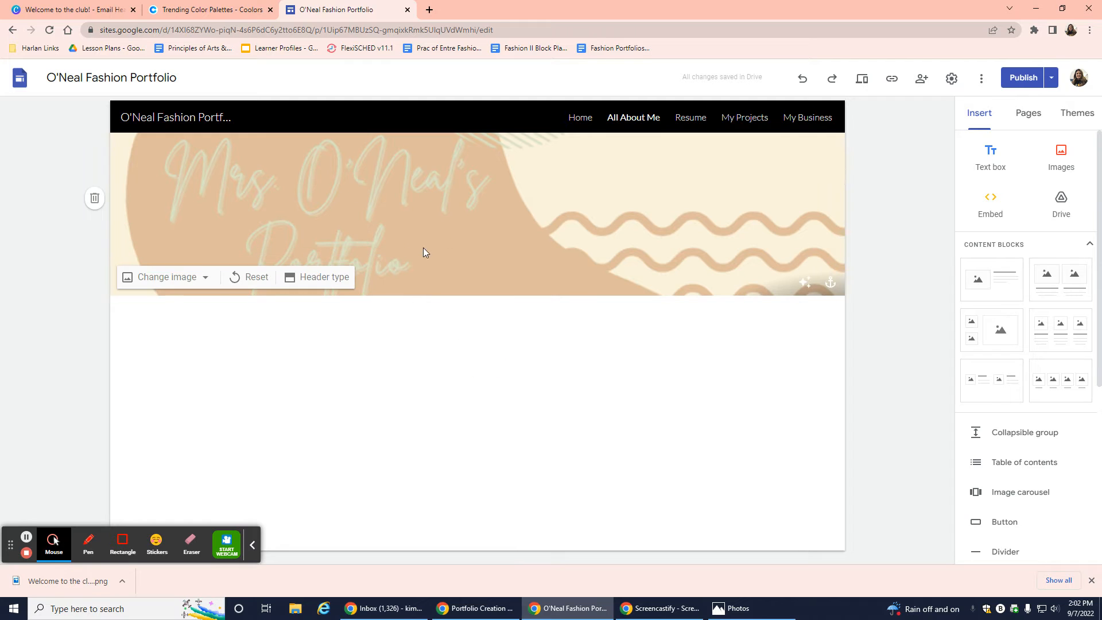
click(805, 285)
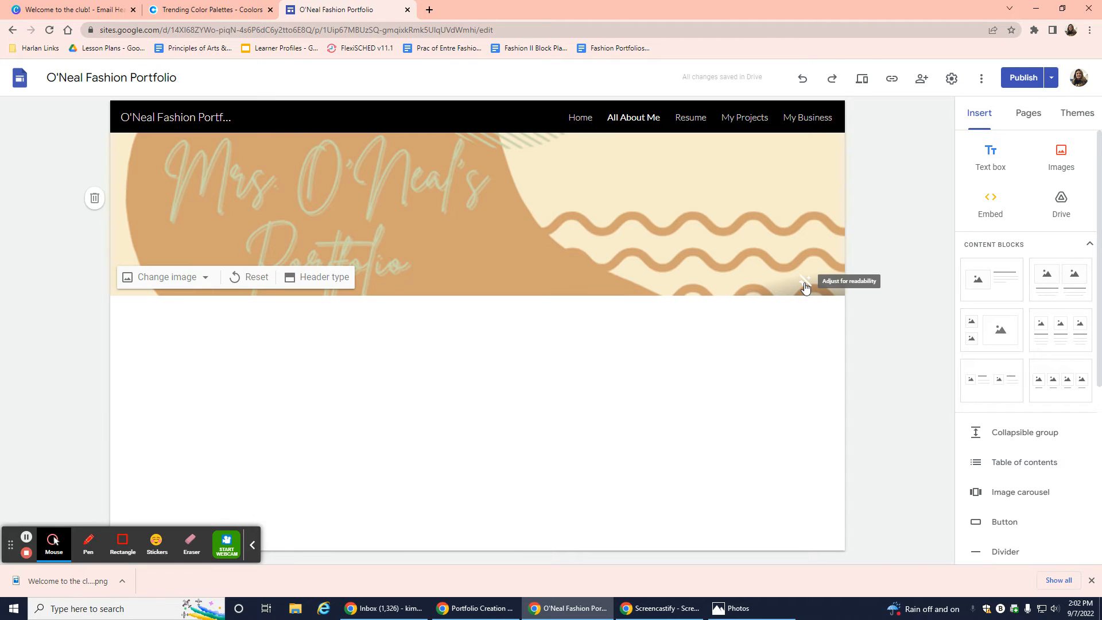
click(58, 10)
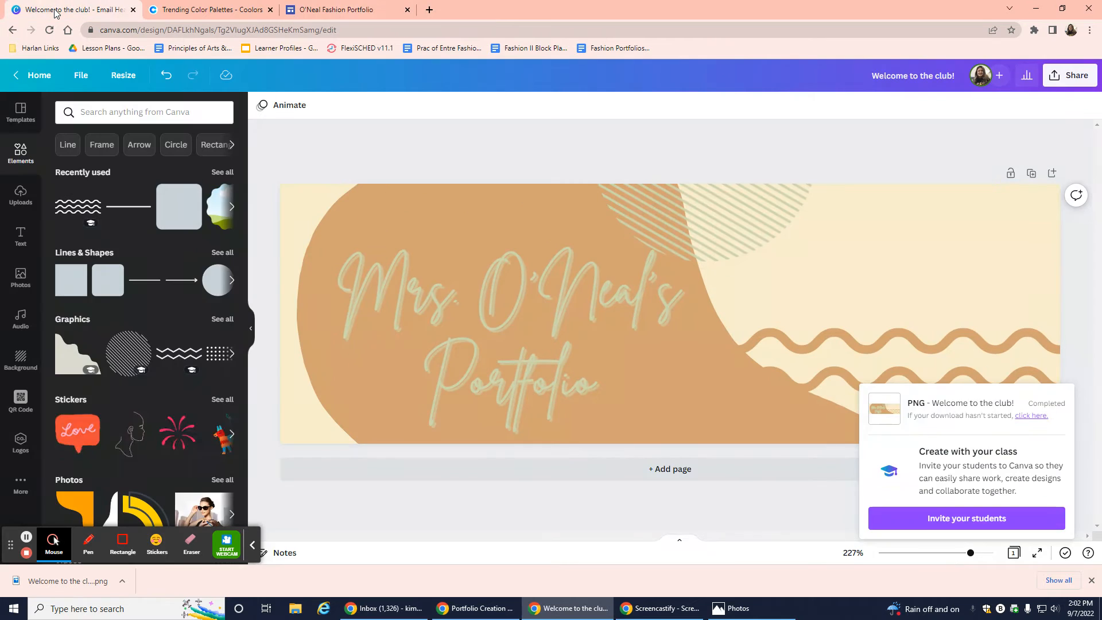
Back in Google Sites, browse the Themes list (Simple, Aristotle, Diplomat, Vision, Level).
click(293, 10)
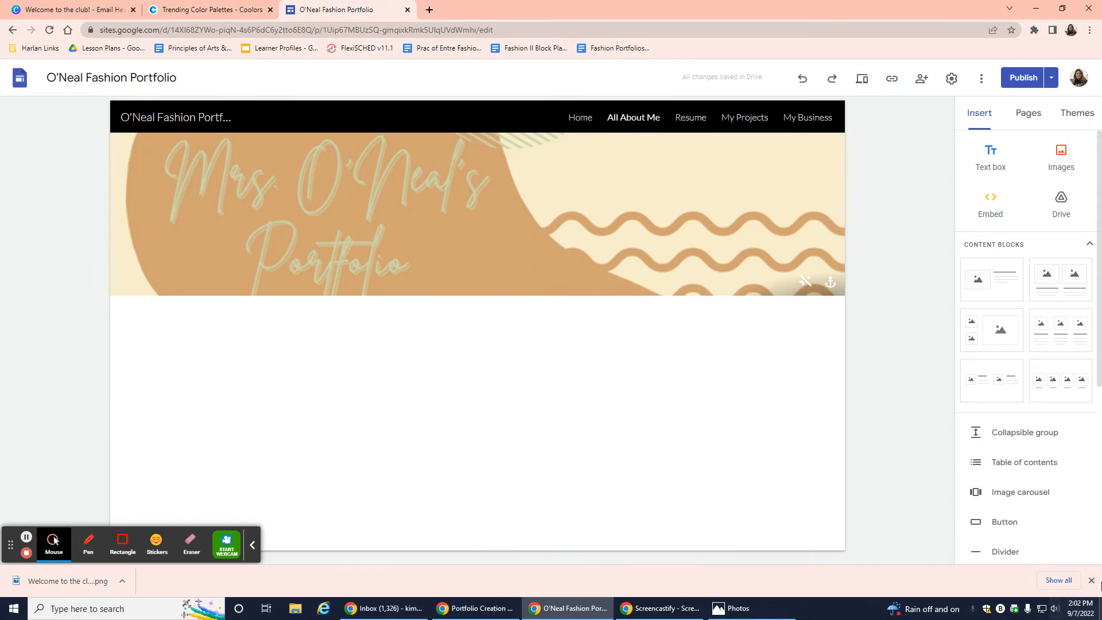
click(1078, 115)
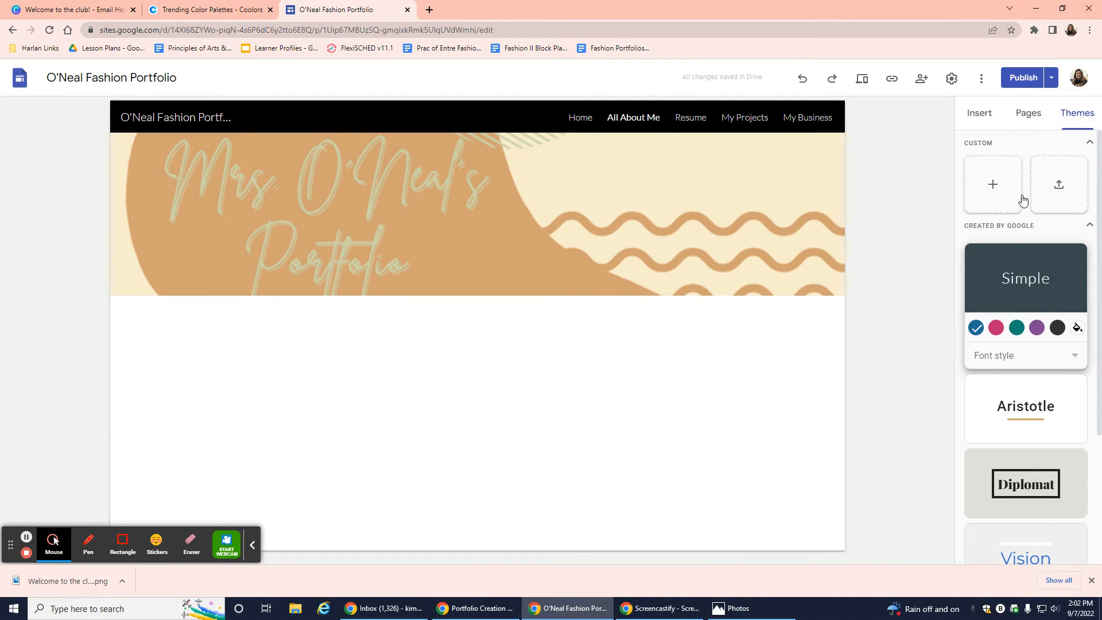
scroll(1059, 466, down, 2)
scroll(1059, 466, down, 1)
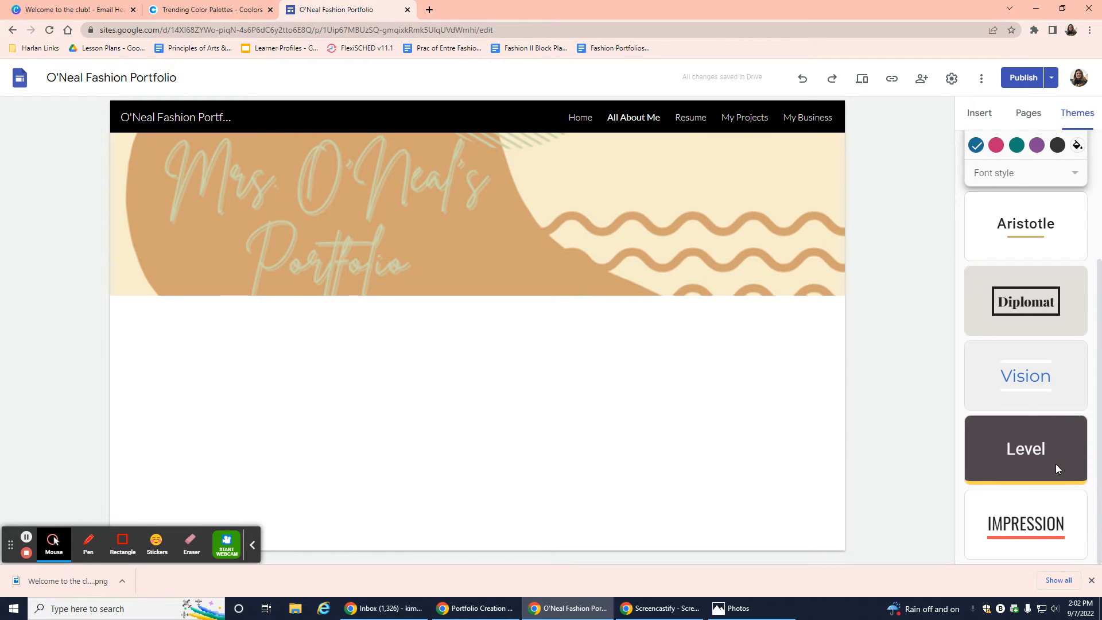
scroll(1056, 464, up, 3)
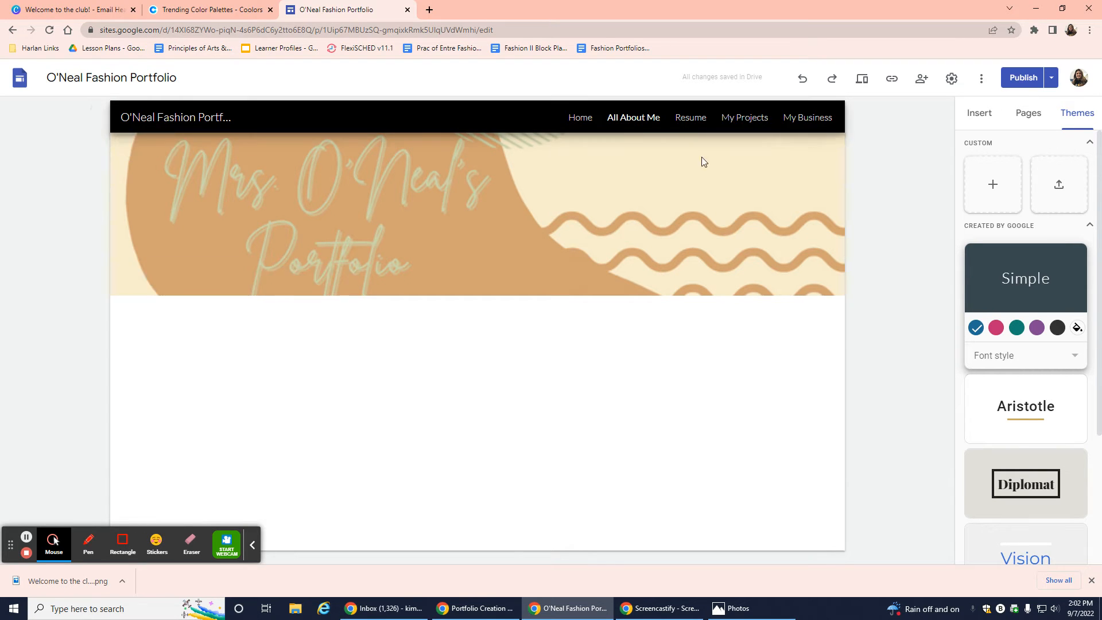
Return to the Google Sites start page and open the student's Fashion Portfolio site from Recent sites.
click(12, 30)
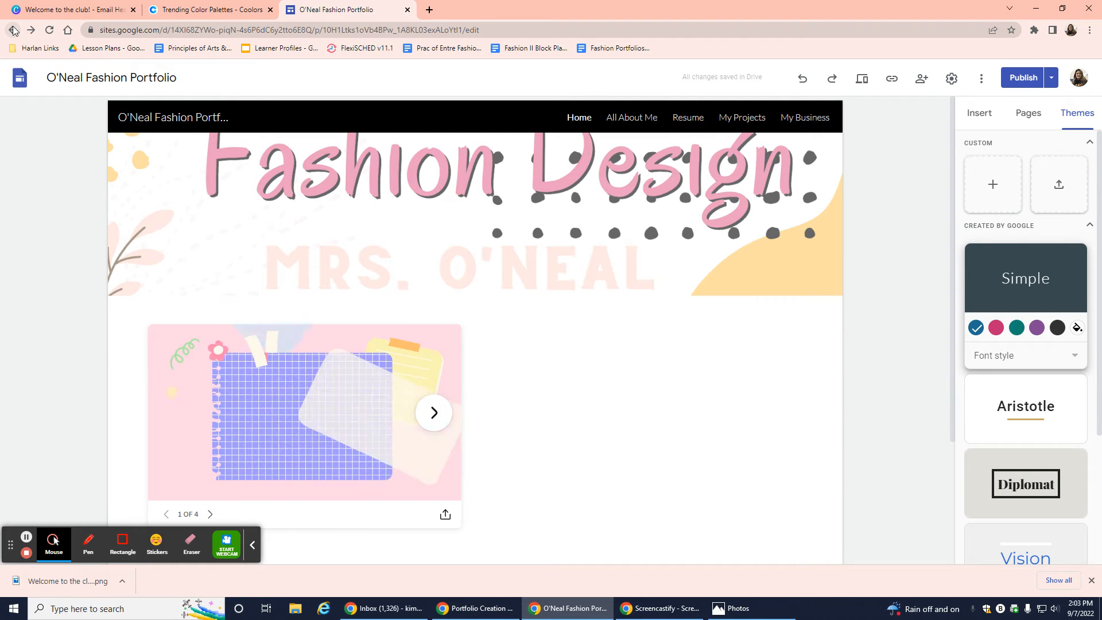
click(13, 30)
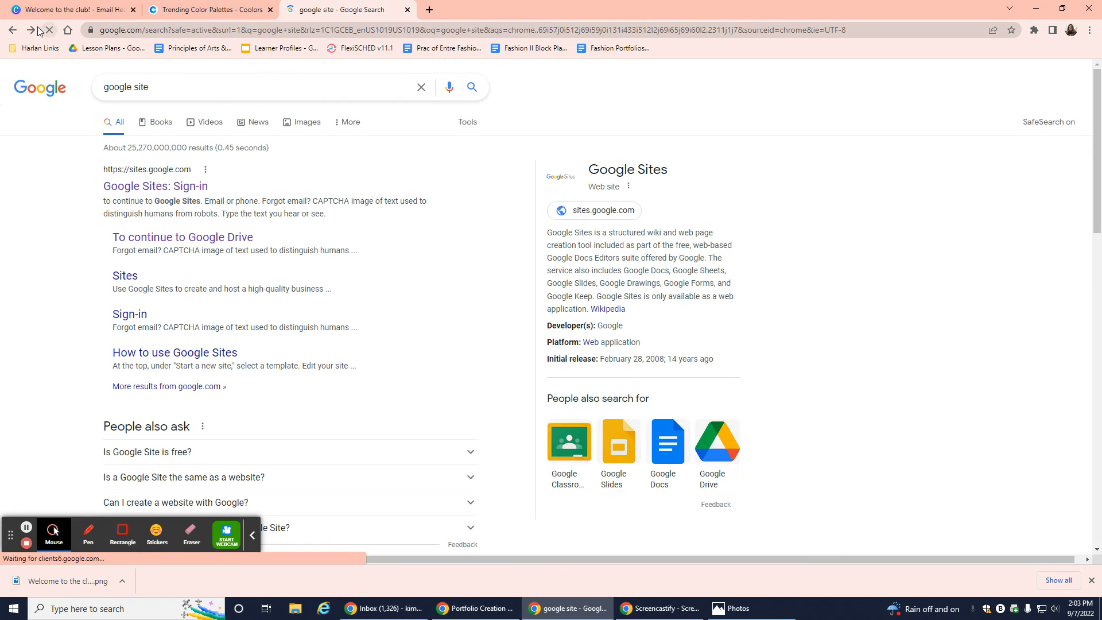
click(33, 30)
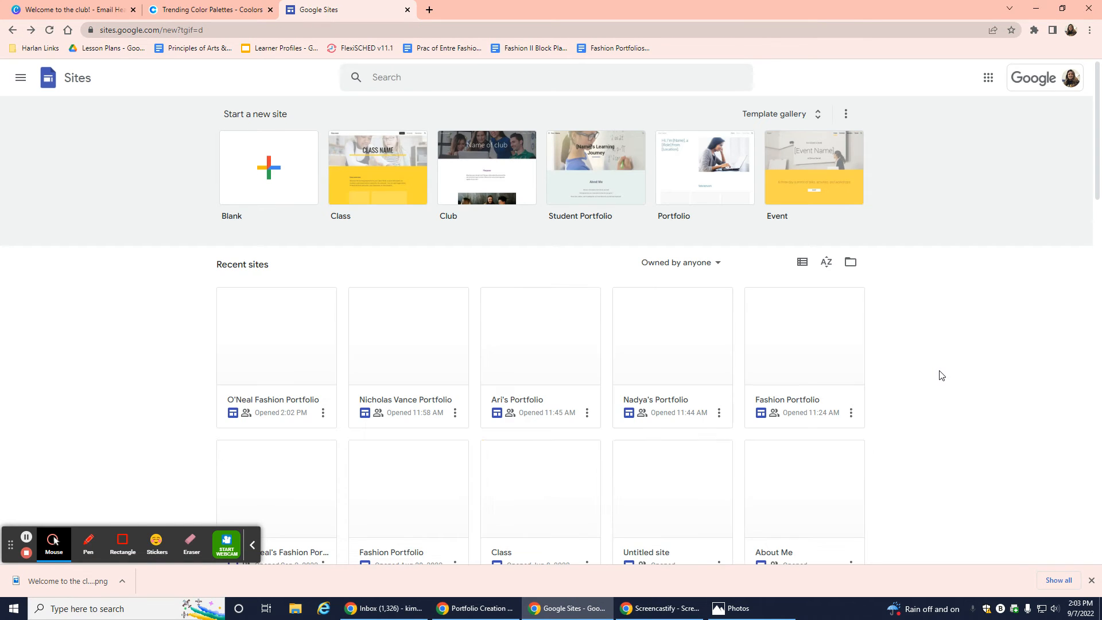
scroll(942, 373, down, 6)
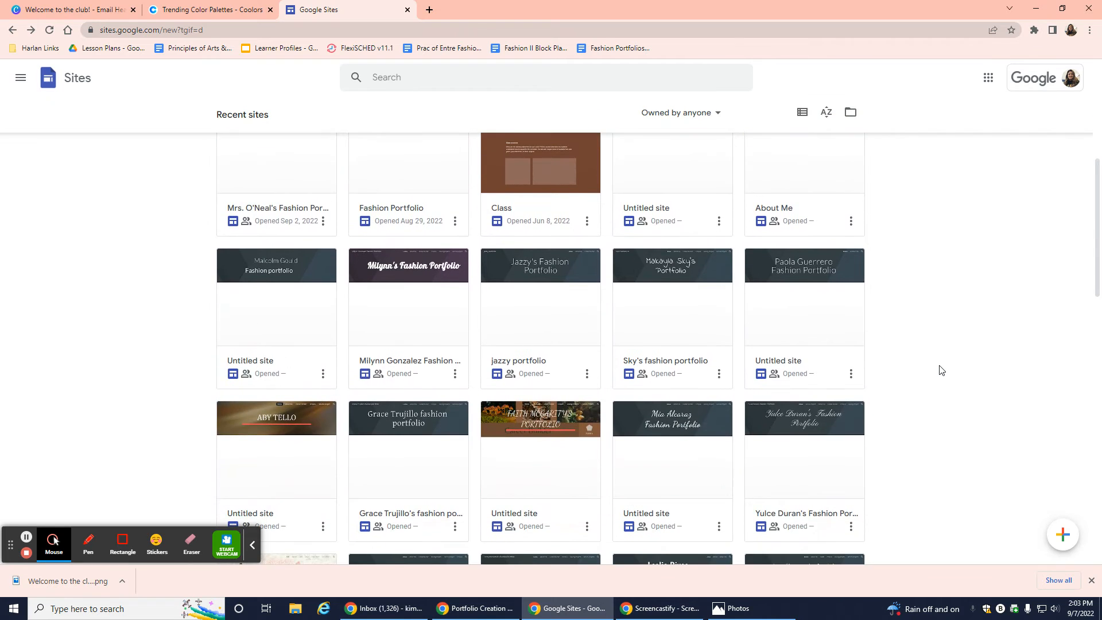
scroll(942, 371, down, 4)
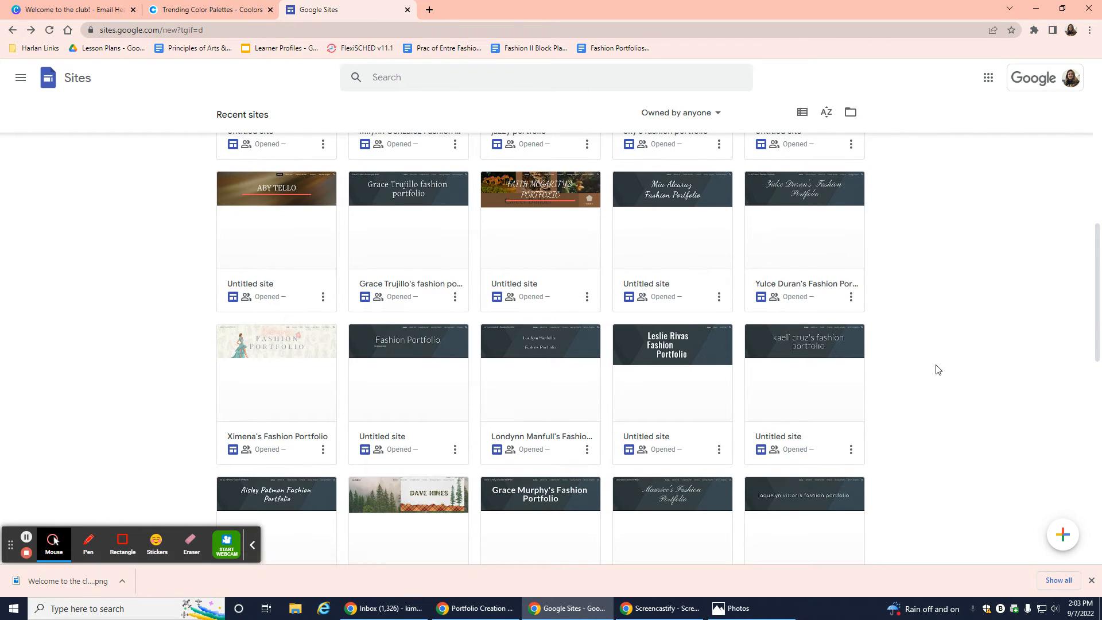
scroll(939, 370, down, 2)
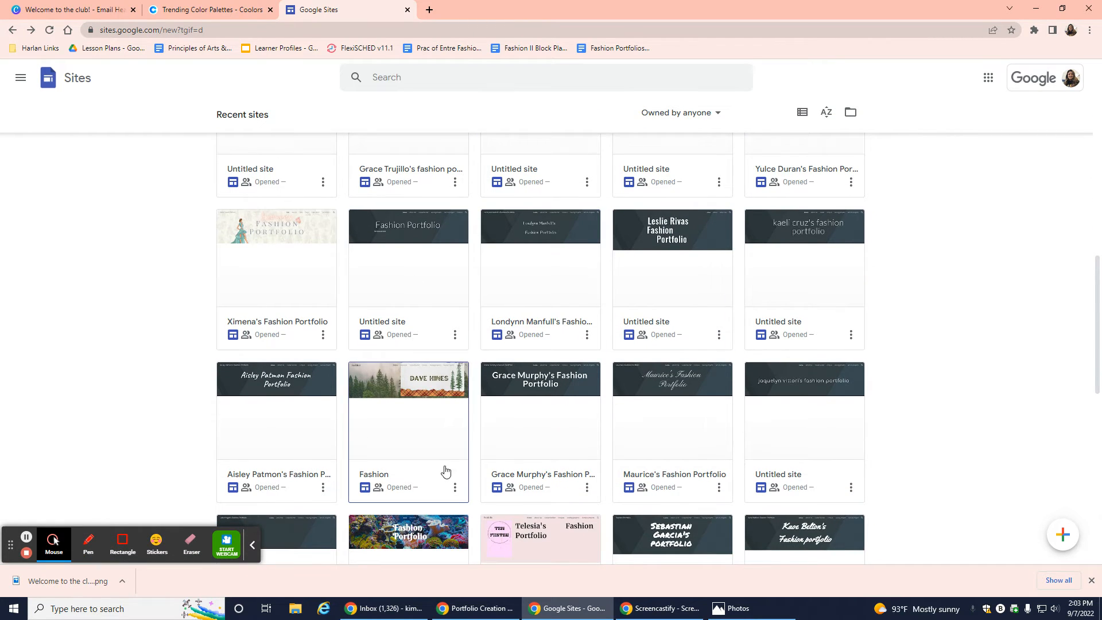
scroll(844, 347, down, 1)
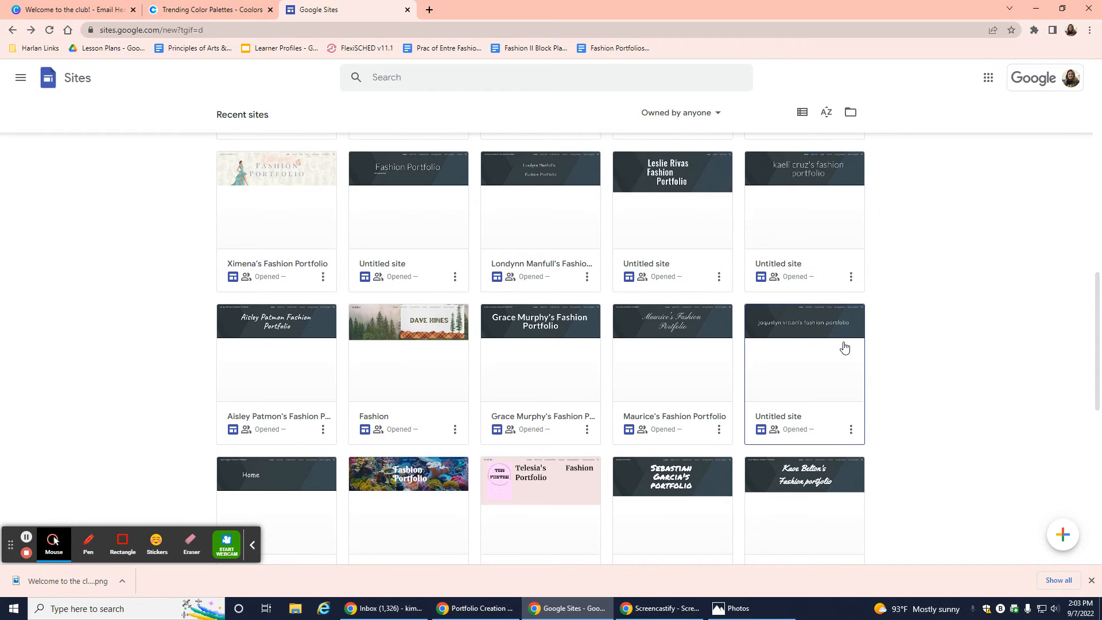
scroll(845, 348, down, 4)
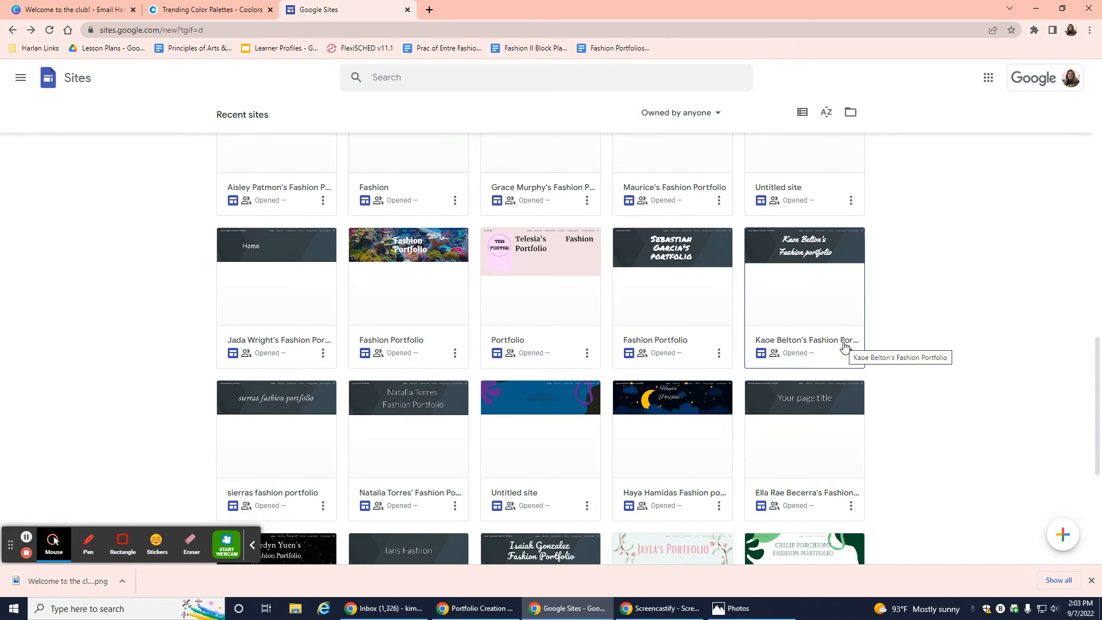
scroll(844, 347, down, 2)
scroll(450, 315, up, 5)
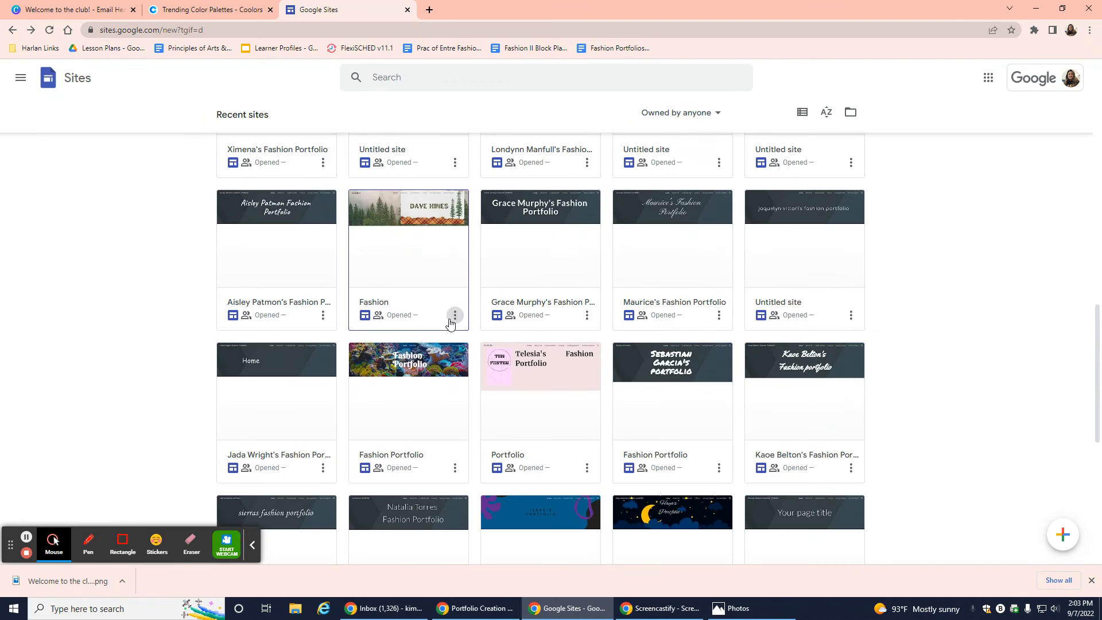
click(291, 227)
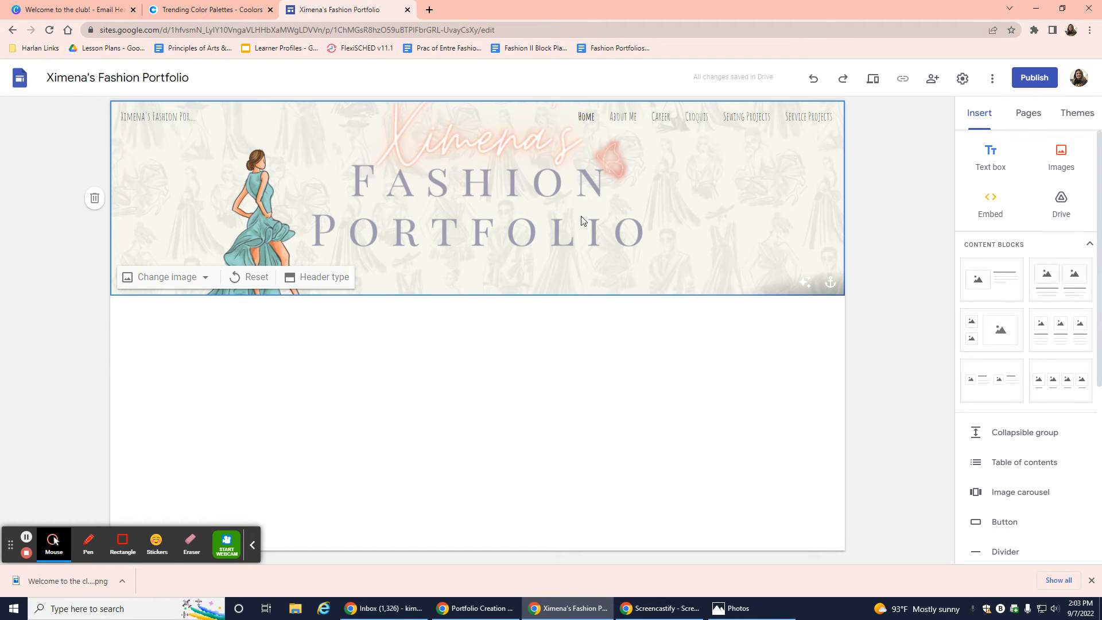
Visit the About Me, Career, Croquis, Sewing Projects and Service Projects pages, then preview the site.
click(626, 121)
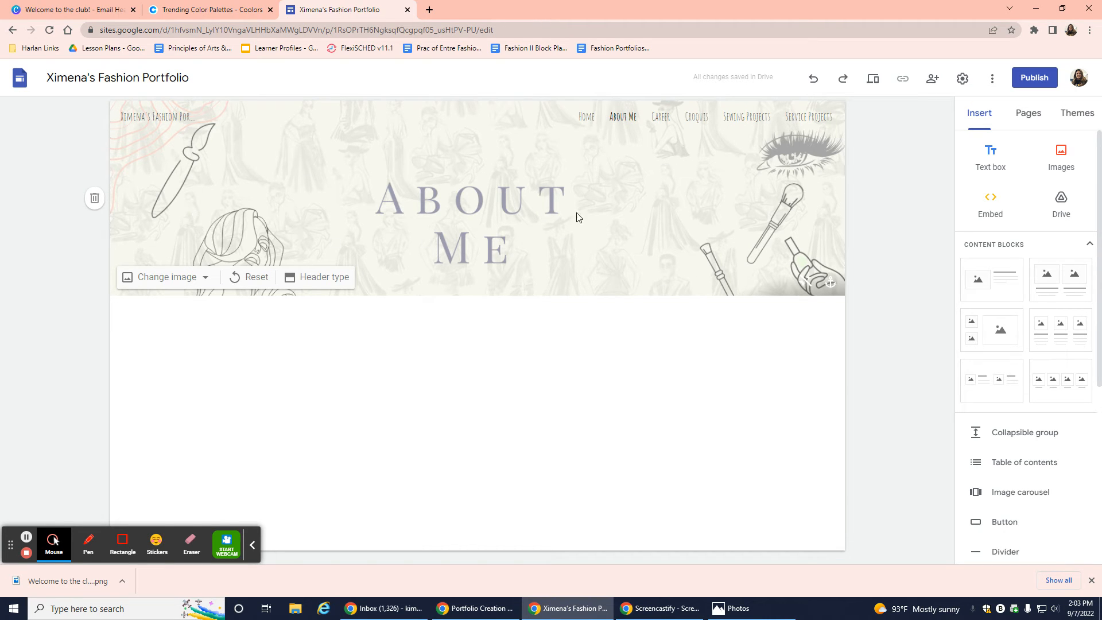
click(658, 117)
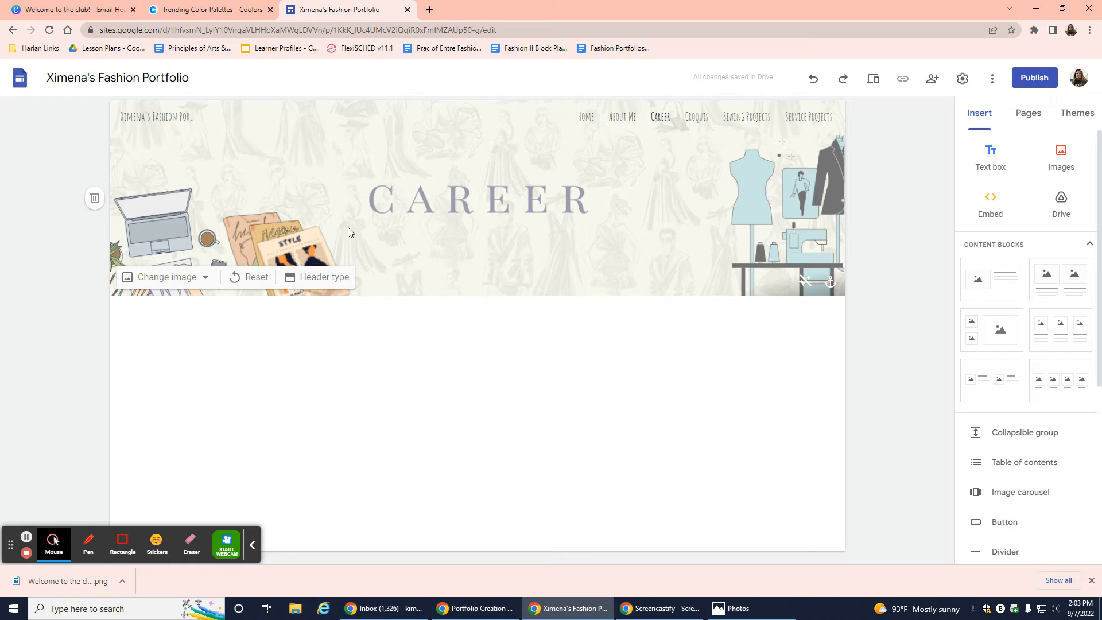
click(697, 120)
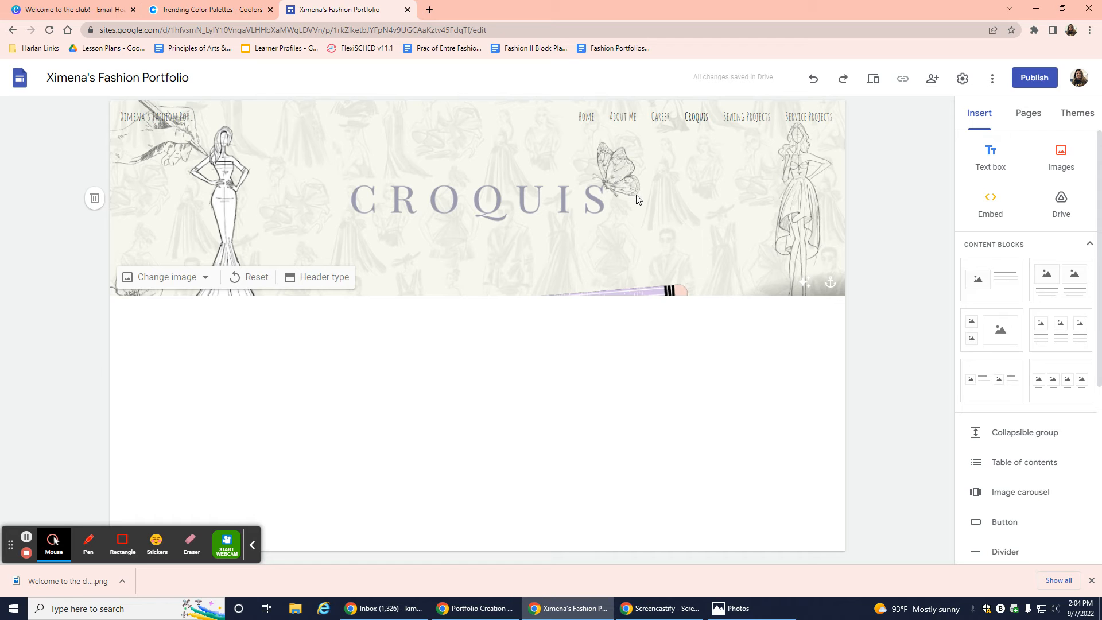
click(728, 119)
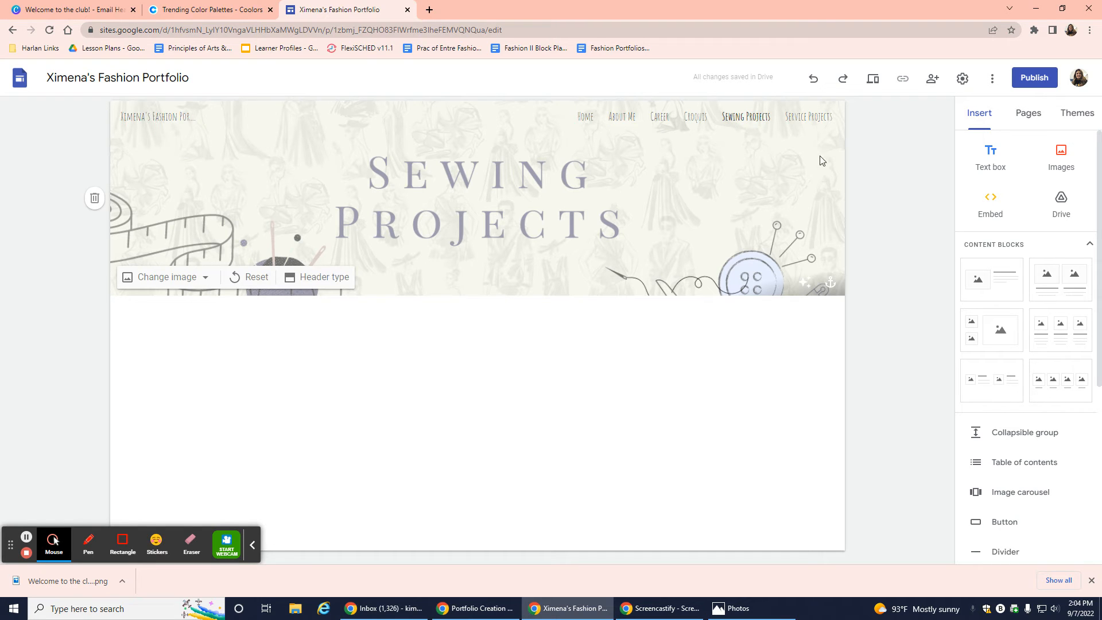
click(823, 117)
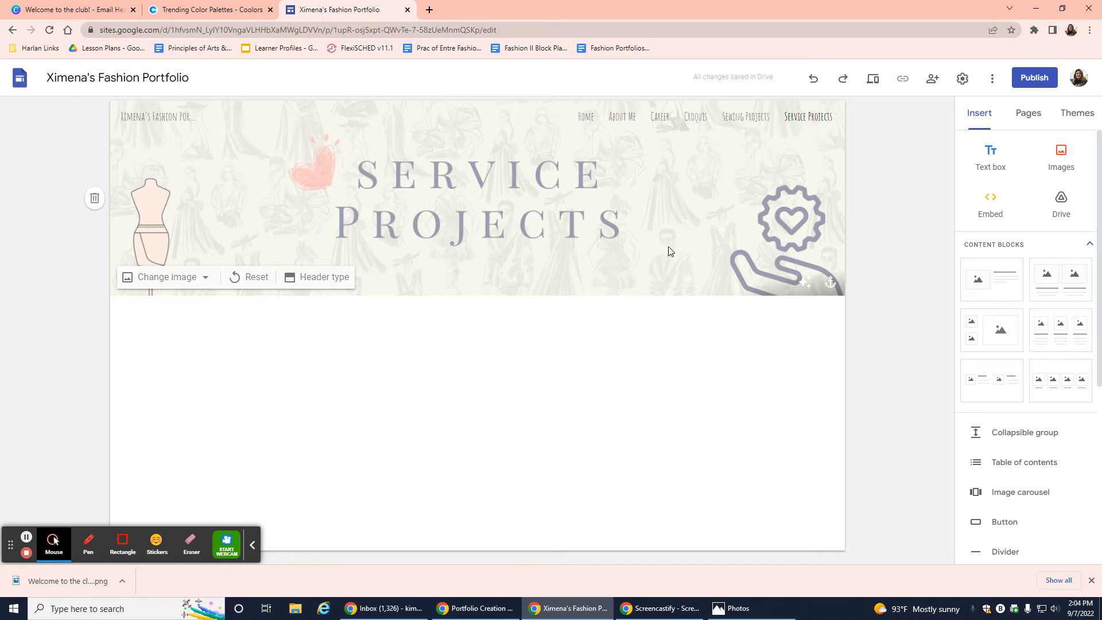
click(876, 81)
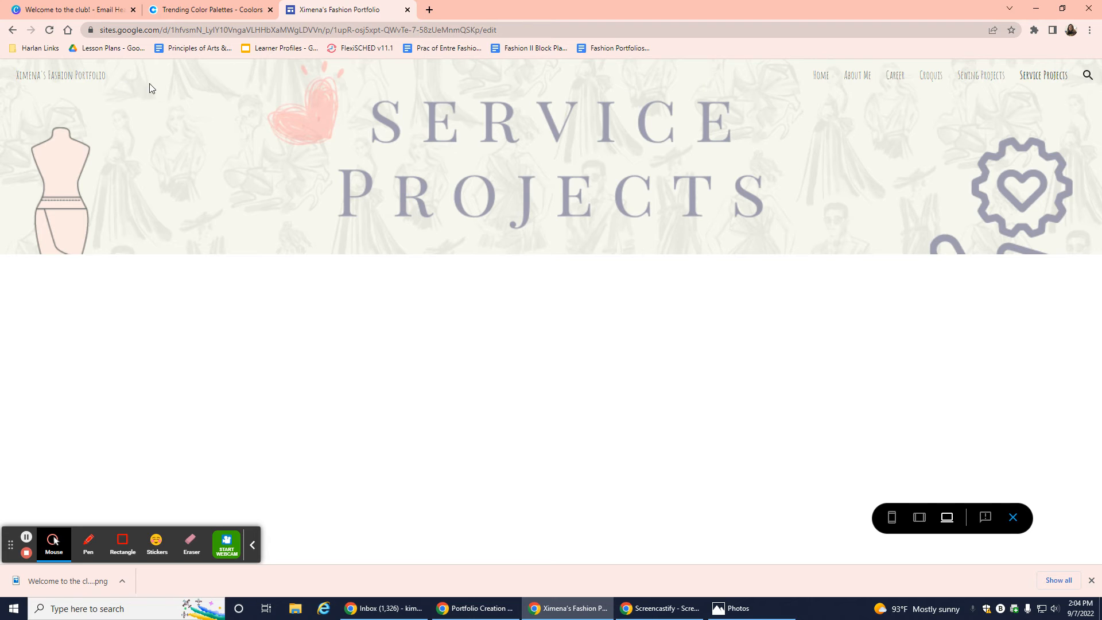
Preview the portfolio Home page at tablet, phone and desktop widths, then return to Canva.
click(821, 78)
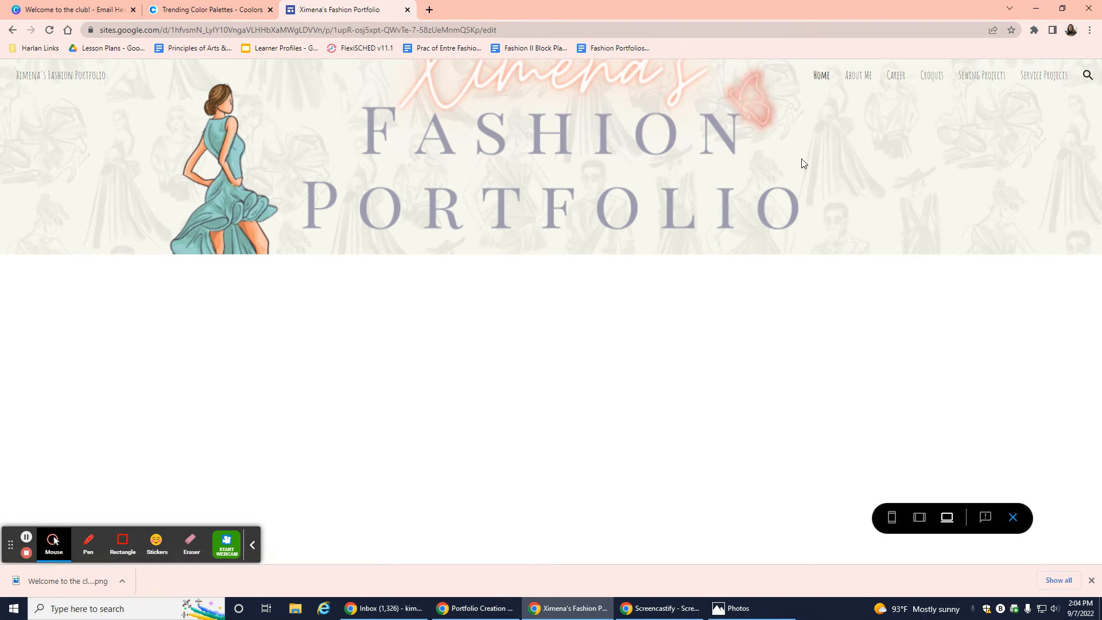
click(920, 518)
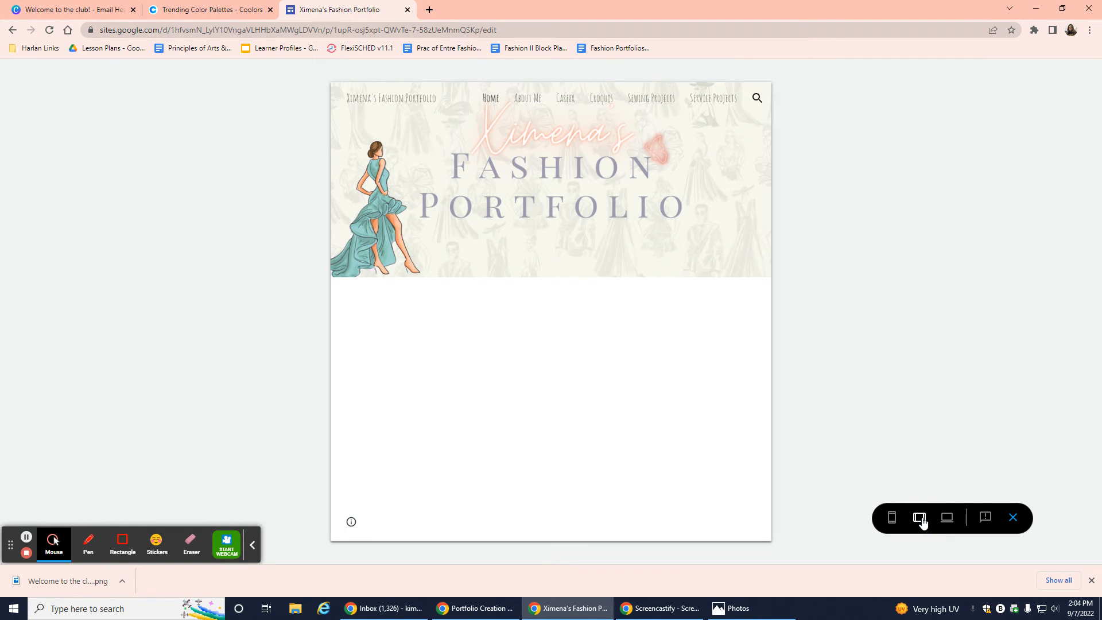
click(893, 519)
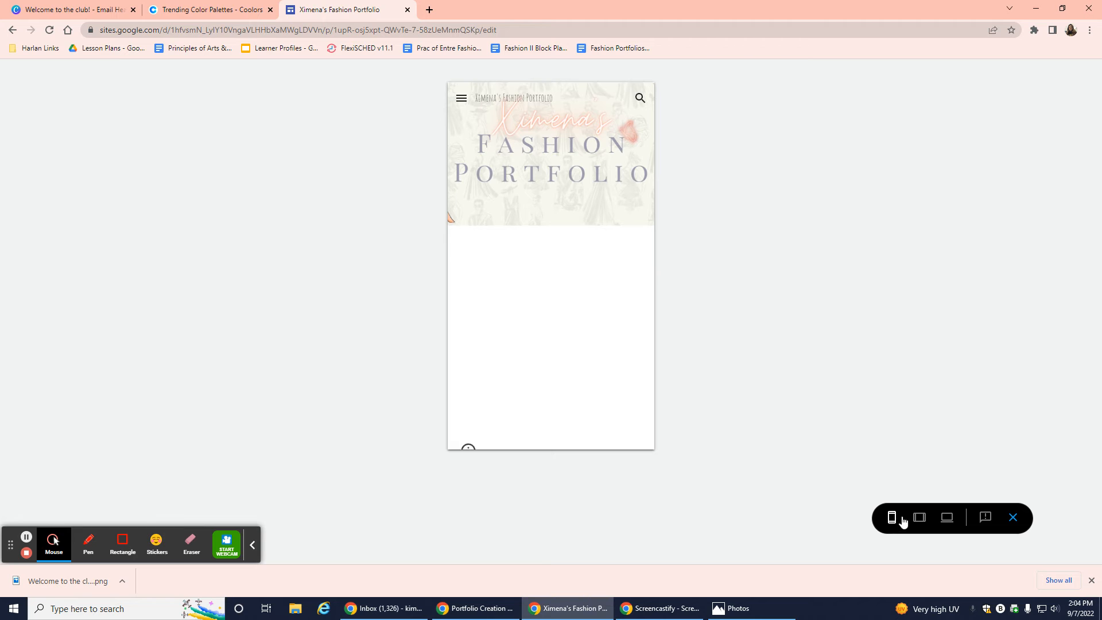
click(921, 520)
click(947, 518)
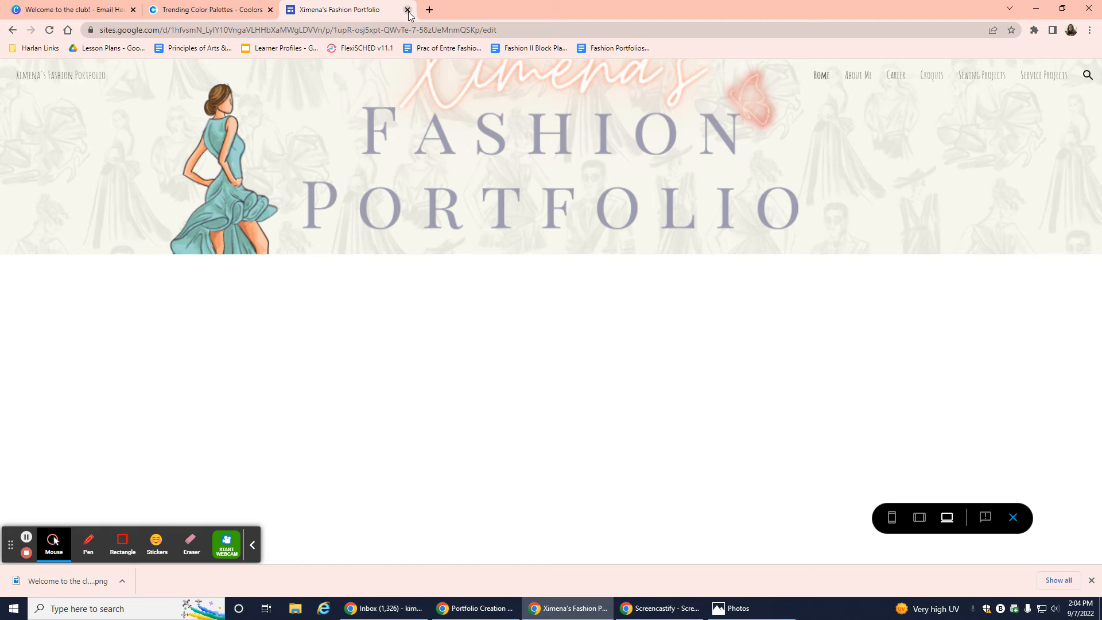
click(64, 10)
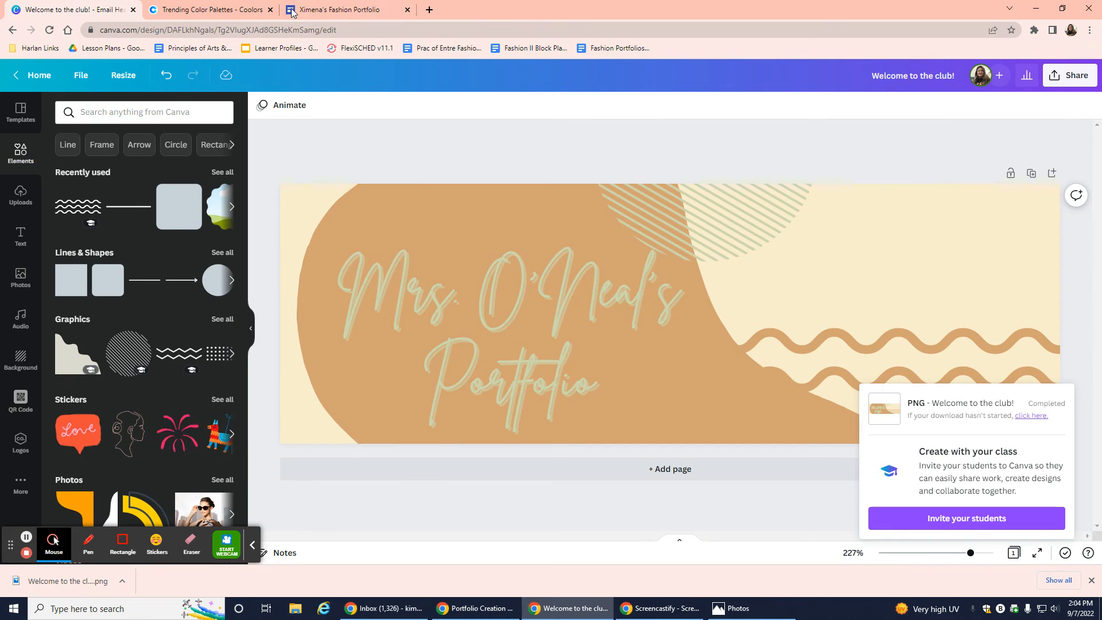
Replace the script title's old text with 'Sewing' and 'Projects' on two lines.
mouse_move(309, 12)
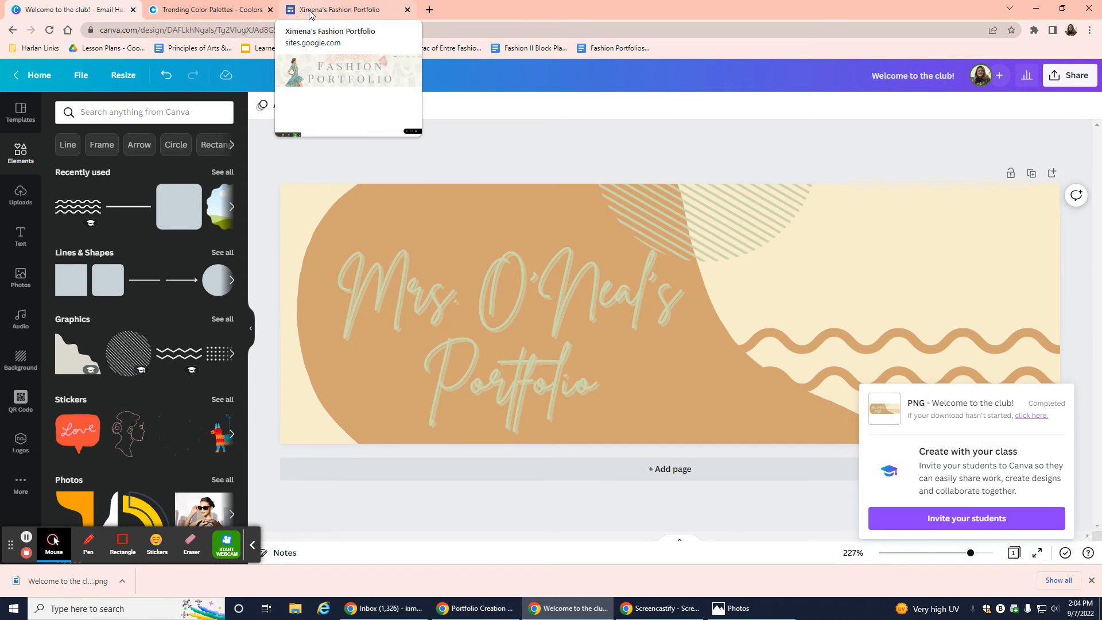
click(500, 359)
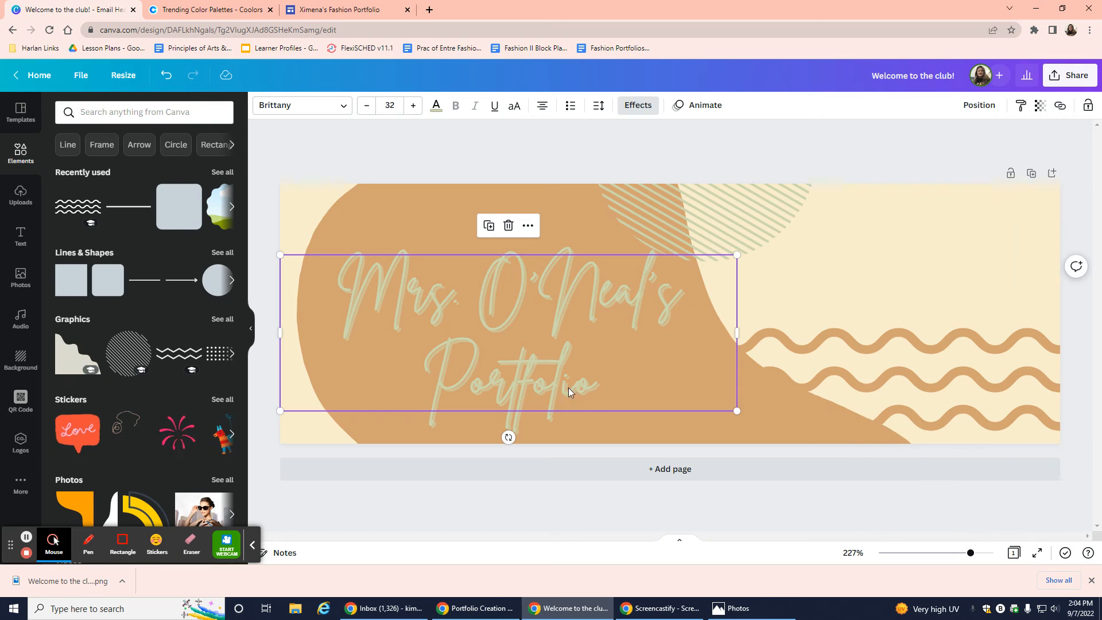
click(591, 383)
drag(597, 384, 320, 271)
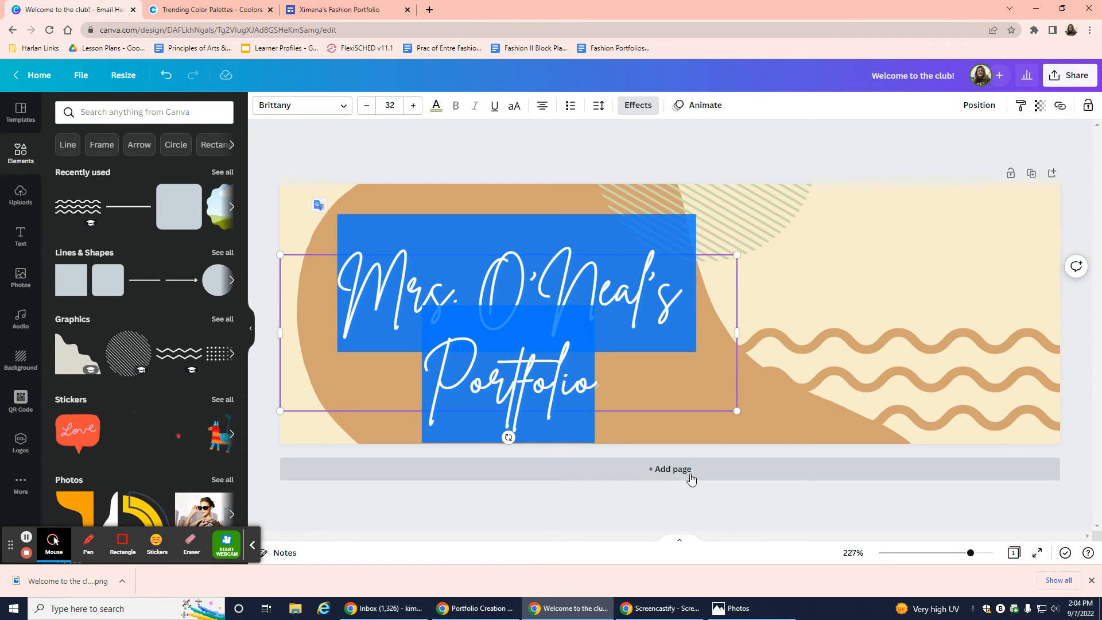
key(BackSpace)
text(C)
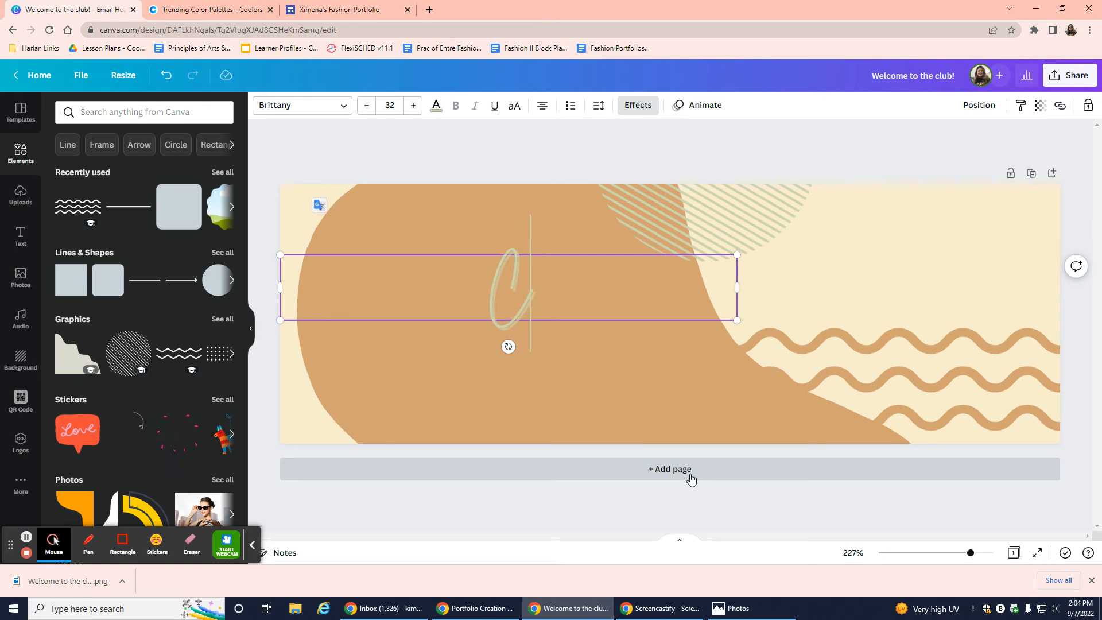
text(a)
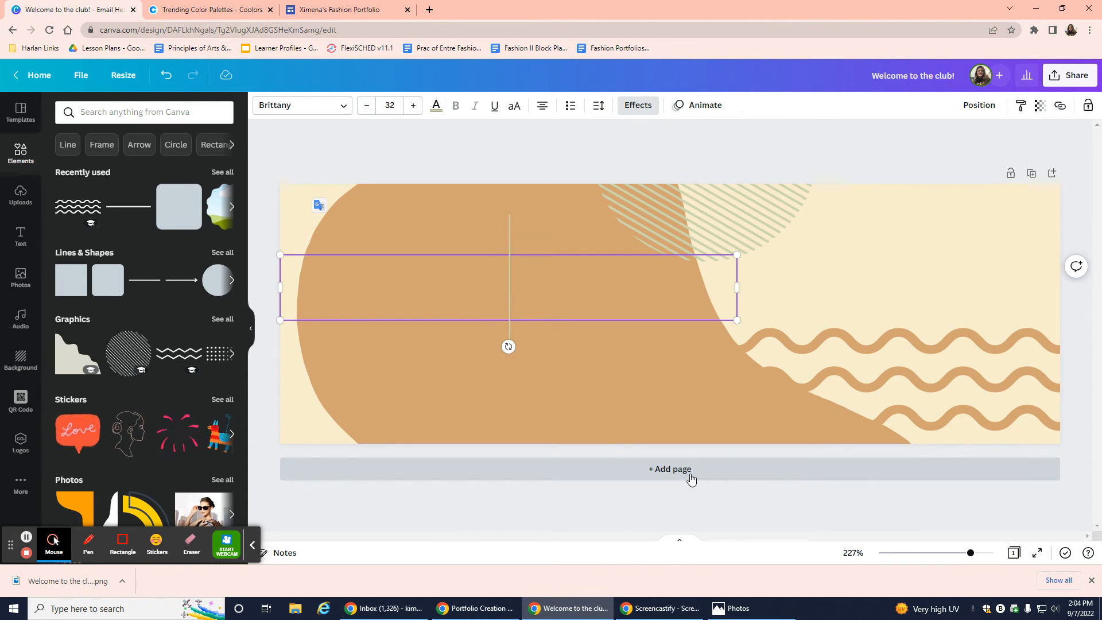
text(Sewing)
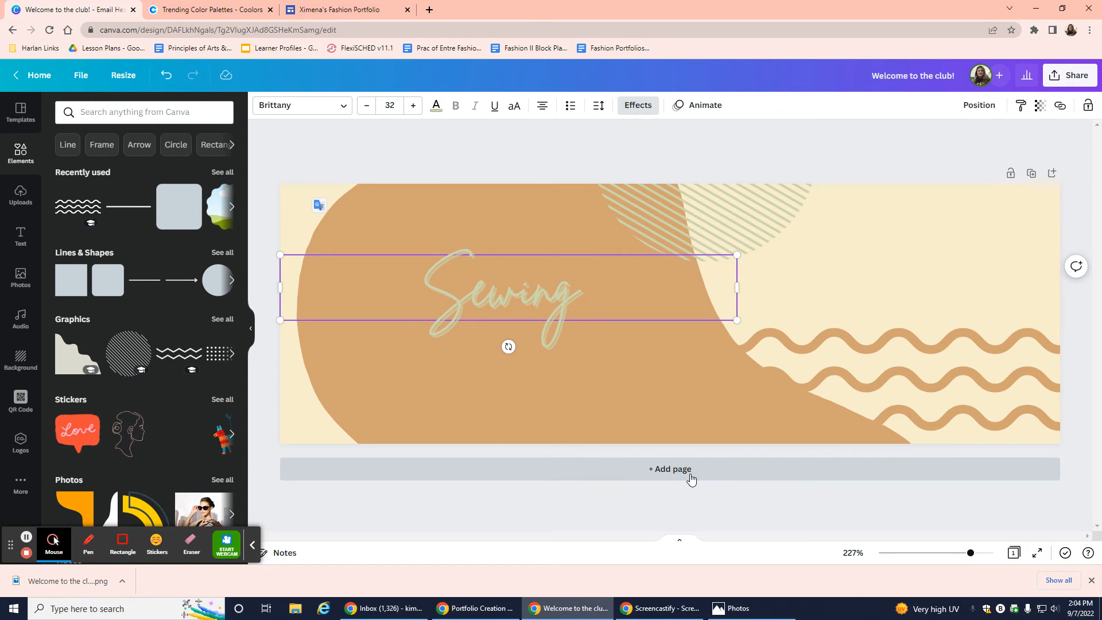
key(Return)
text(P)
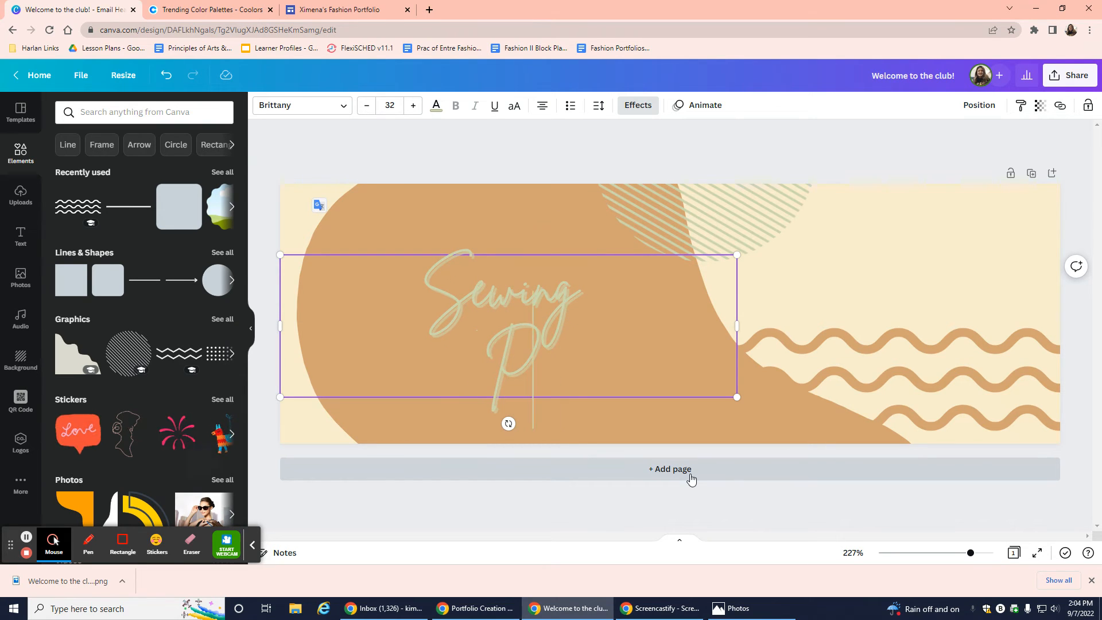
text(rojects)
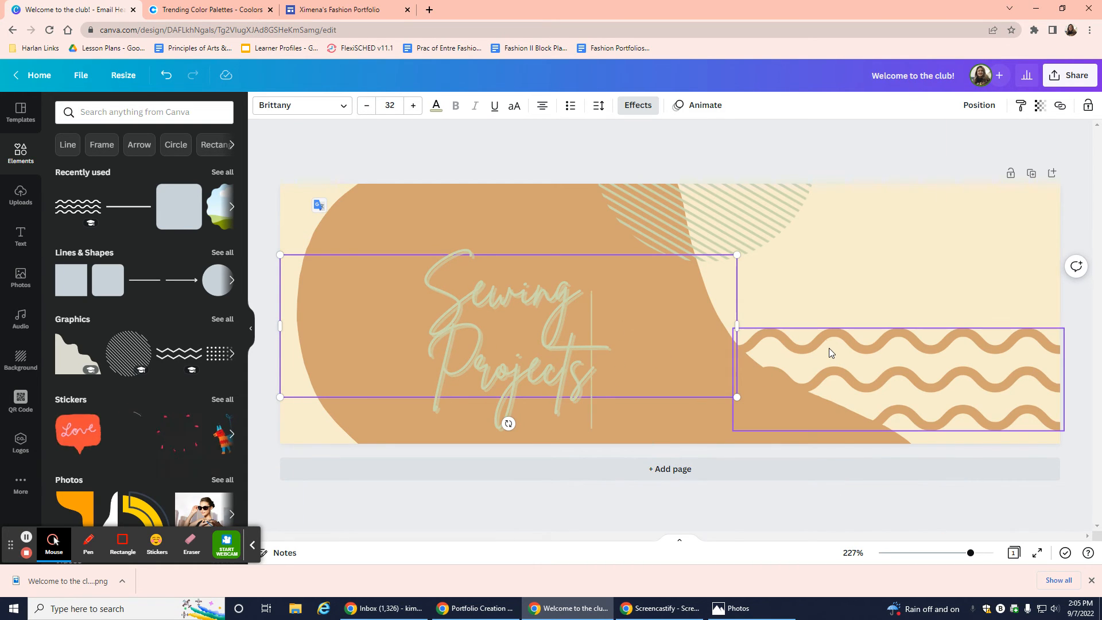
Move the waves to the banner's top-left and recolour them cream #fefae0.
drag(830, 347, 280, 184)
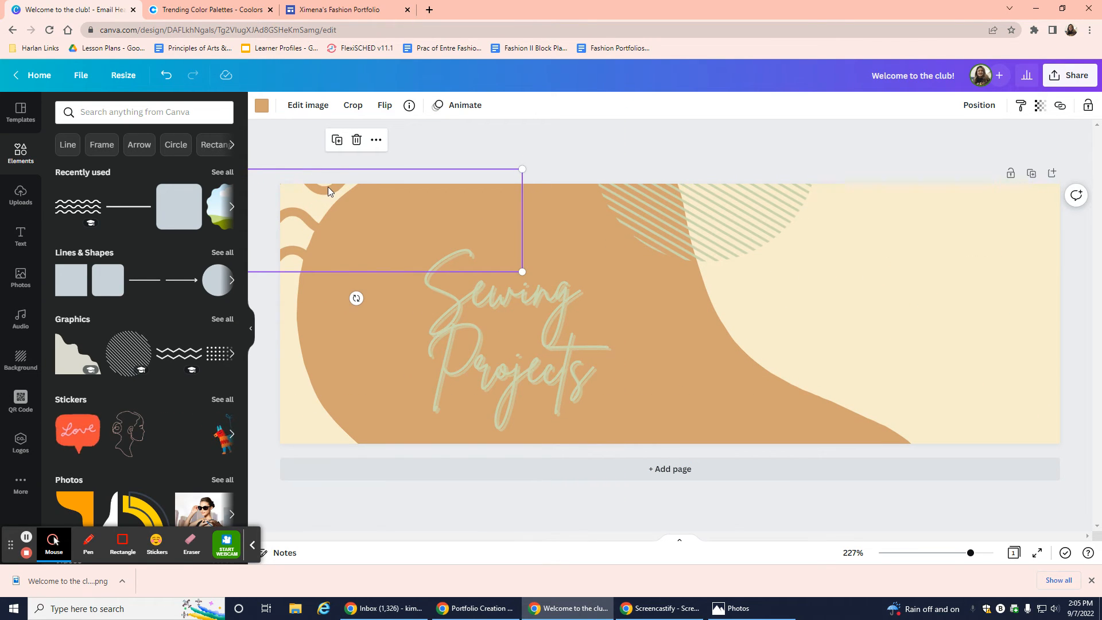
click(329, 187)
click(229, 16)
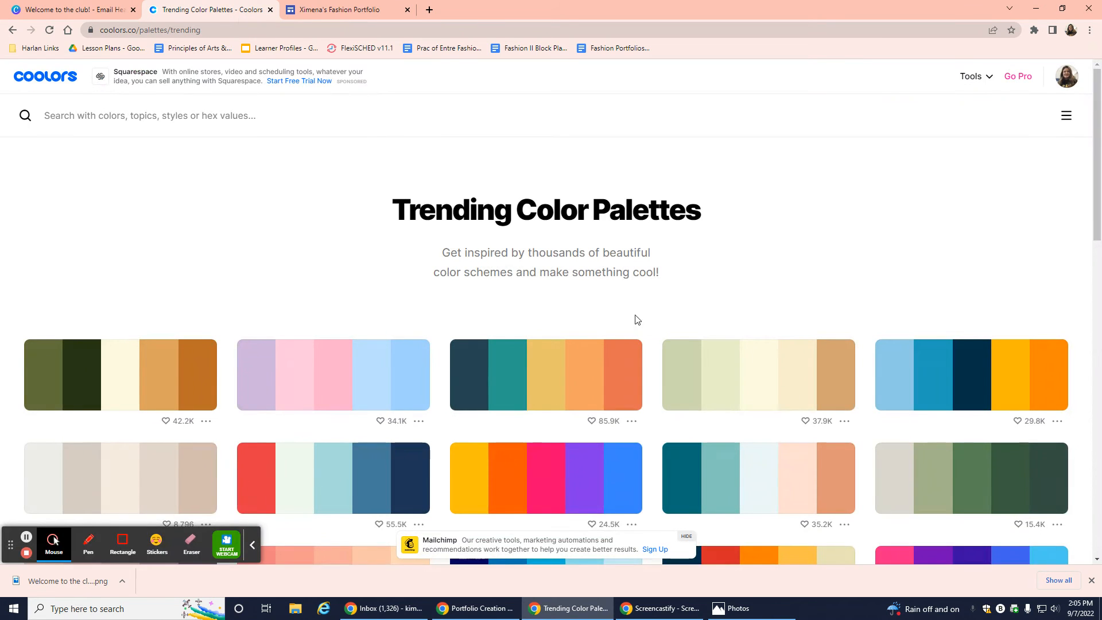
click(773, 383)
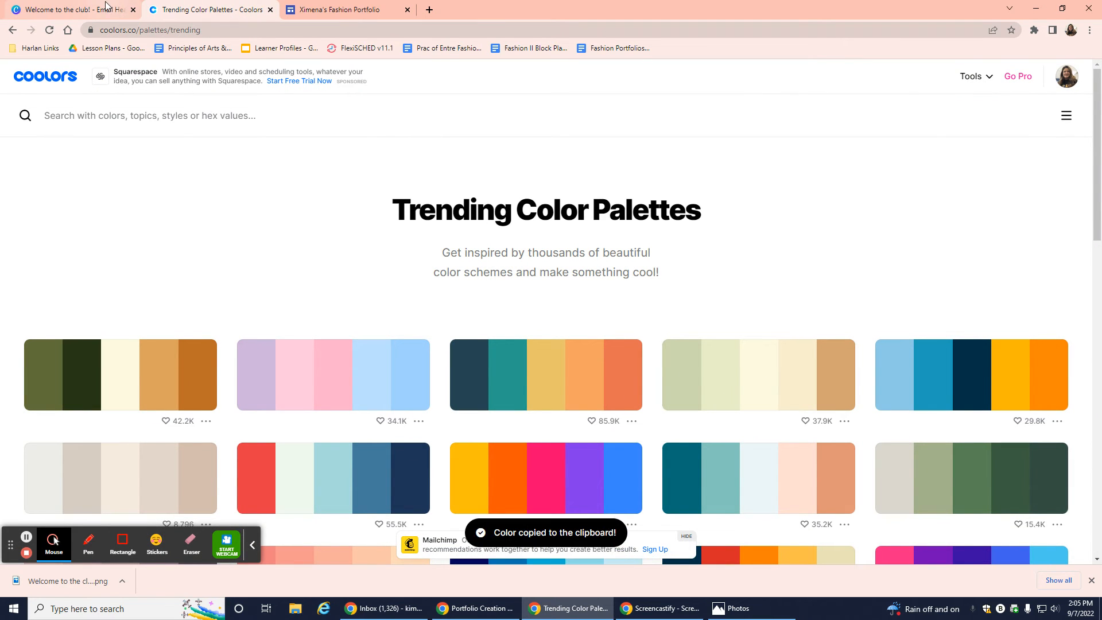
click(75, 9)
click(262, 106)
click(187, 113)
key(ctrl+v)
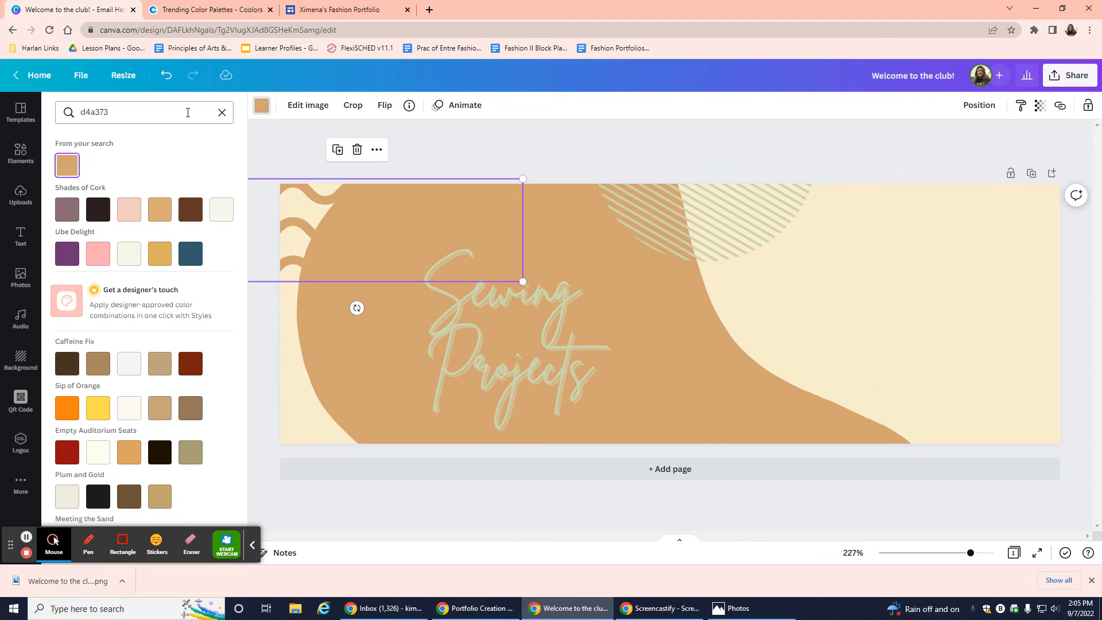
click(223, 115)
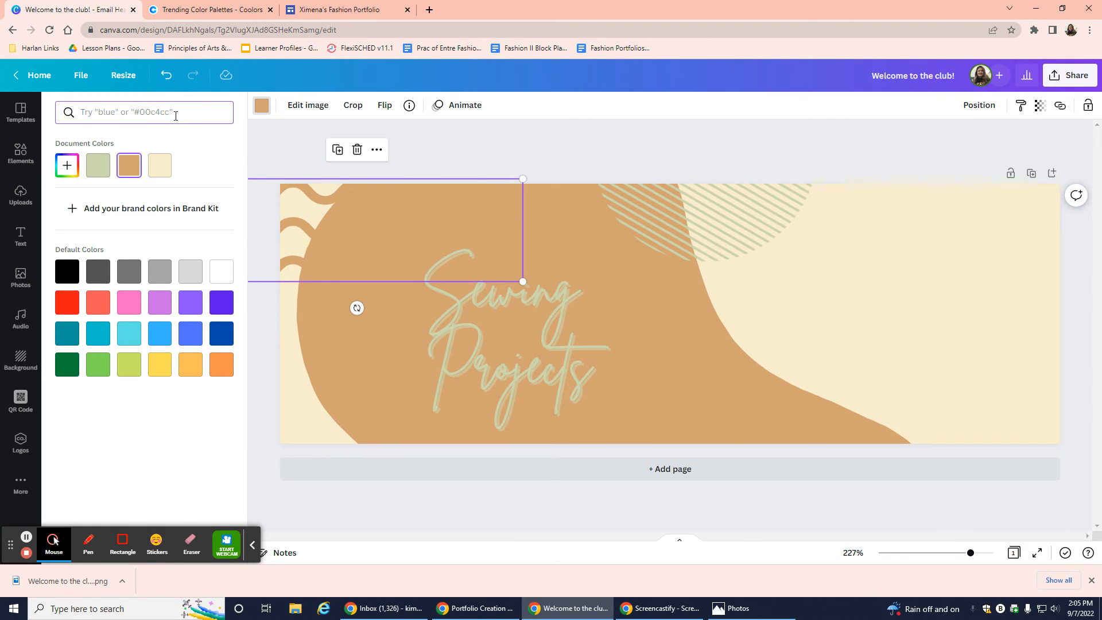
text(fefae0)
click(68, 165)
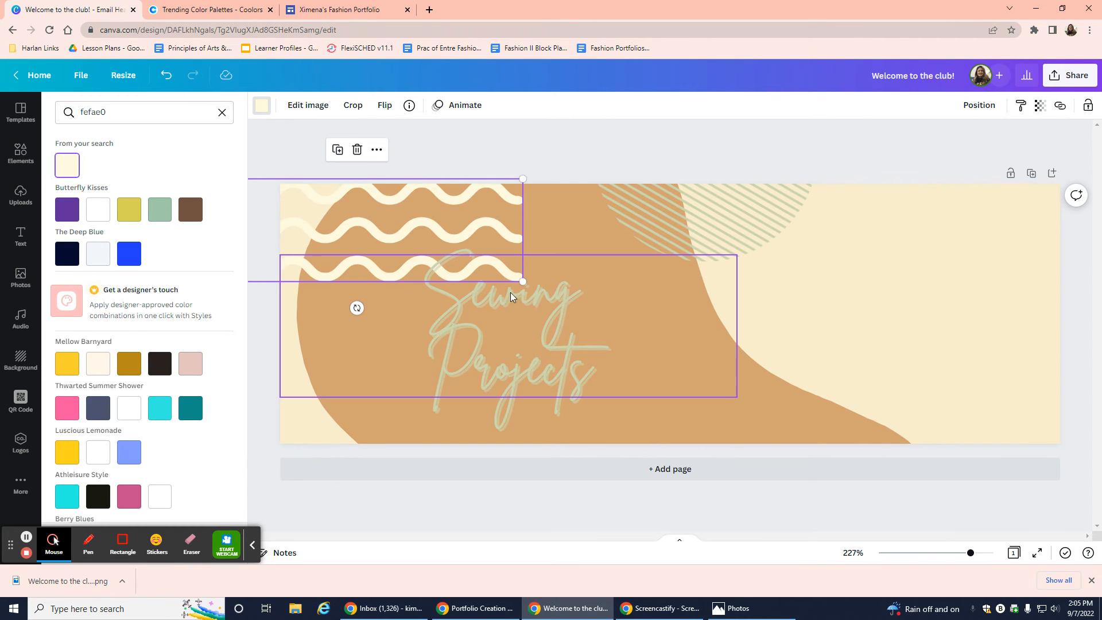
Make the page background sage green #CCD5AE and delete the tan blob shape.
click(21, 361)
click(213, 12)
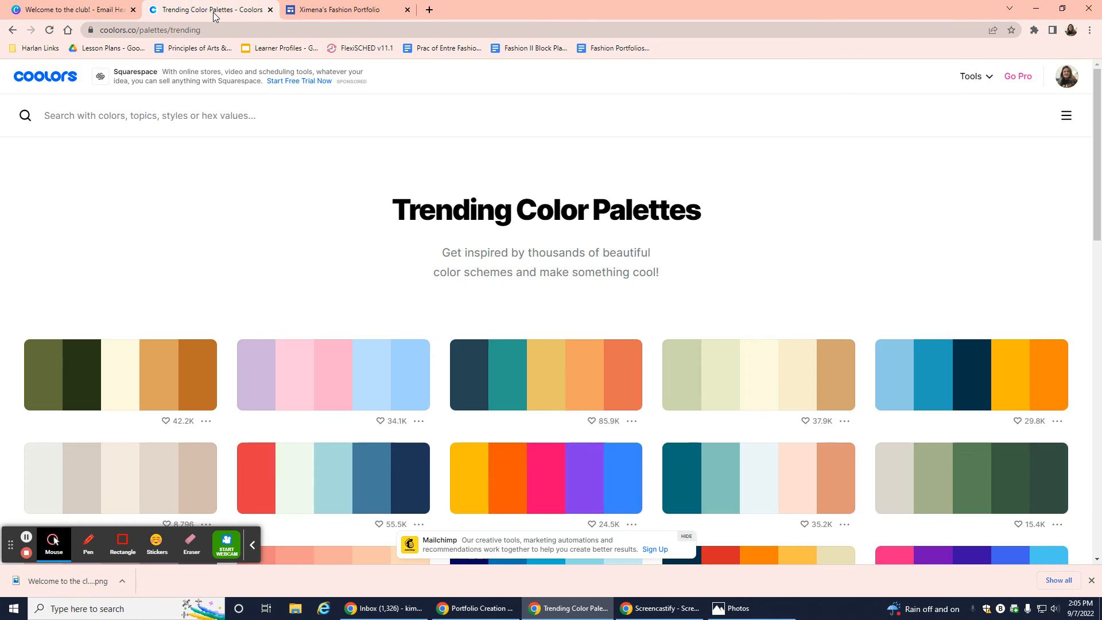
click(695, 388)
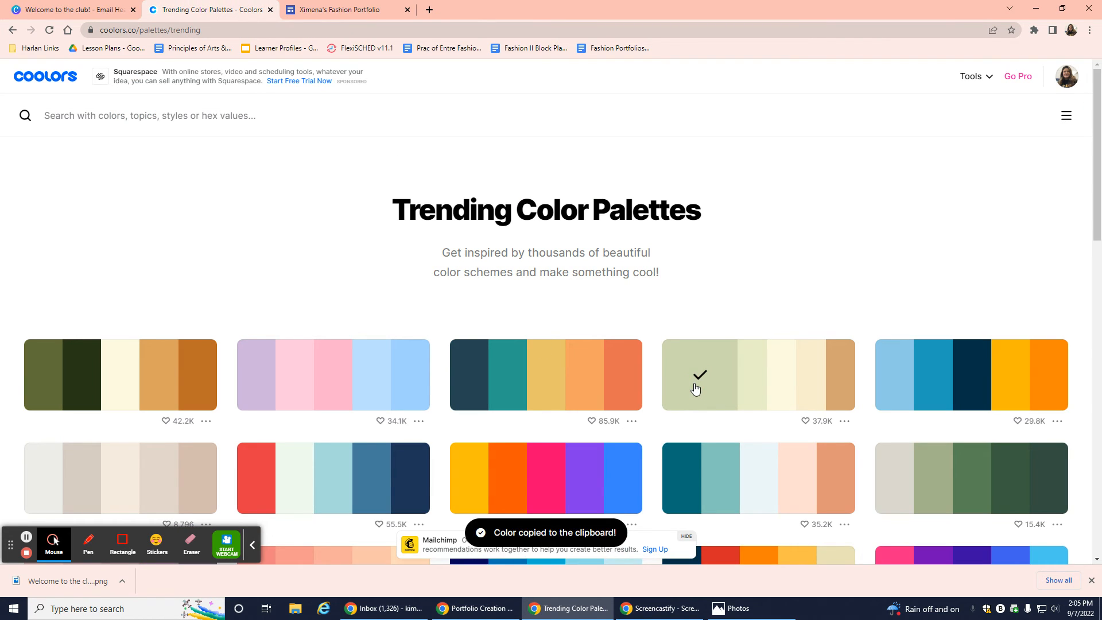
click(48, 11)
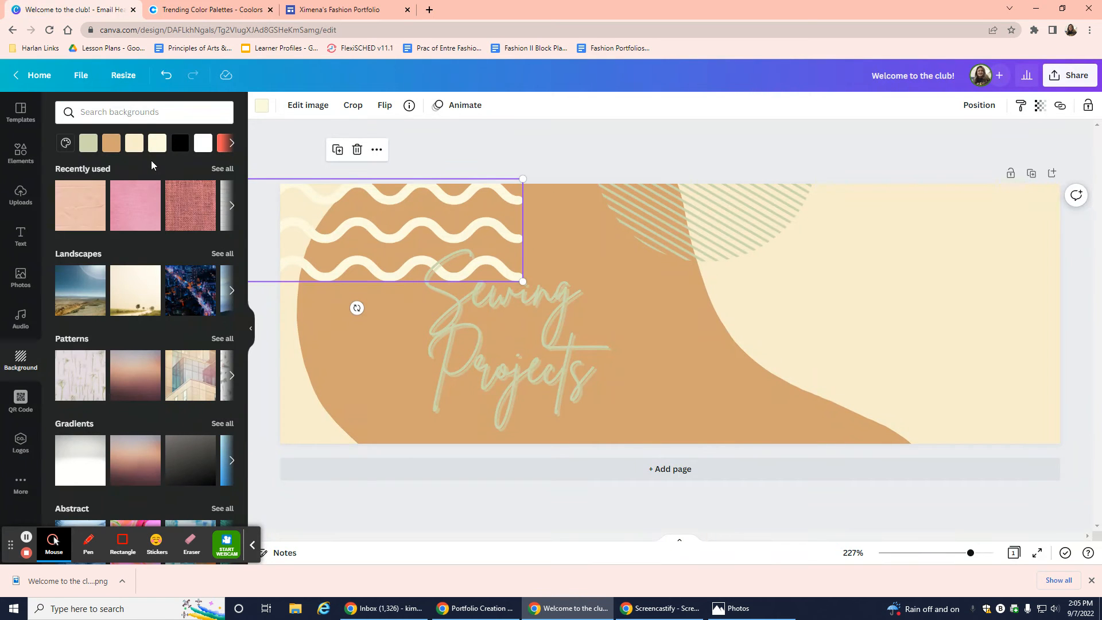
click(107, 113)
click(66, 143)
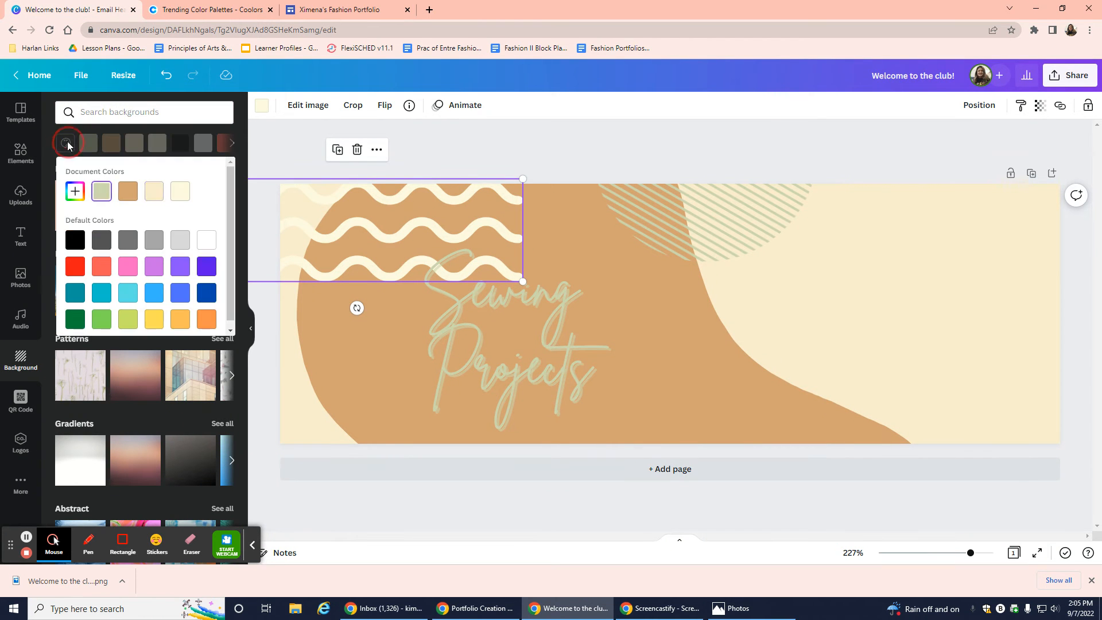
click(77, 192)
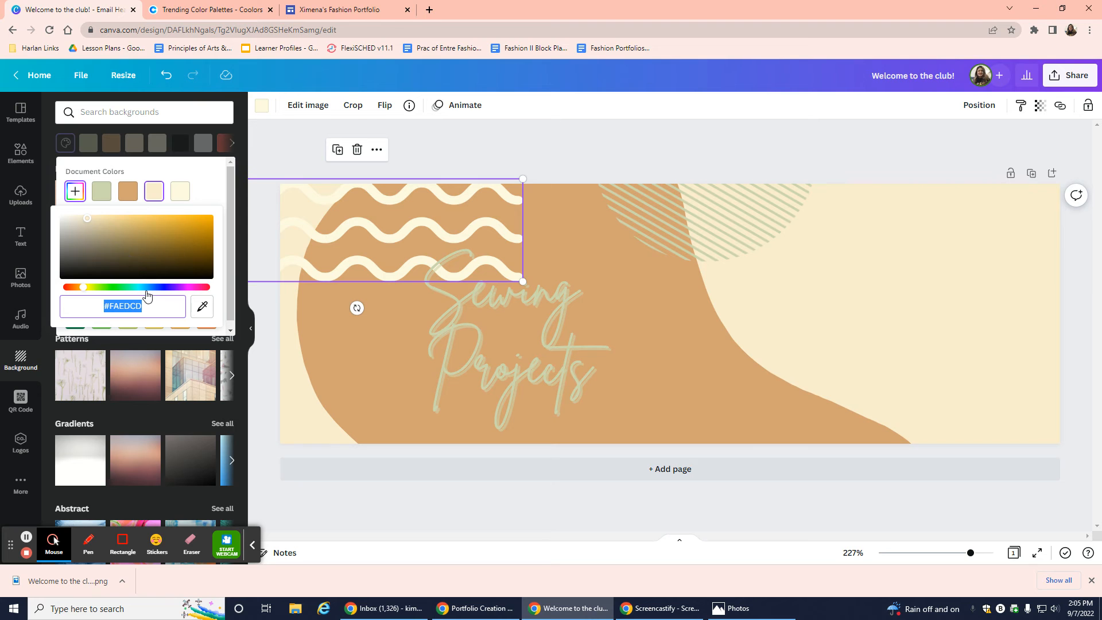
key(ctrl+v)
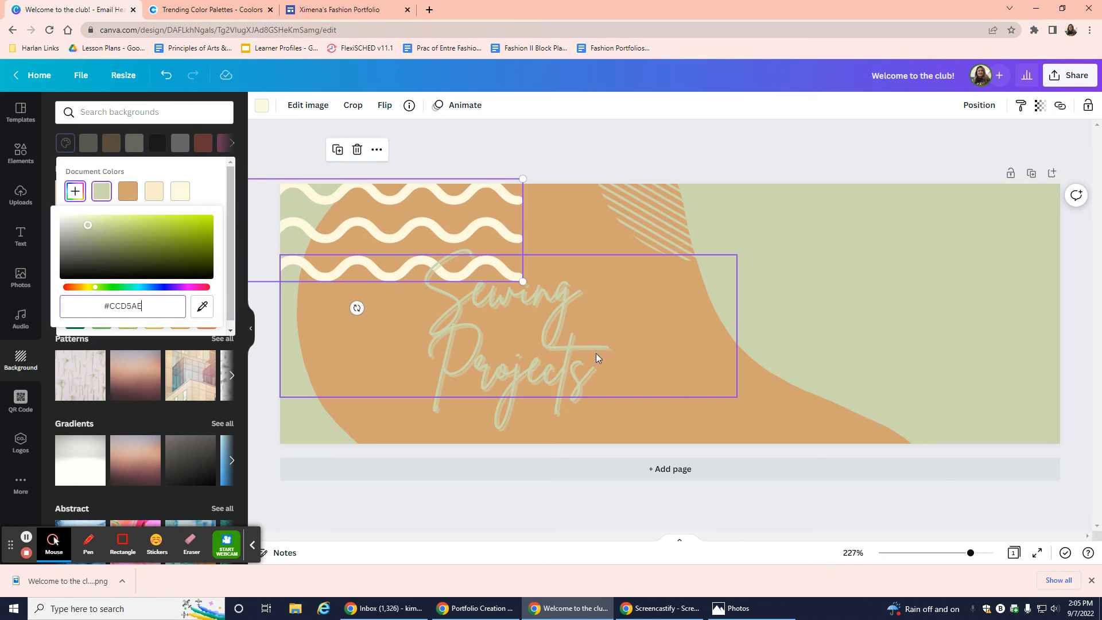
drag(746, 423, 951, 382)
key(Delete)
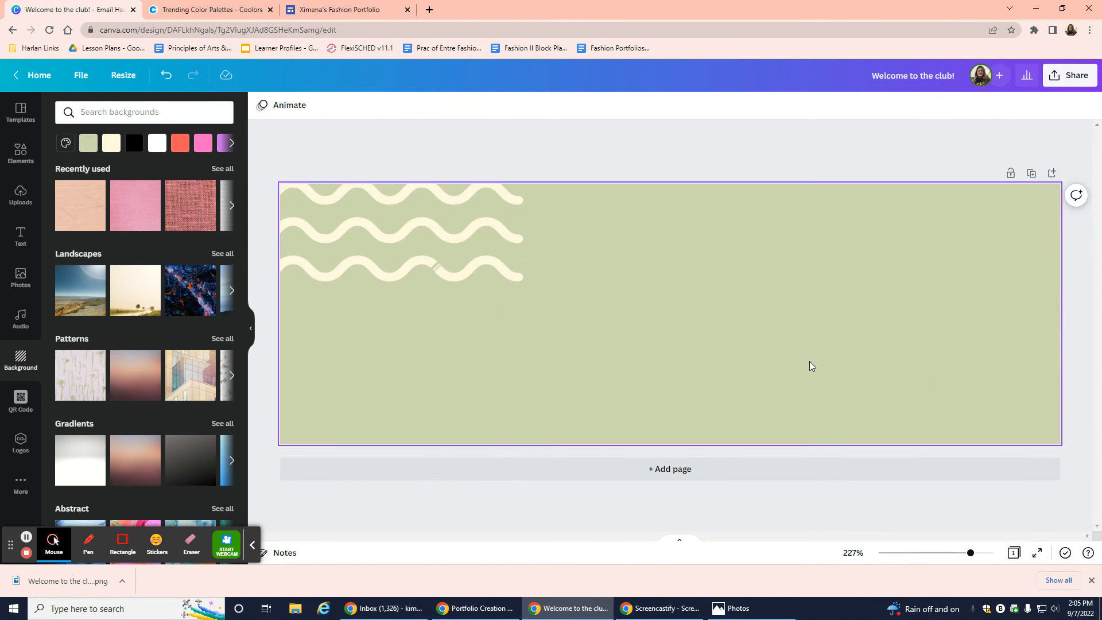
Add a square from Elements and stretch it into a large rectangle overhanging the right edge.
click(17, 154)
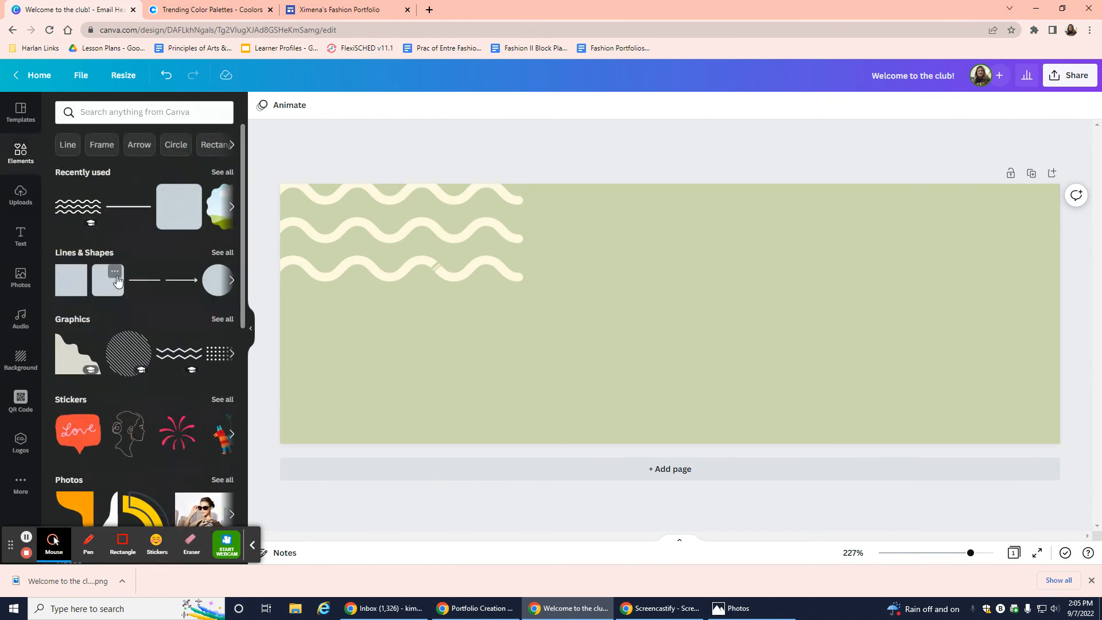
click(178, 207)
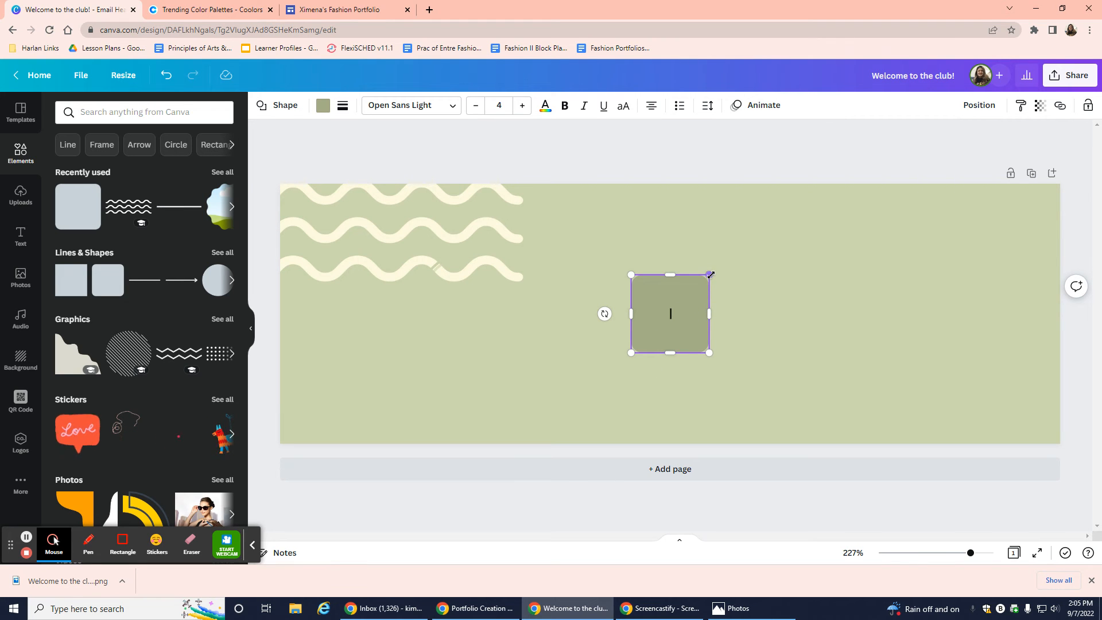
click(681, 343)
click(597, 336)
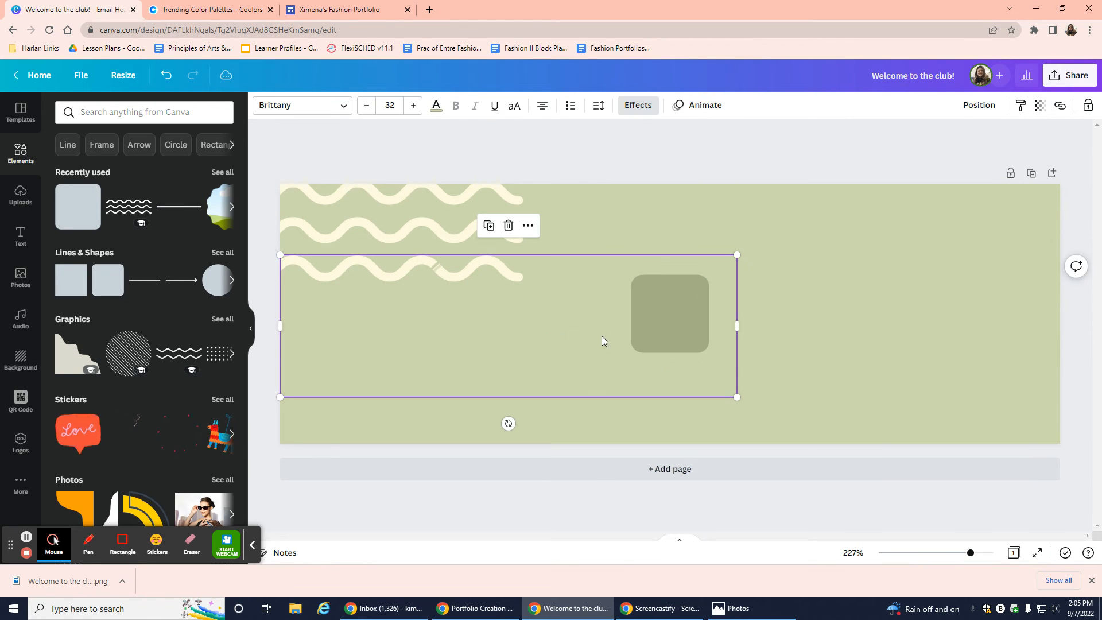
drag(689, 336, 928, 328)
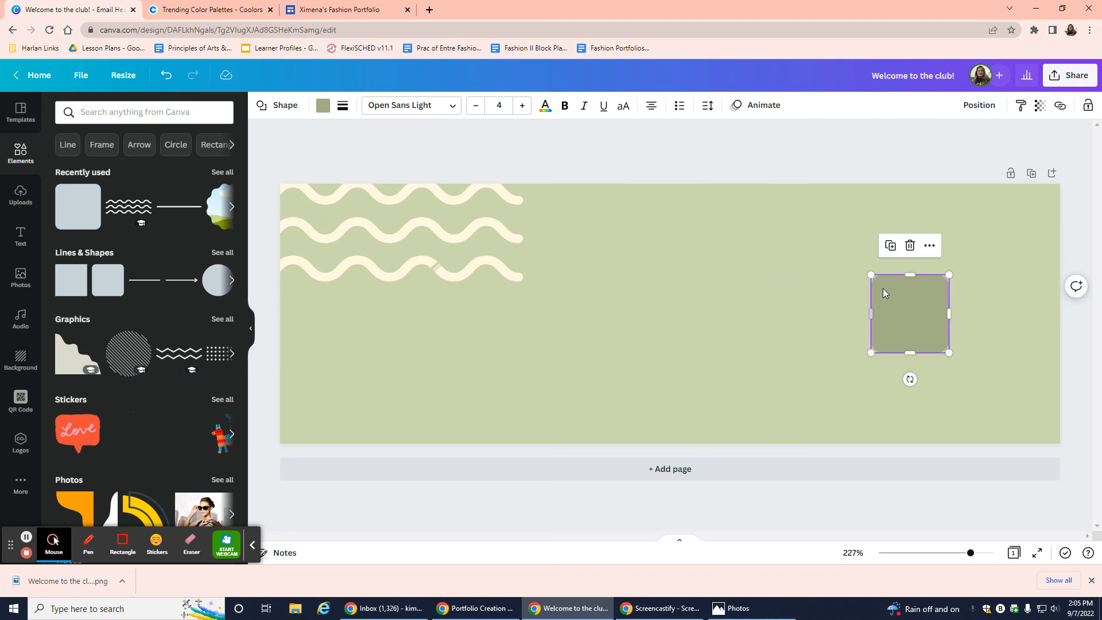
drag(871, 276, 635, 150)
drag(636, 352, 615, 471)
drag(657, 367, 818, 306)
Copy the cream FAEDCD code from Coolors and clear the rectangle's colour search.
click(208, 17)
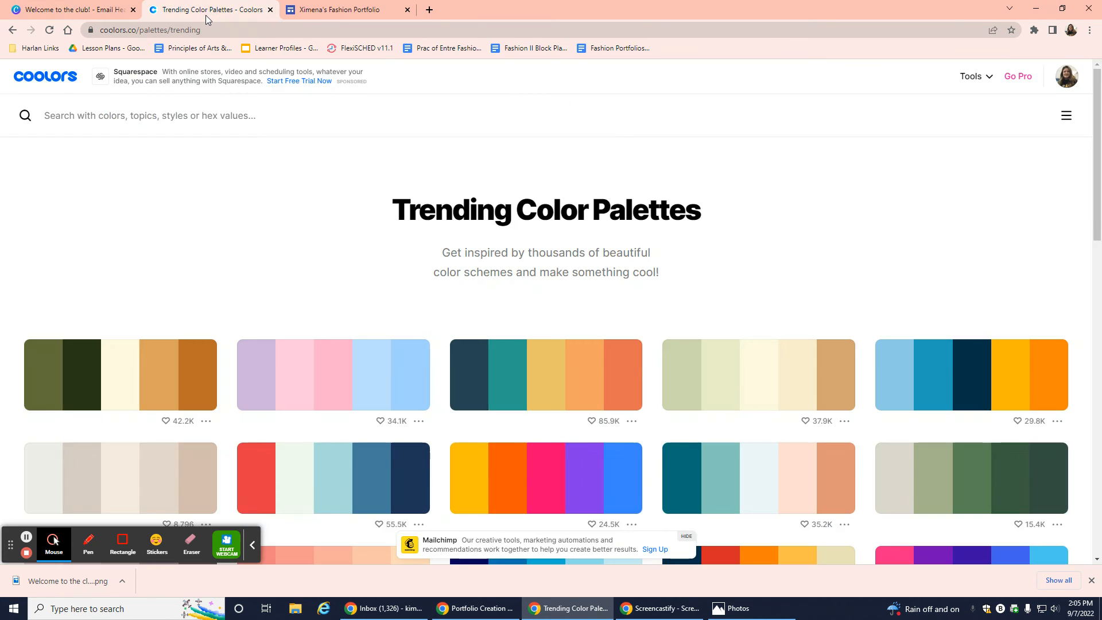
click(778, 378)
click(109, 11)
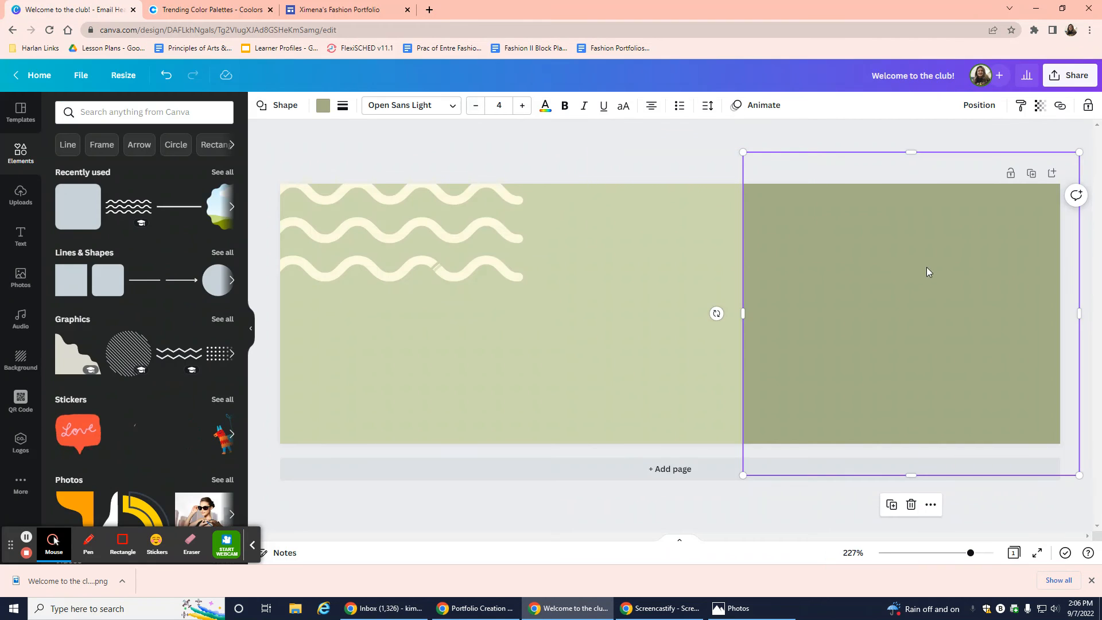
click(323, 105)
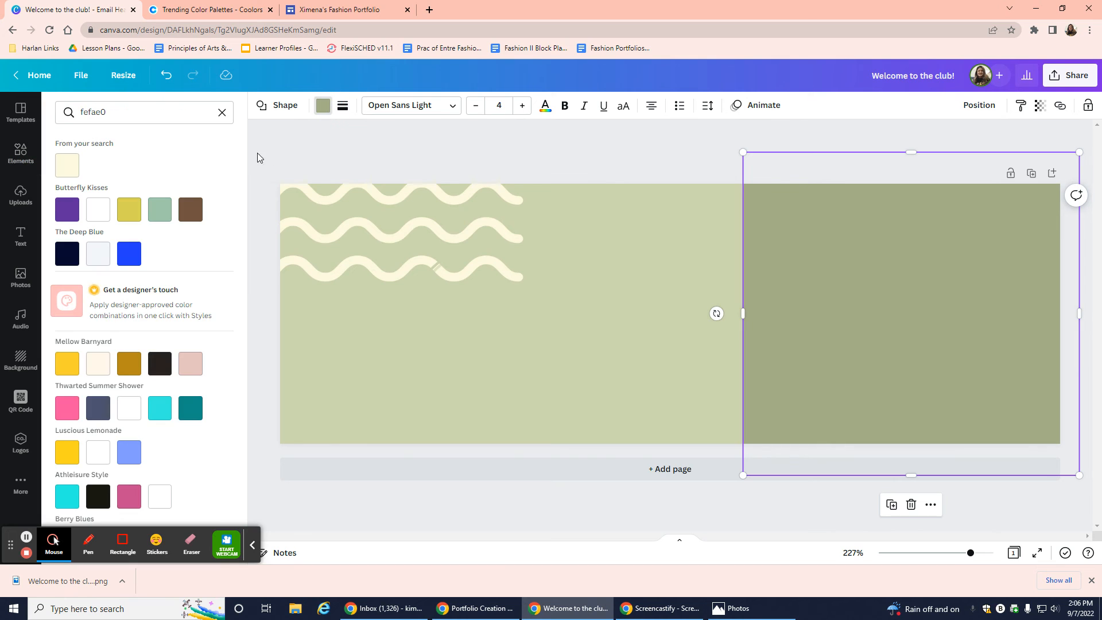
click(224, 114)
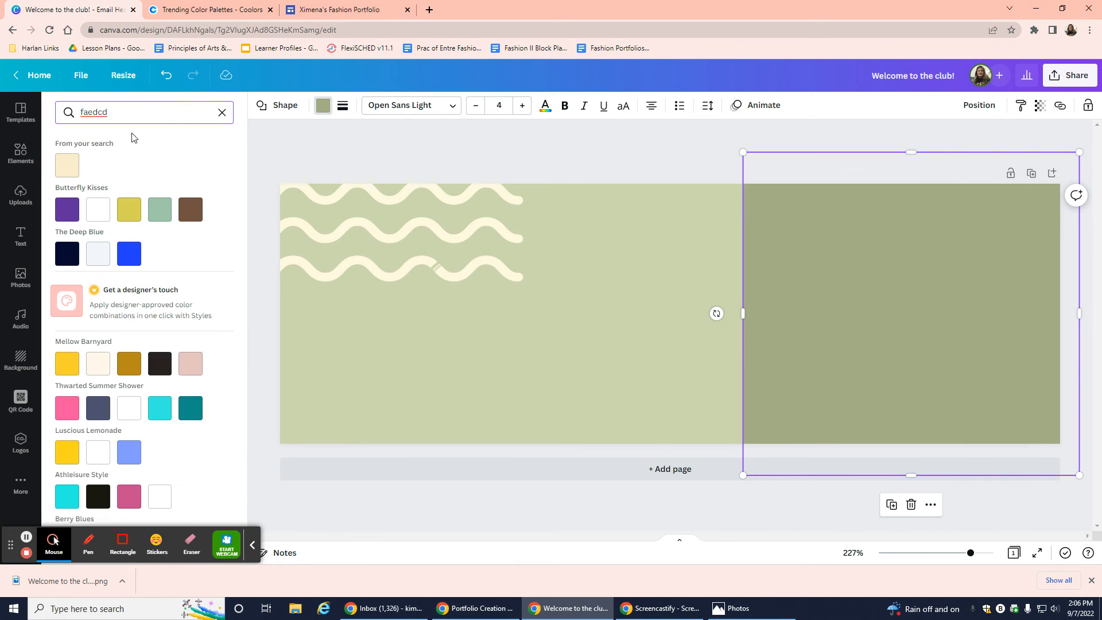
Colour the rectangle cream #FAEDCD, shrink it to a small square and place it bottom-right.
click(65, 165)
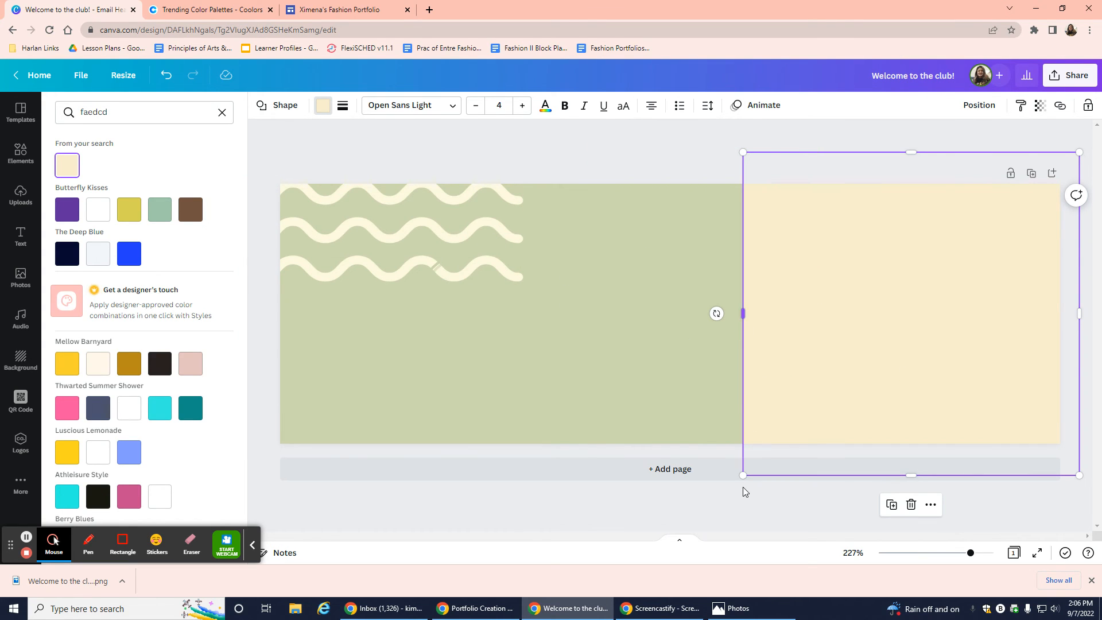
drag(743, 476, 884, 314)
drag(882, 151, 925, 219)
drag(970, 278, 1034, 377)
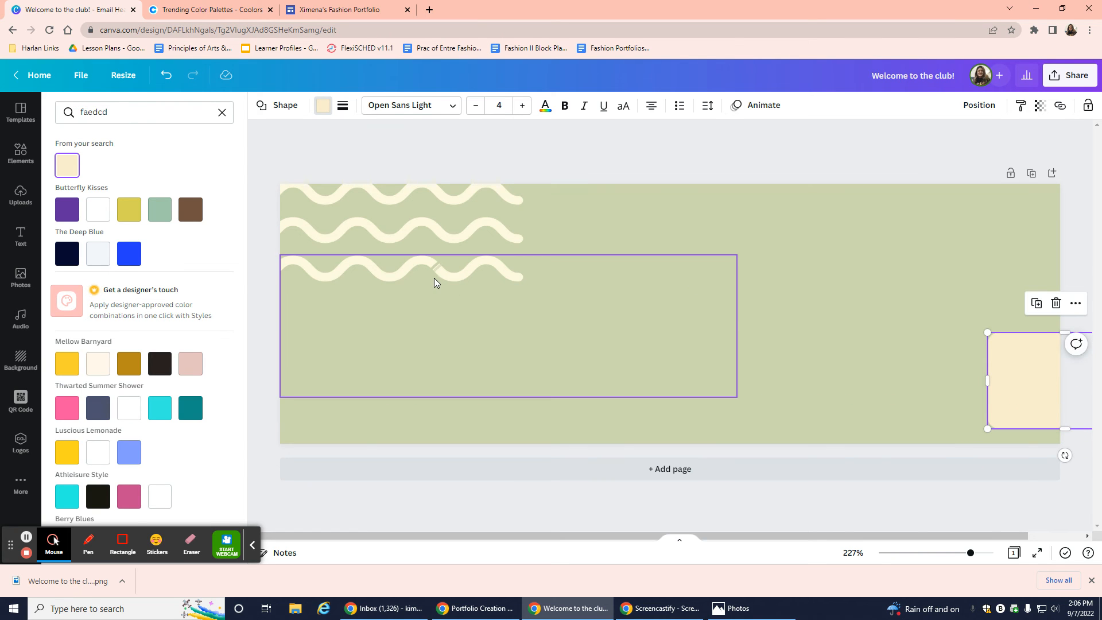
Colour the Sewing Projects title tan #D4A373 using the code copied from Coolors.
click(434, 278)
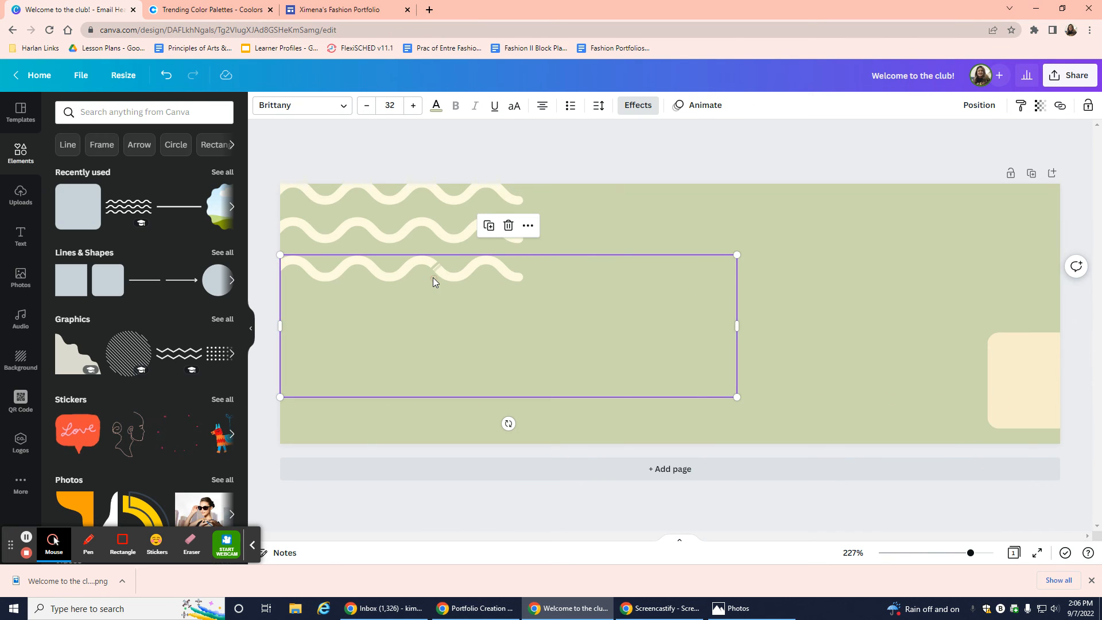
click(435, 106)
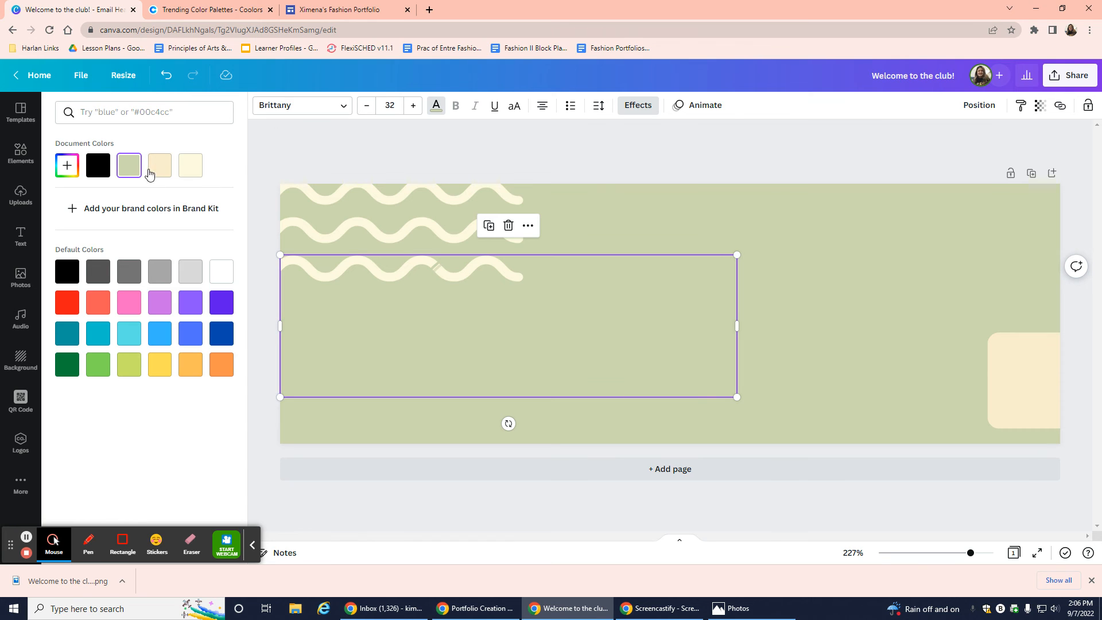
click(65, 165)
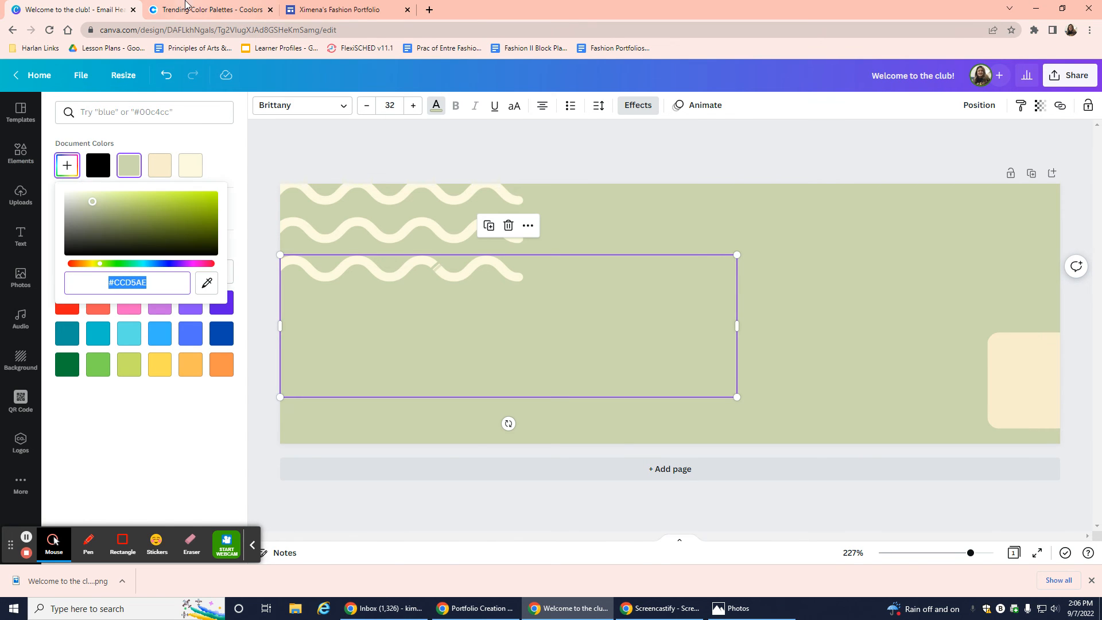
click(196, 9)
click(830, 375)
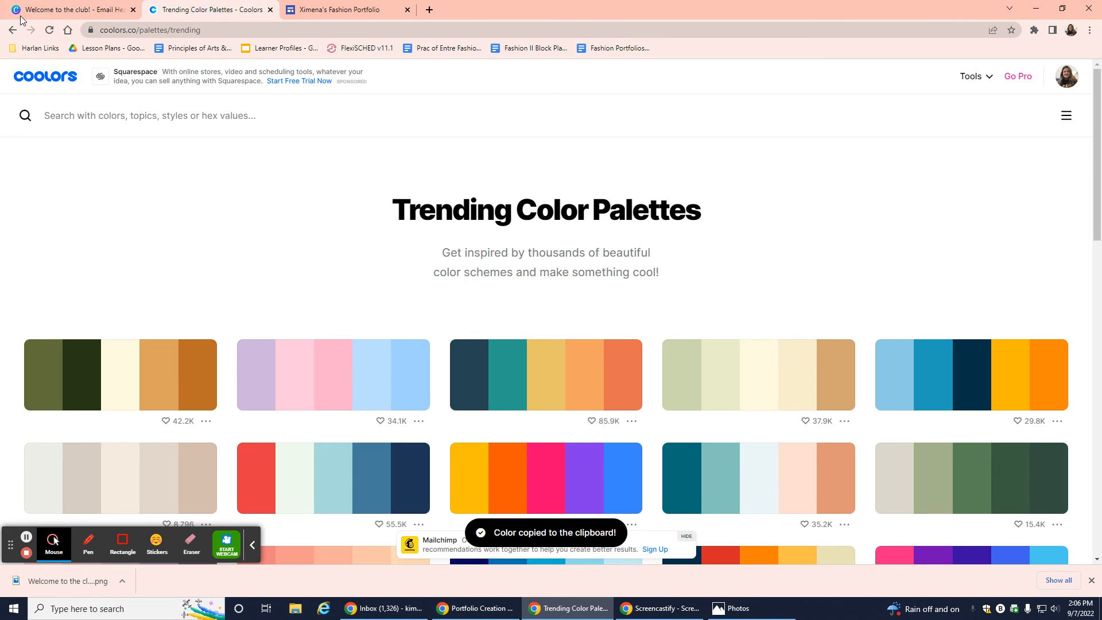
click(69, 9)
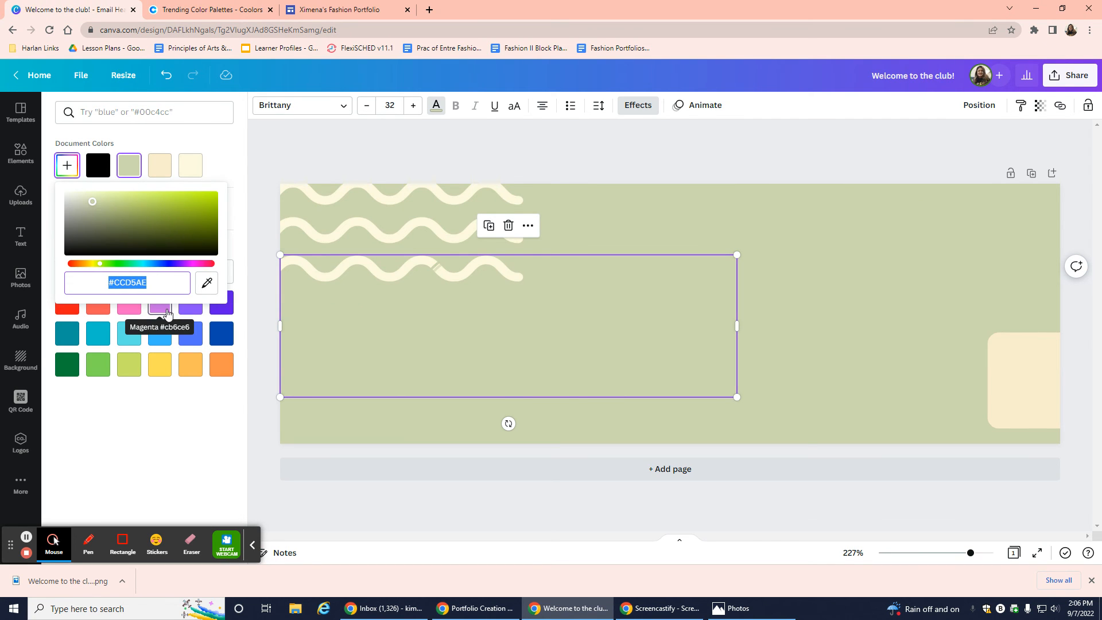
key(ctrl+v)
click(102, 169)
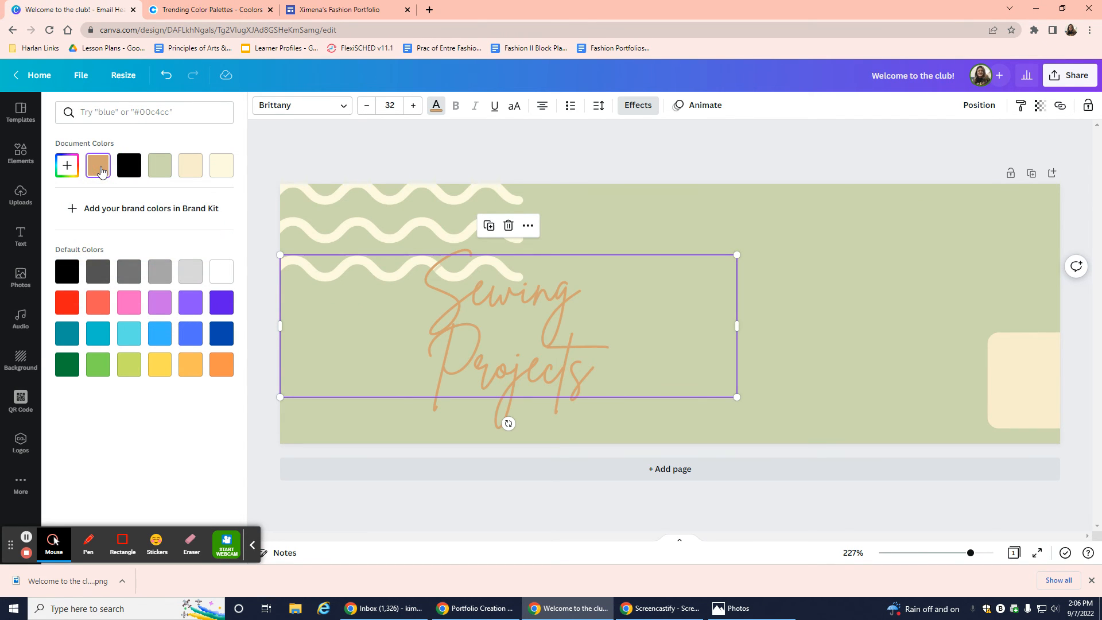
Resize and reposition the title, ending slightly smaller (36.4) and shifted down-right.
drag(550, 359, 752, 315)
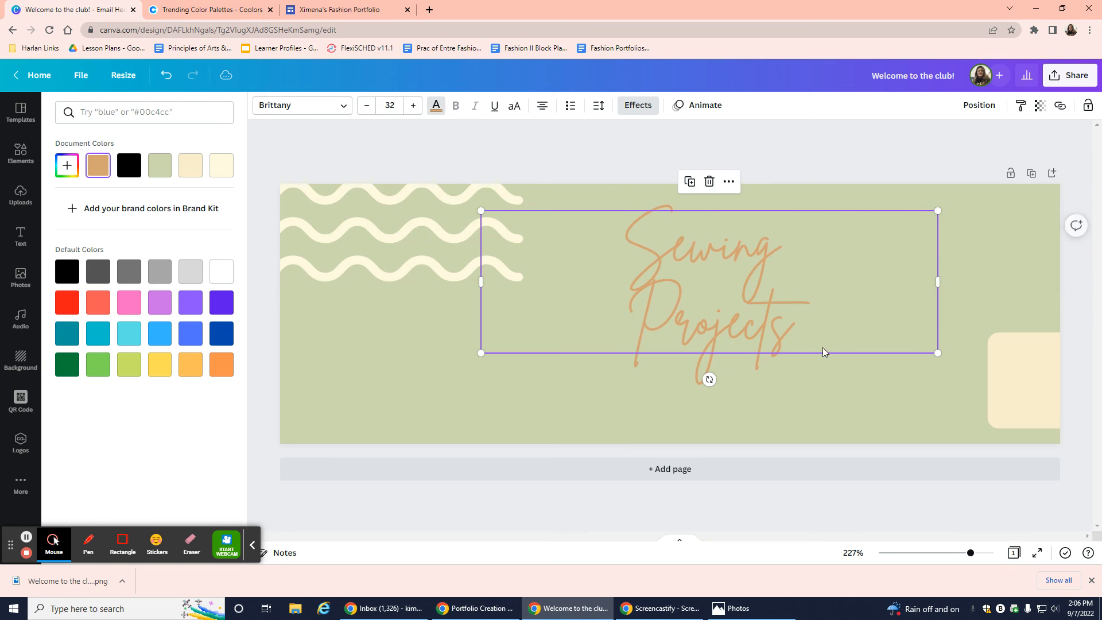
drag(482, 353, 366, 437)
drag(788, 372, 788, 374)
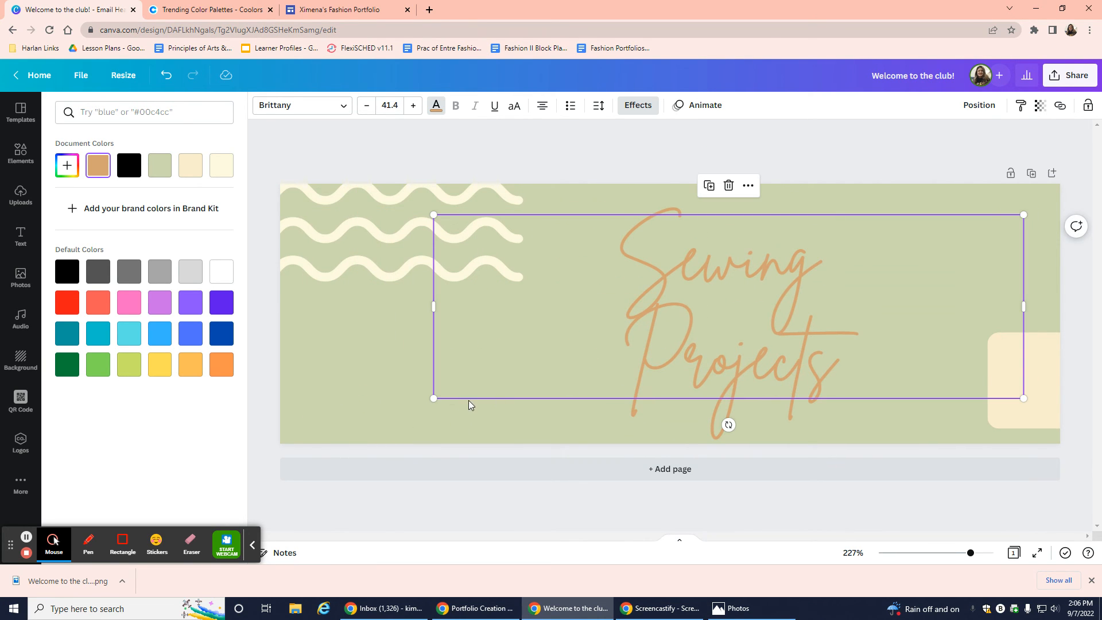
drag(433, 398, 409, 408)
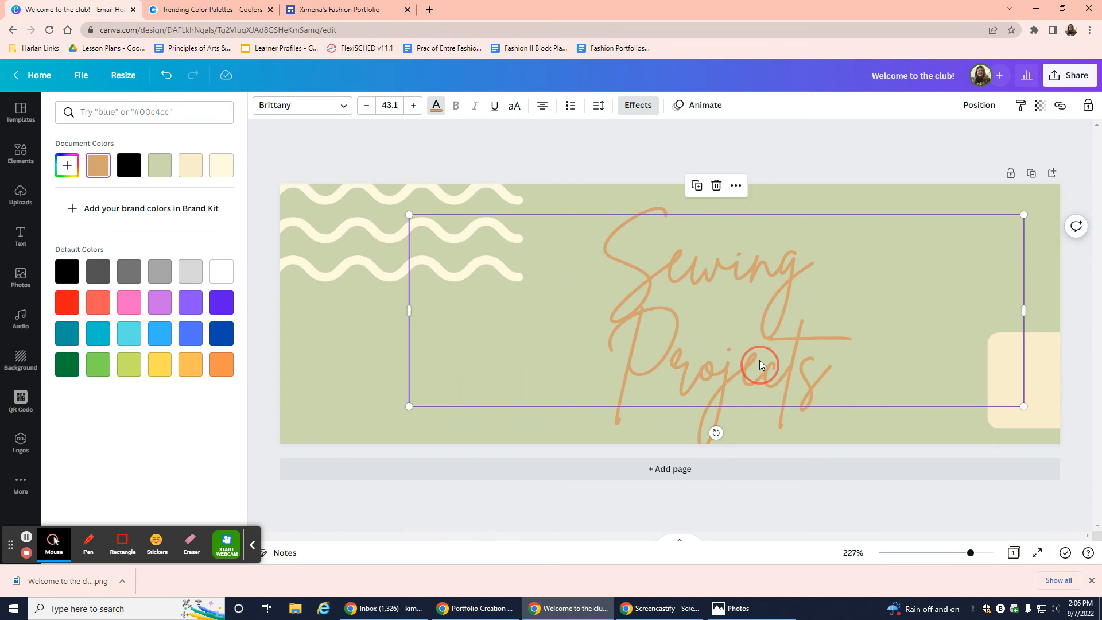
mouse_move(760, 364)
mouse_down()
mouse_move(763, 347)
mouse_move(762, 356)
mouse_up()
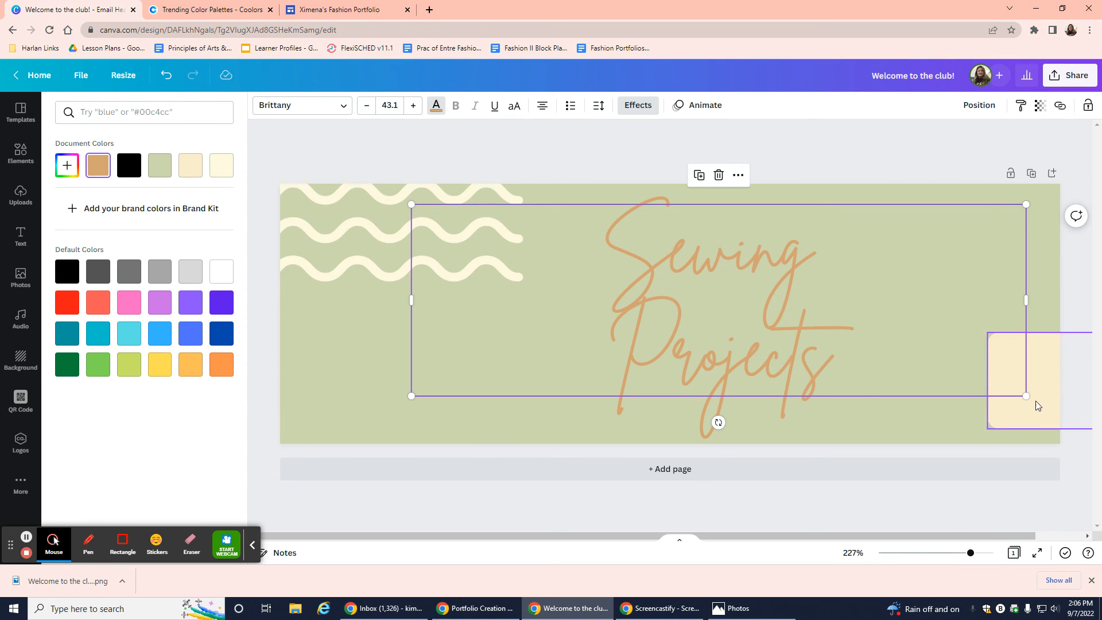
drag(1026, 396, 925, 383)
drag(691, 350, 712, 364)
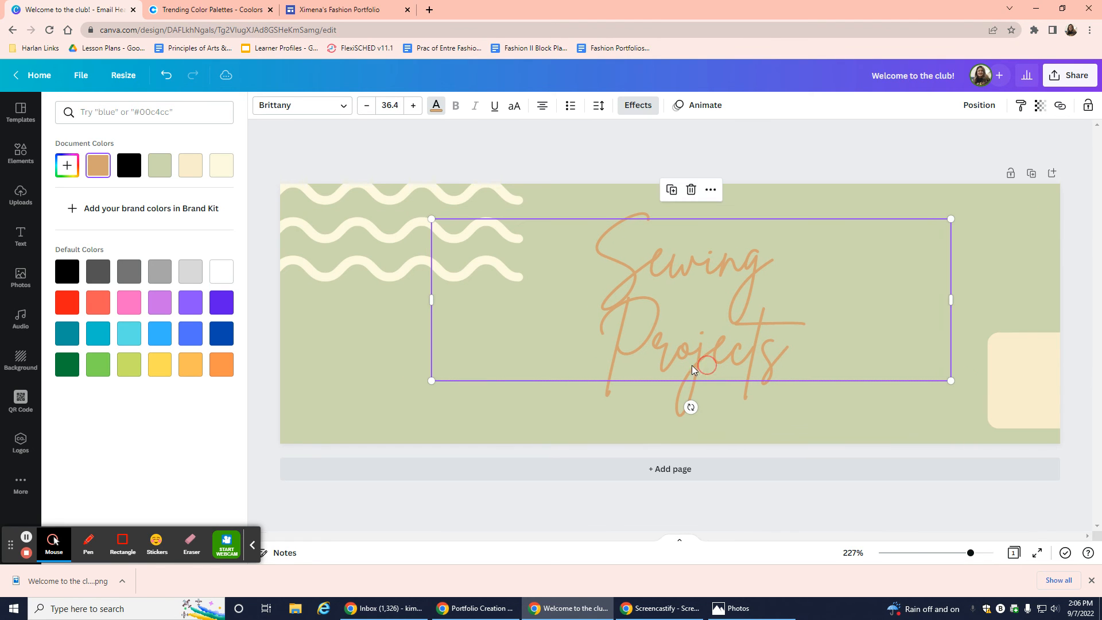
click(19, 162)
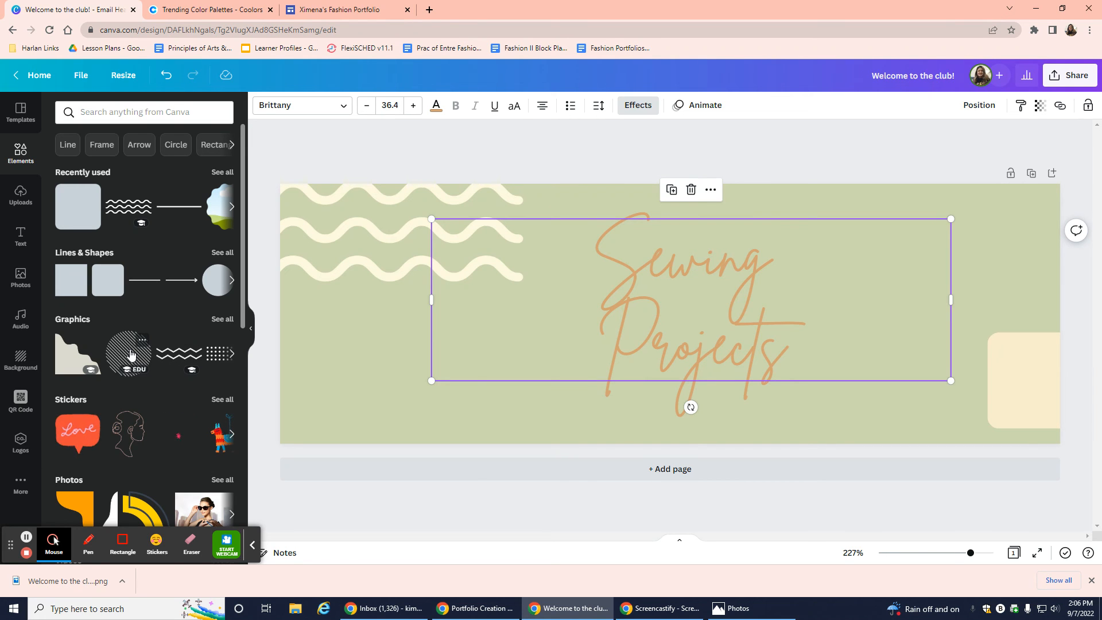
Add the striped circle at the top-right, enlarged to 156×156, and nudge the title down.
drag(131, 354, 907, 455)
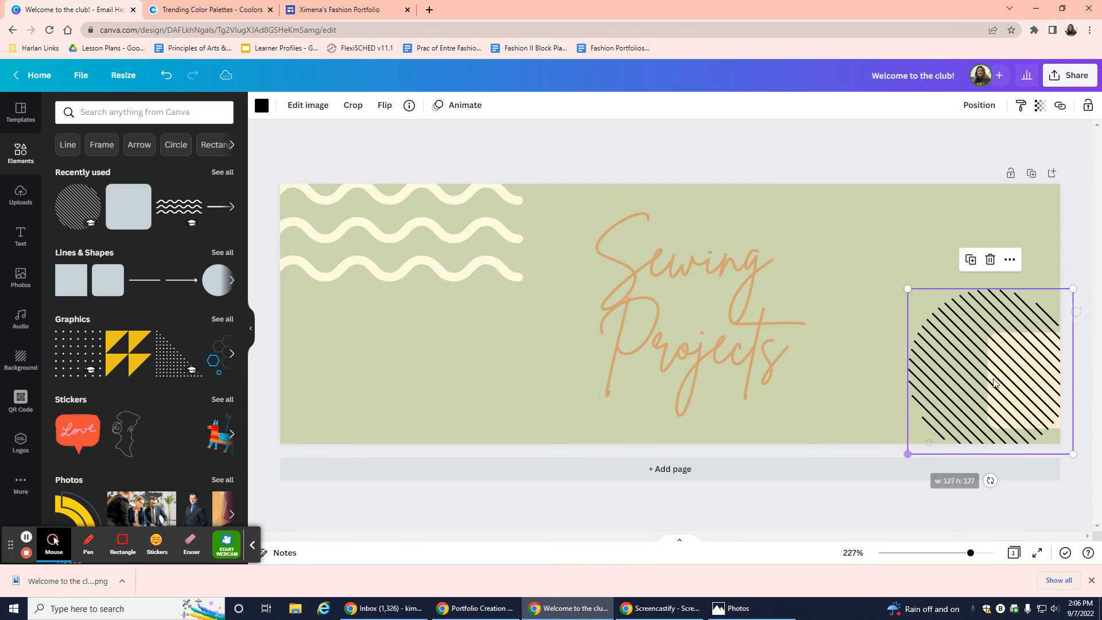
drag(995, 384, 1037, 260)
drag(951, 339, 905, 388)
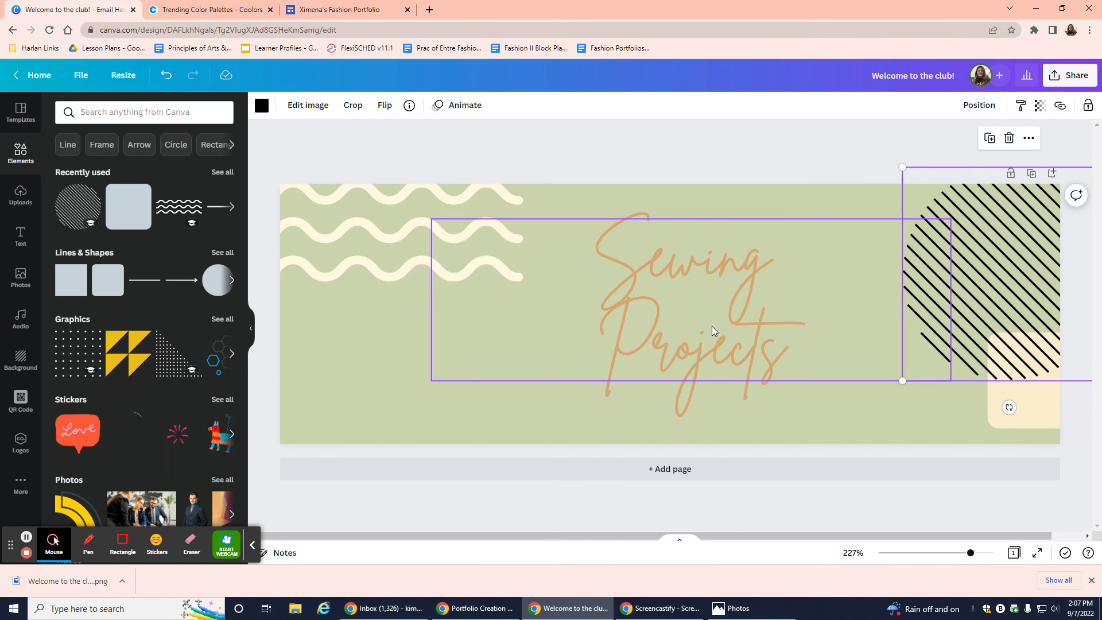
drag(712, 331, 712, 342)
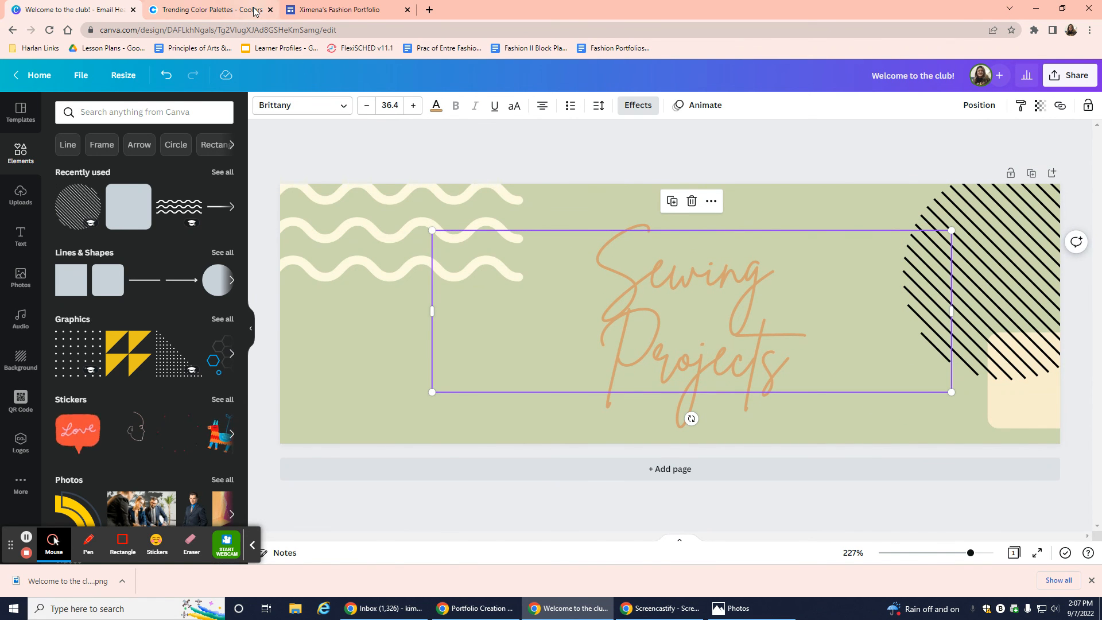
Recolour the striped circle's stripes pale #e9edc9.
click(254, 11)
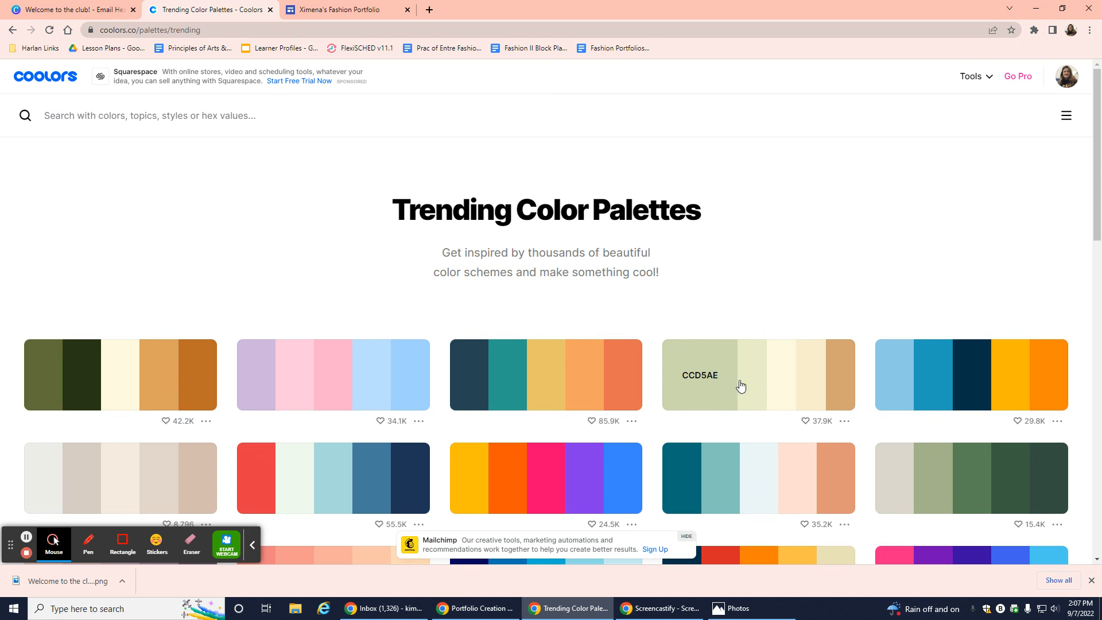
click(81, 10)
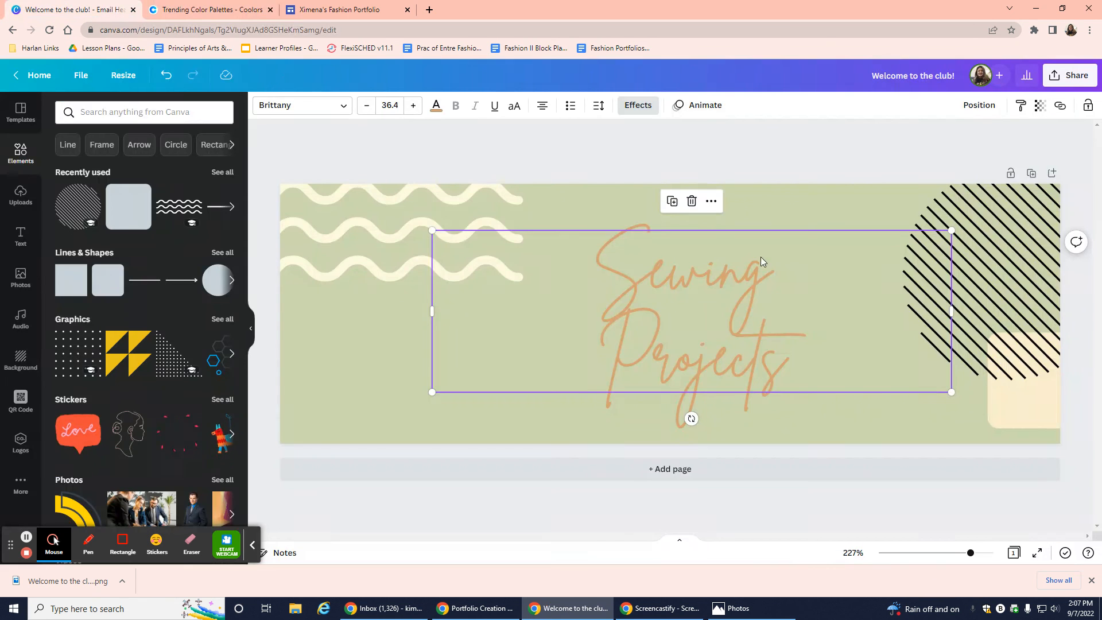
click(1032, 272)
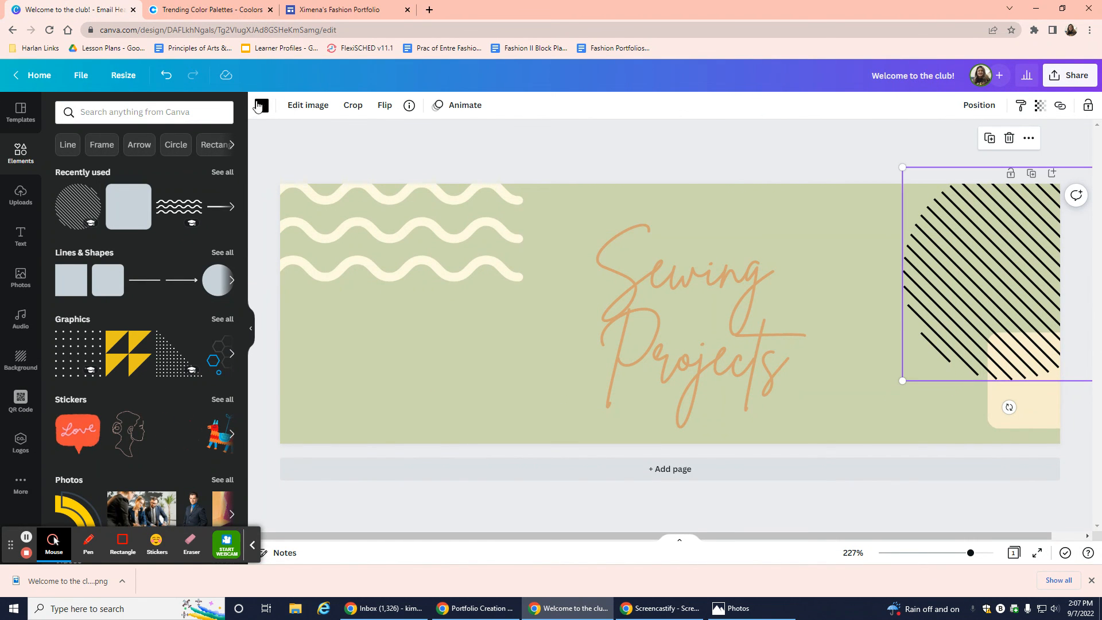
click(262, 106)
click(171, 118)
key(ctrl+v)
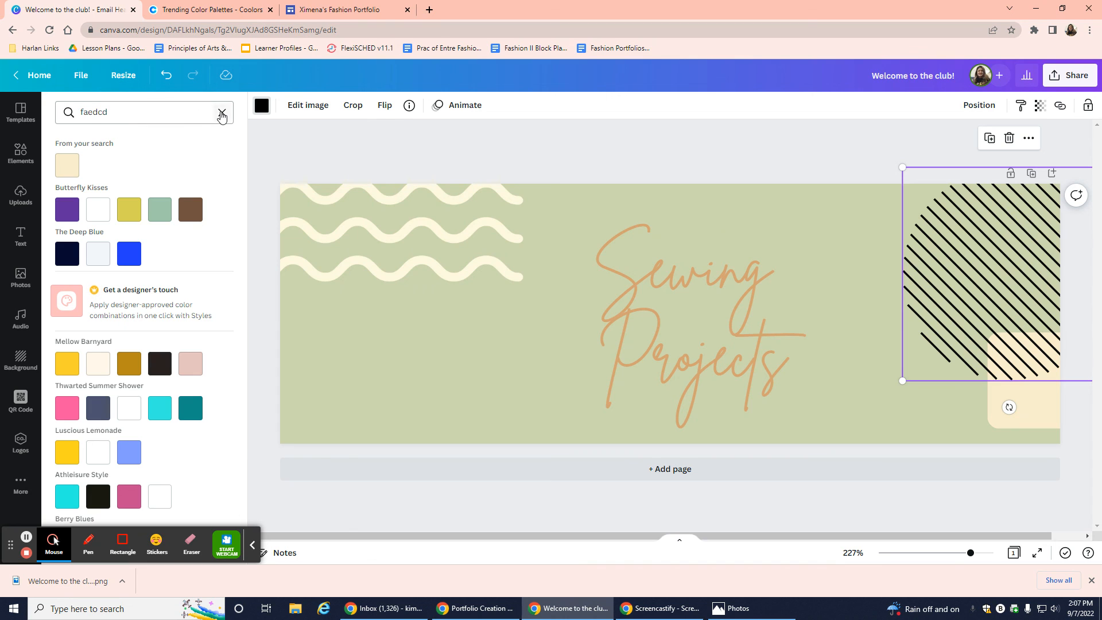
click(221, 115)
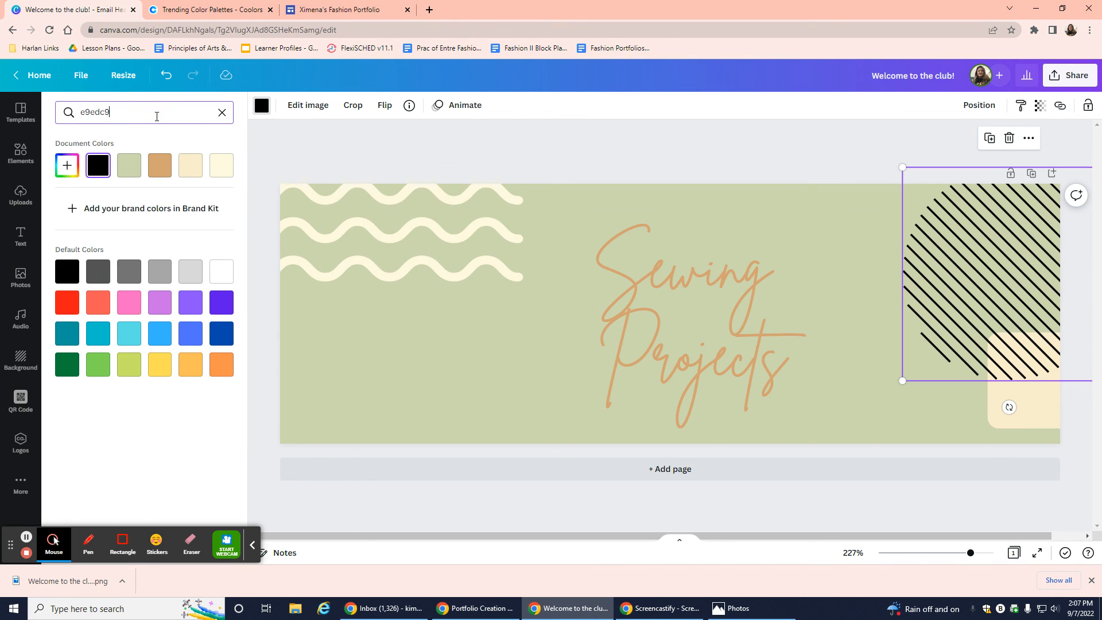
text(e9edc9)
click(67, 165)
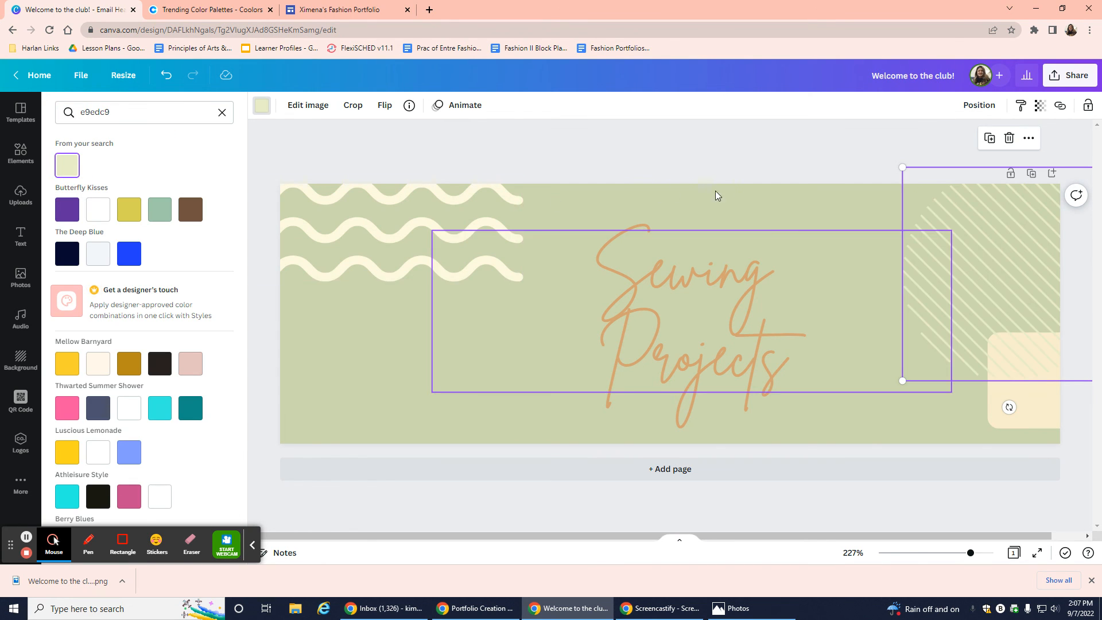
click(735, 157)
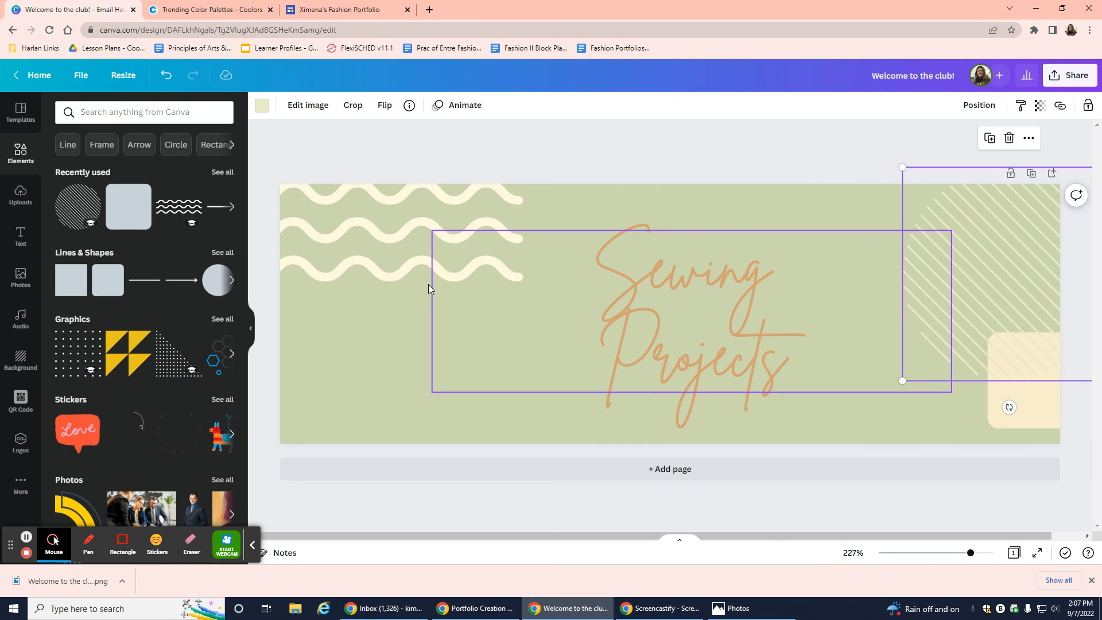
click(421, 234)
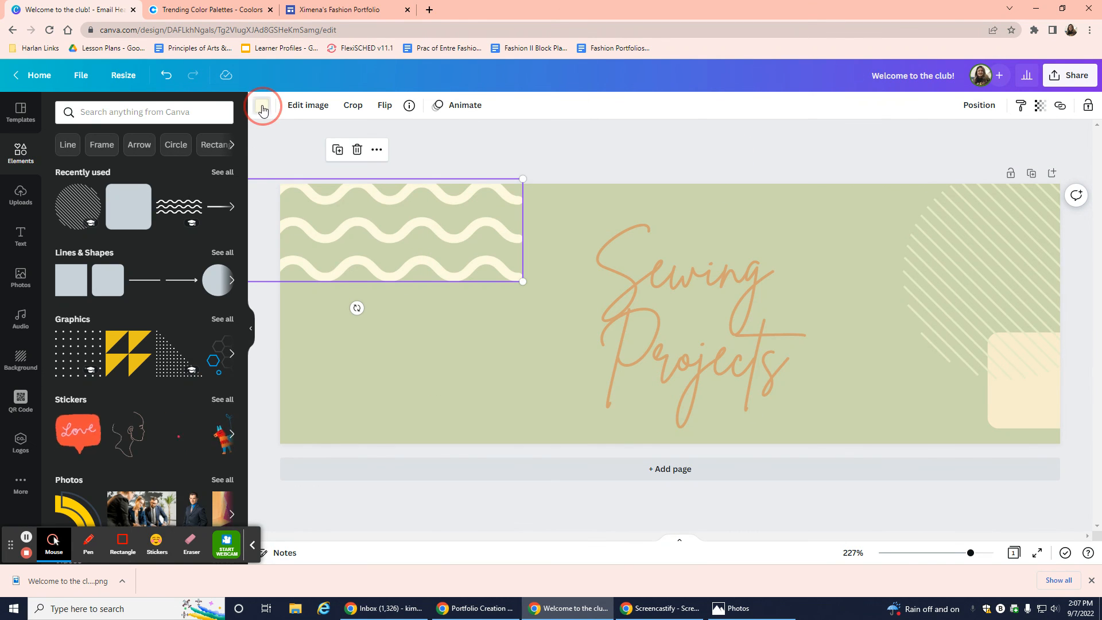
Recolor the top-left wavy lines from cream to tan #d4a373 taken from the Coolors palette.
click(263, 108)
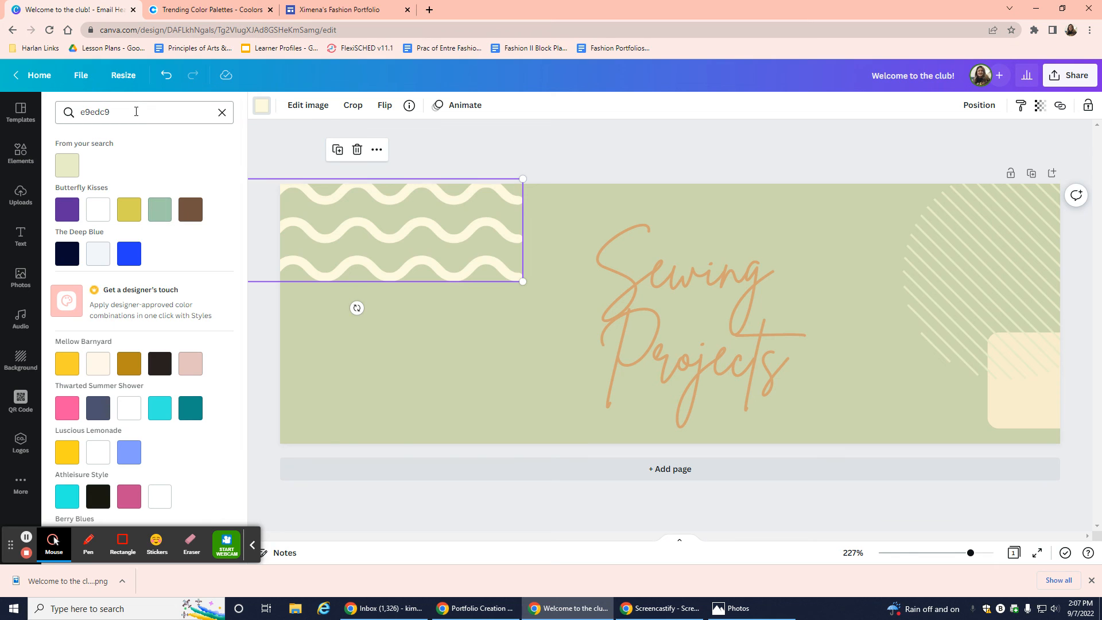
click(223, 17)
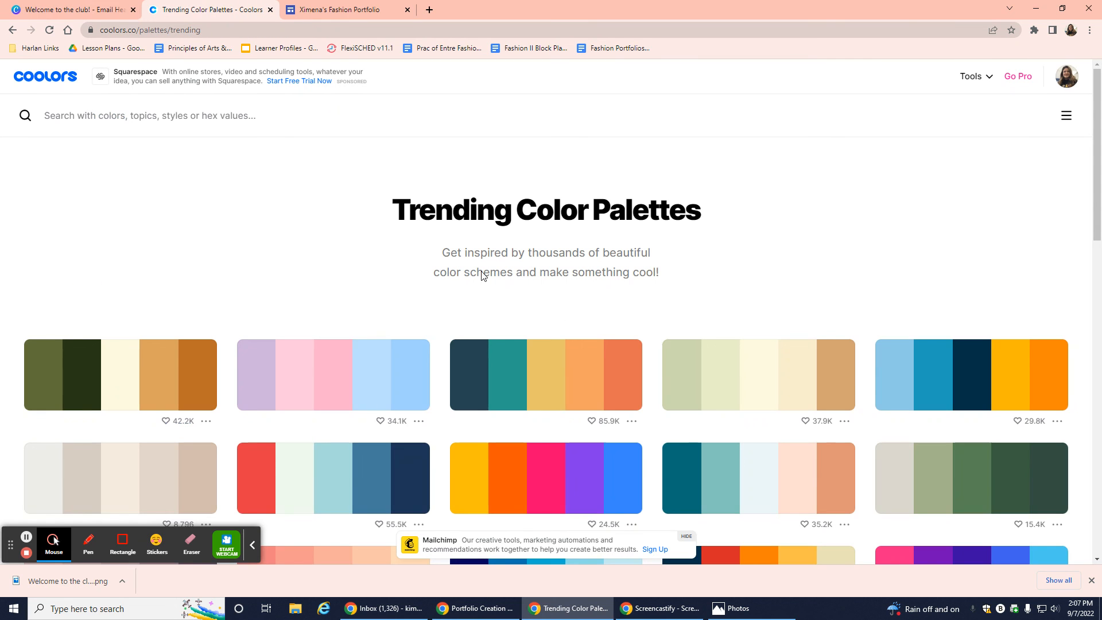
click(834, 370)
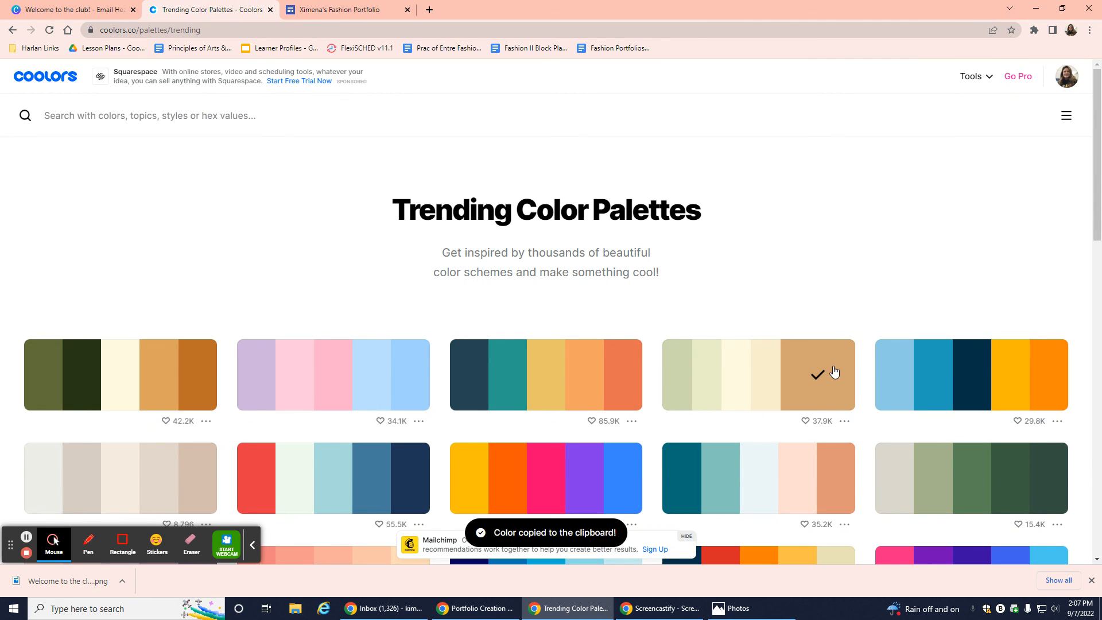
click(77, 11)
drag(121, 108, 75, 111)
text(d4a373)
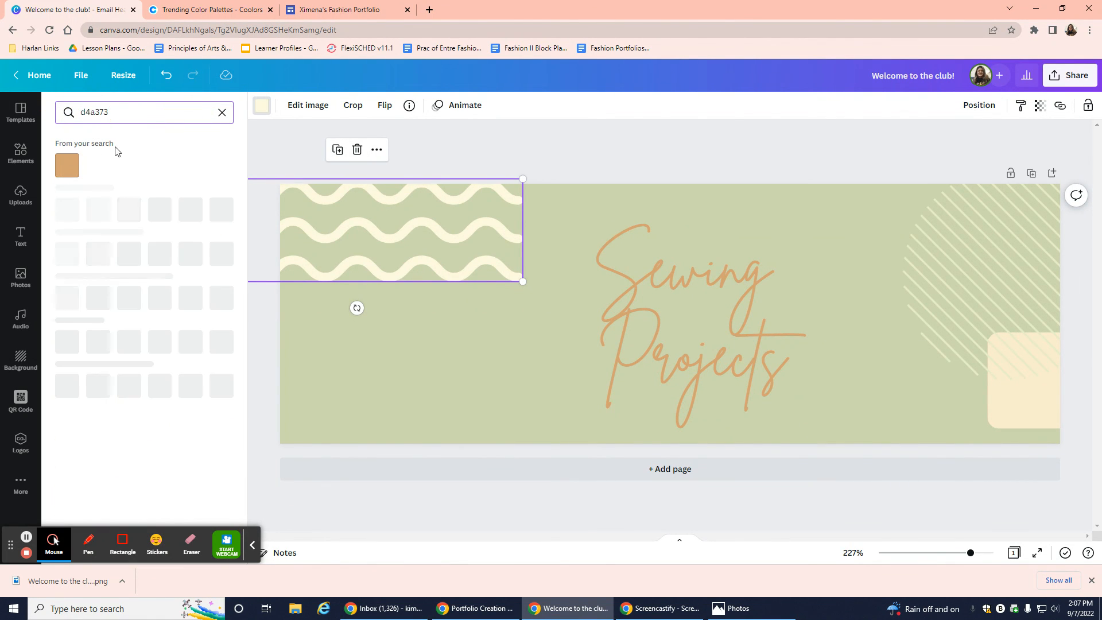
click(67, 165)
click(591, 157)
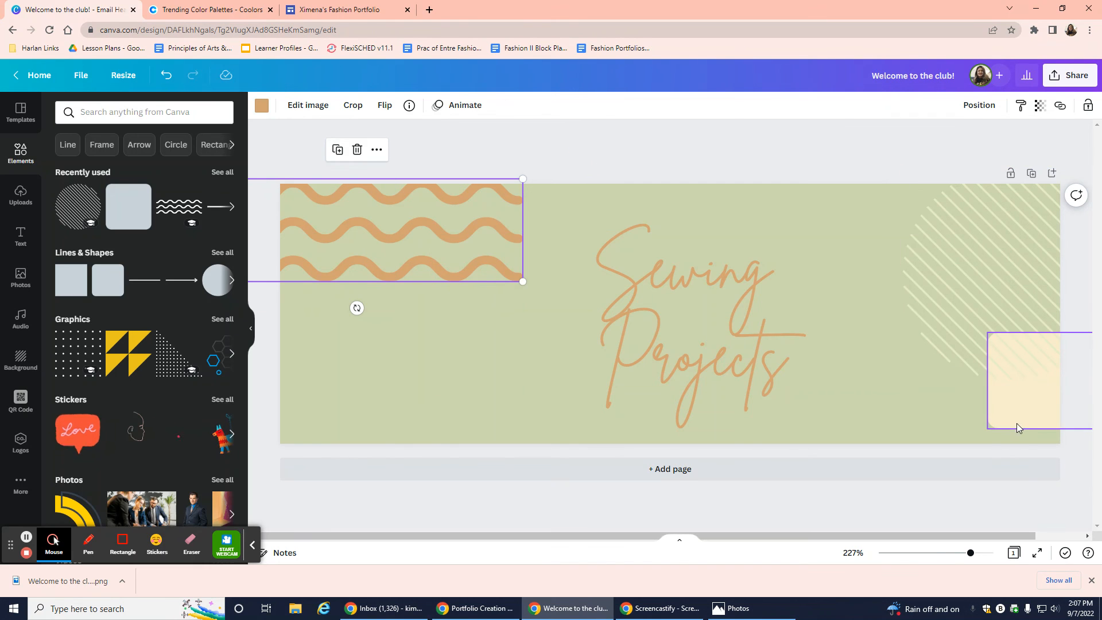
click(1017, 420)
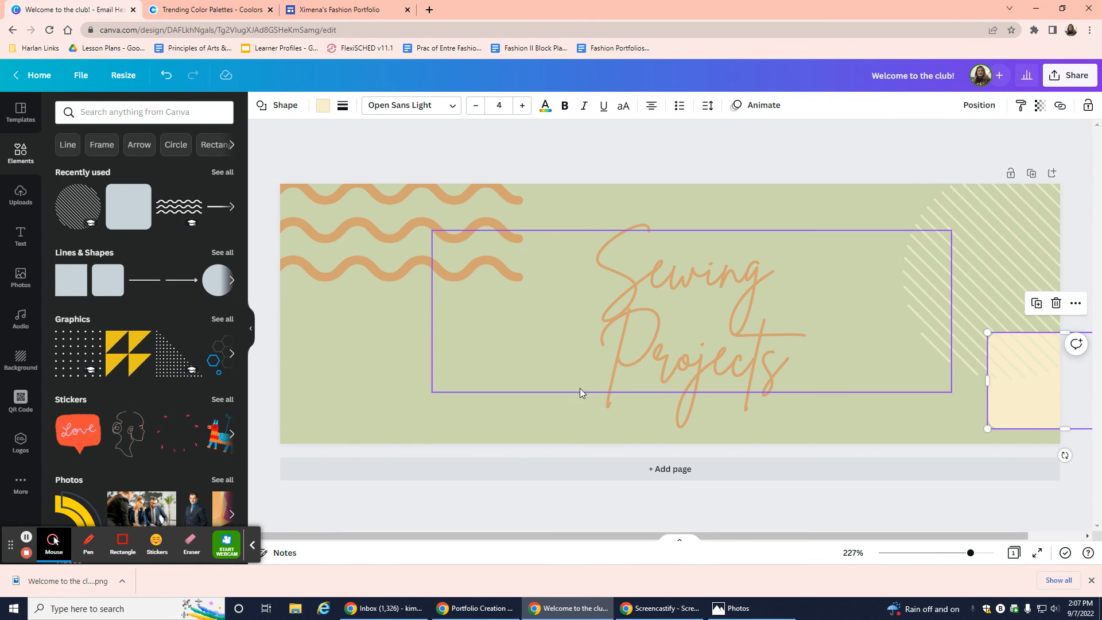
Download the Sewing Projects banner as a PNG, then go to the Fashion Portfolio site.
click(1057, 76)
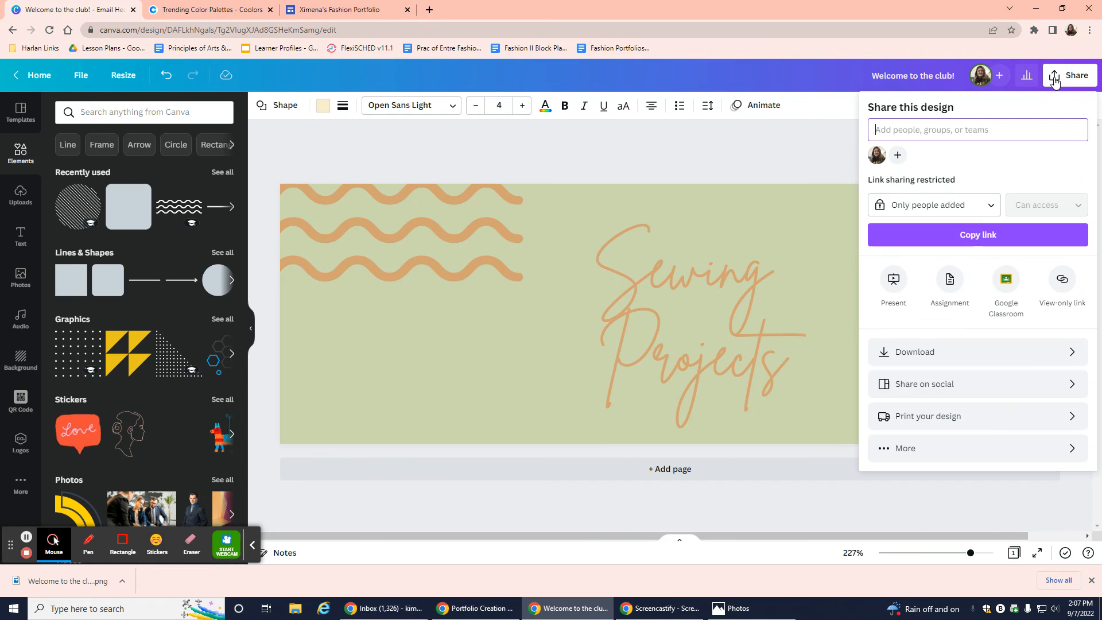
click(936, 351)
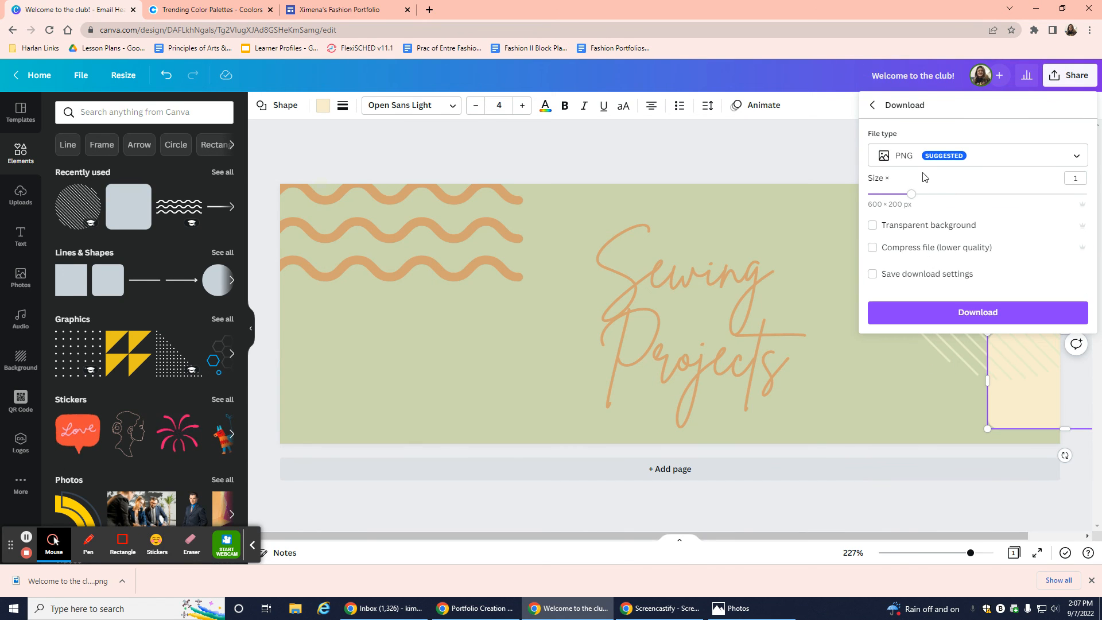
click(928, 320)
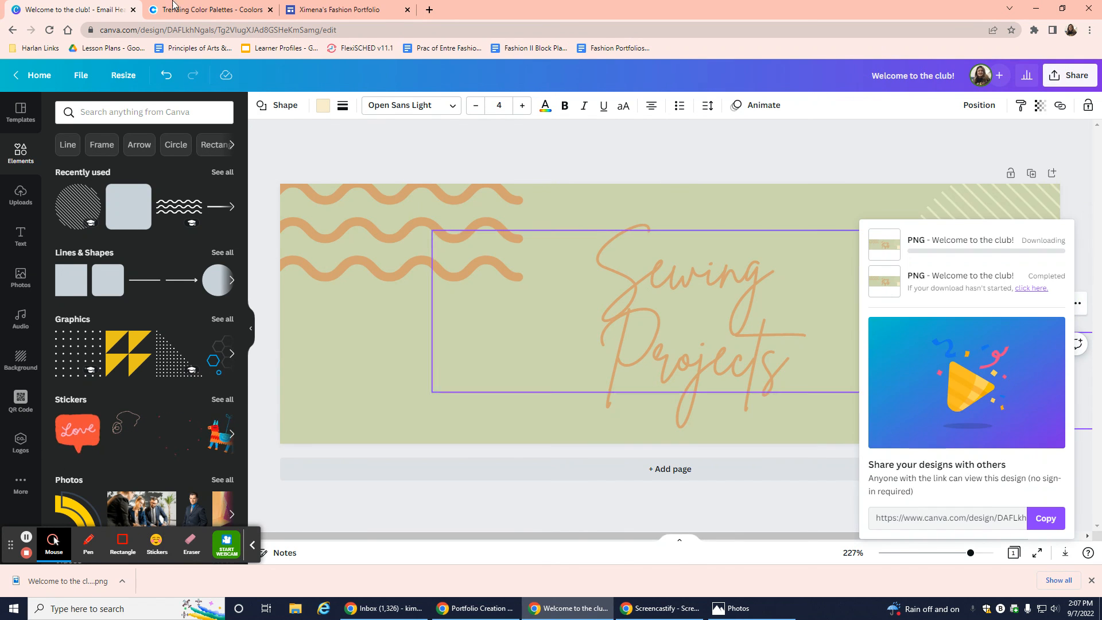
click(322, 10)
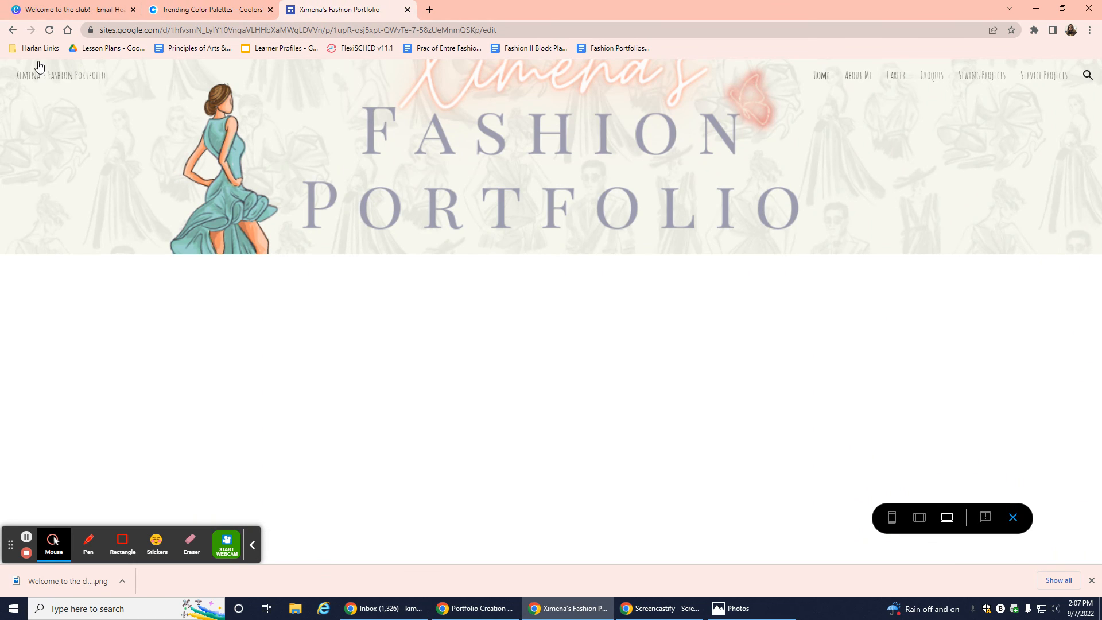
Edit the Service Projects page, cancel a header image upload, and close the portfolio site.
click(13, 30)
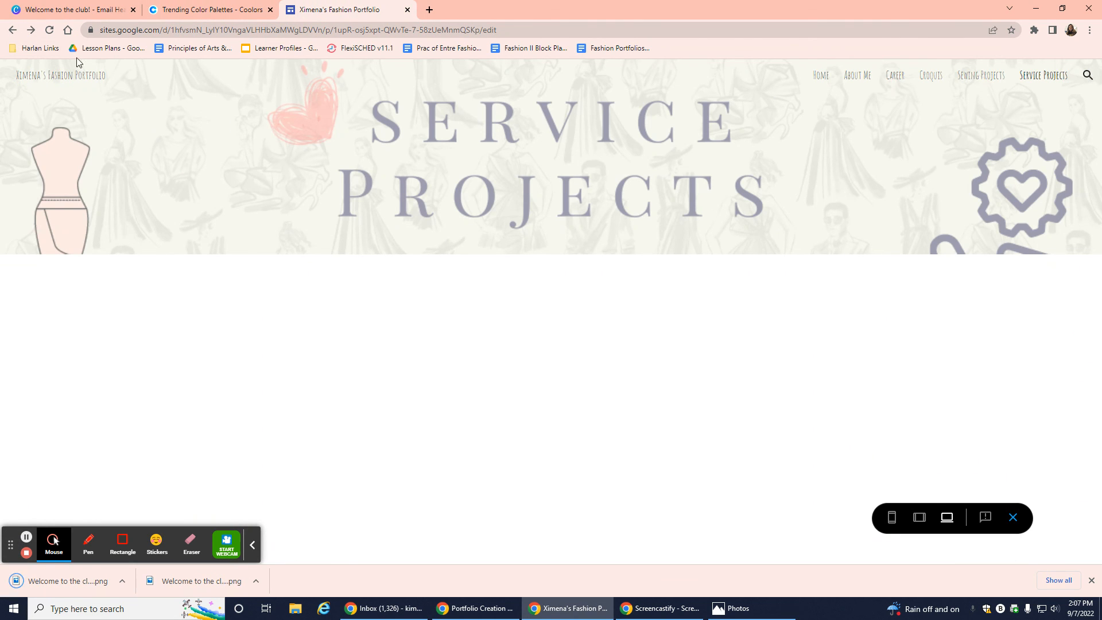
click(1014, 518)
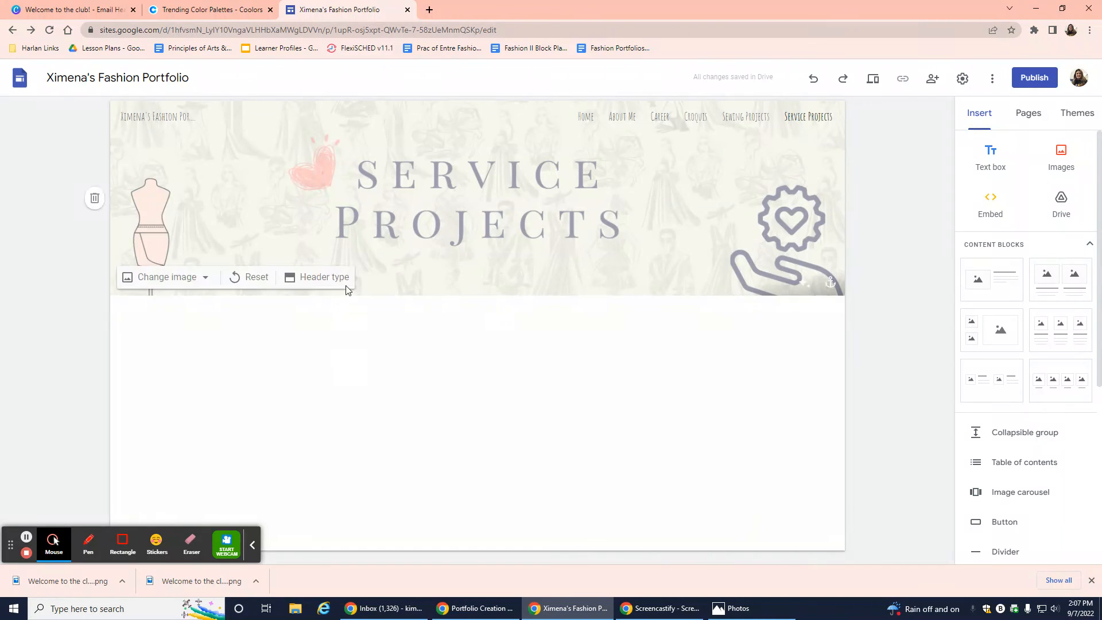
click(199, 278)
click(189, 310)
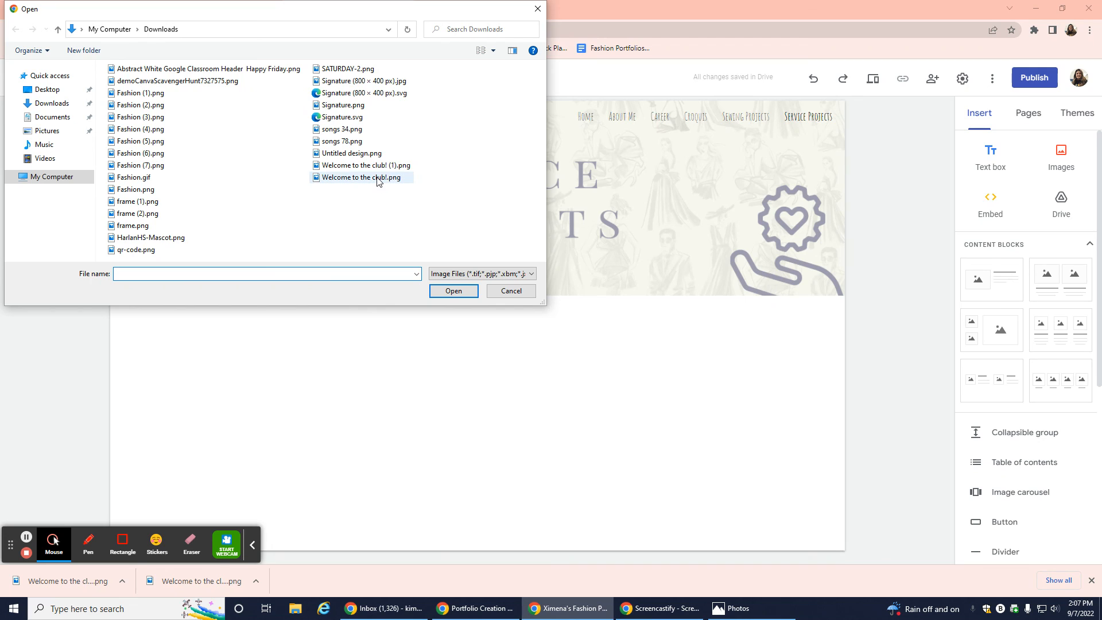
click(536, 9)
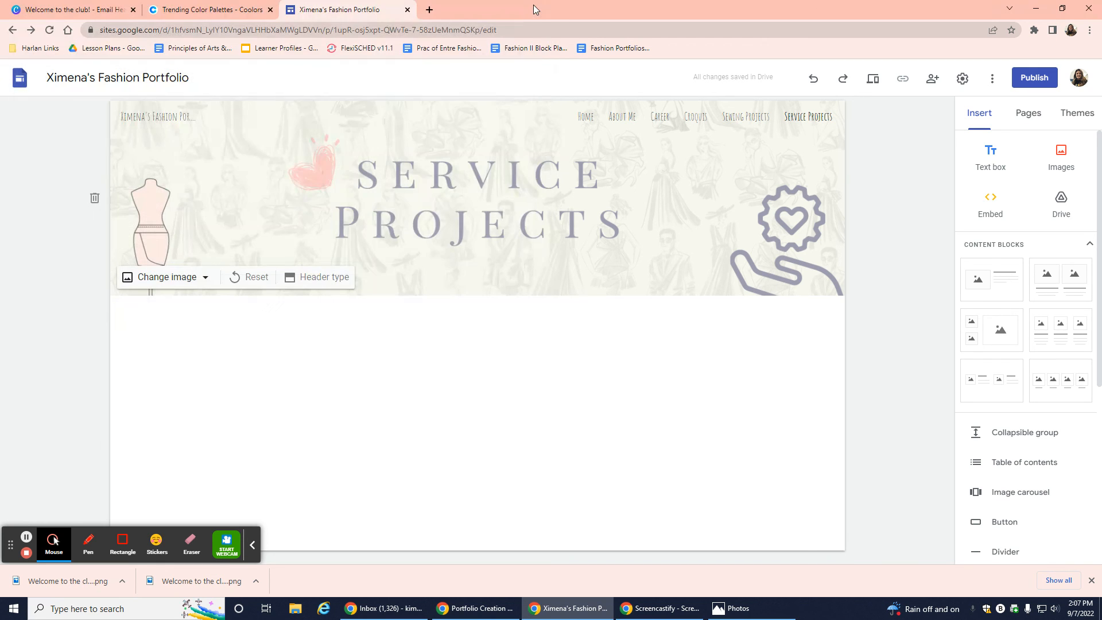
click(408, 9)
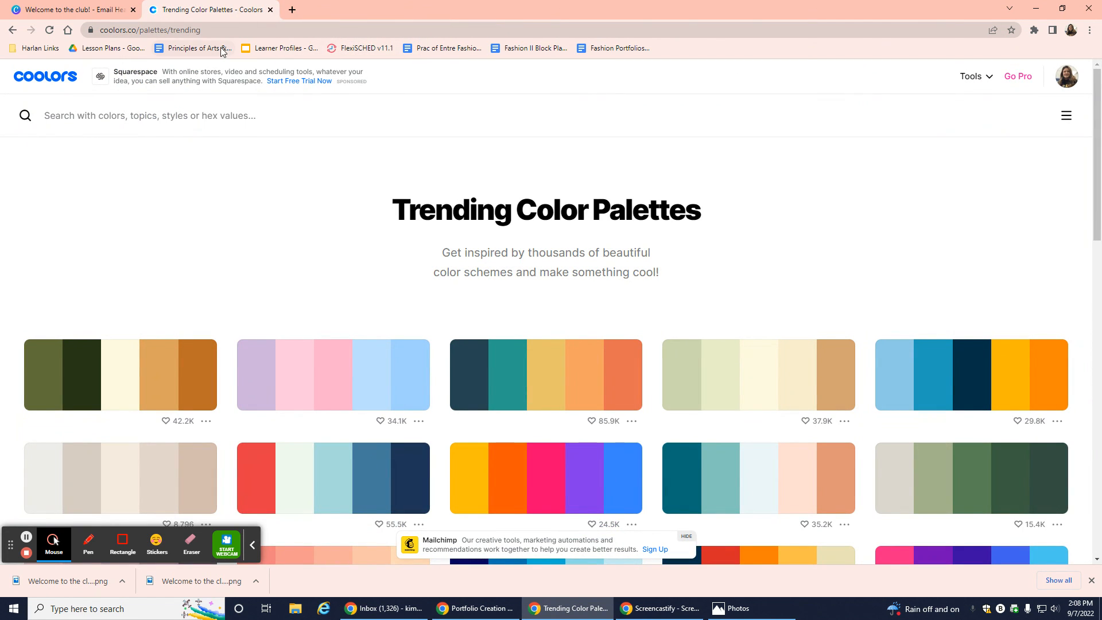
Switch back to the Canva 'Welcome to the club!' tab showing the sage banner.
click(97, 7)
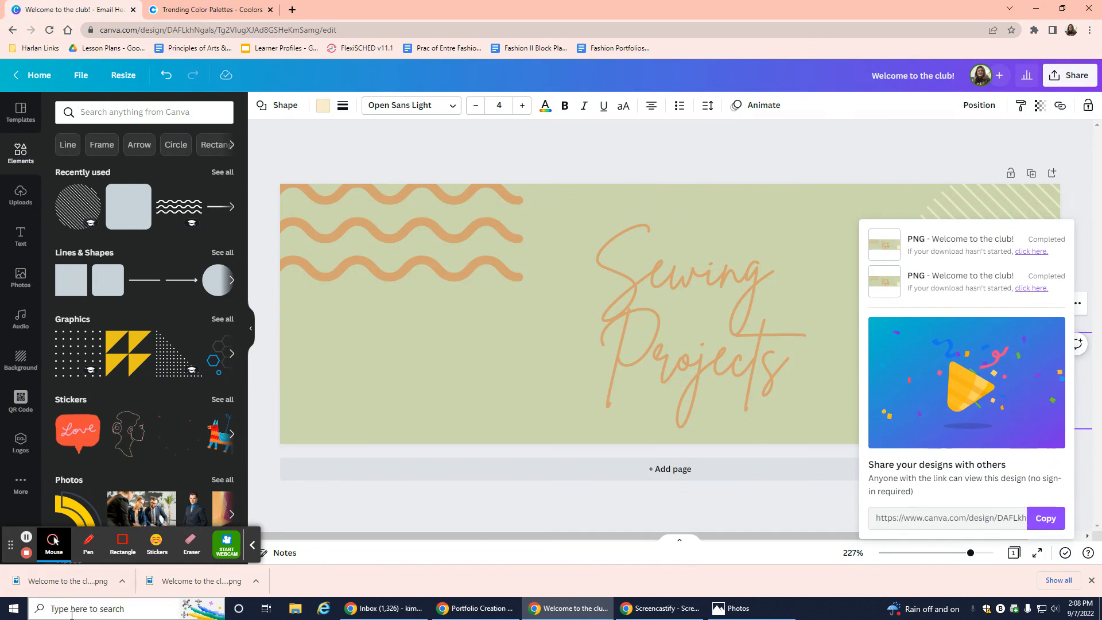